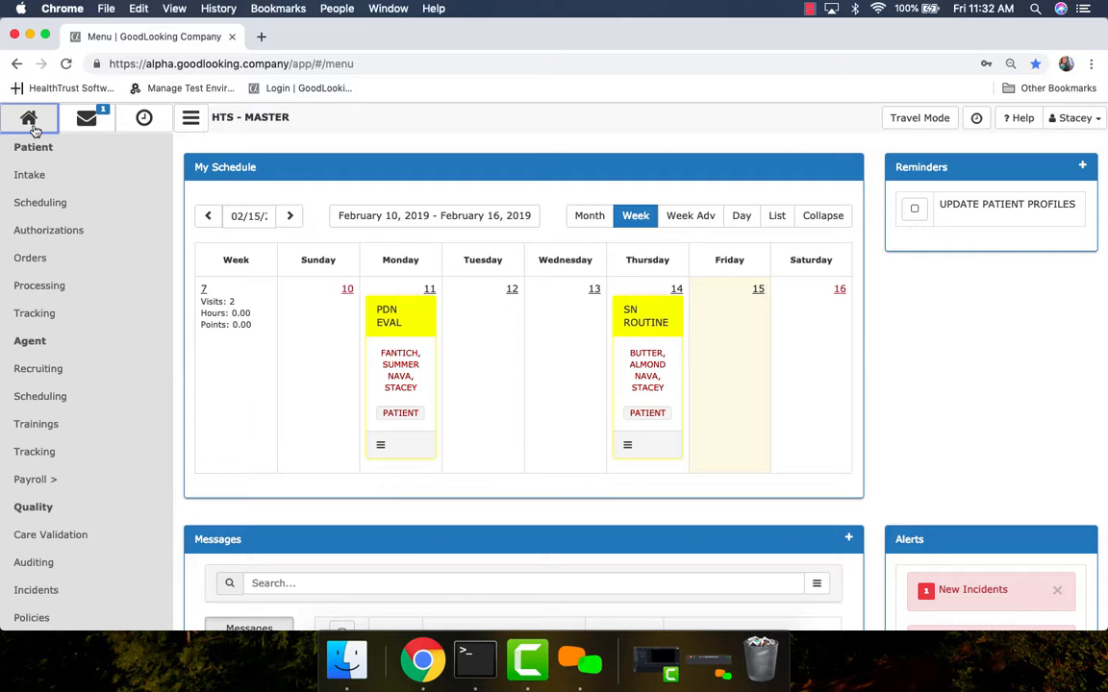
Start a new patient record and assign it to the NORTH HOUSTON office
click(43, 151)
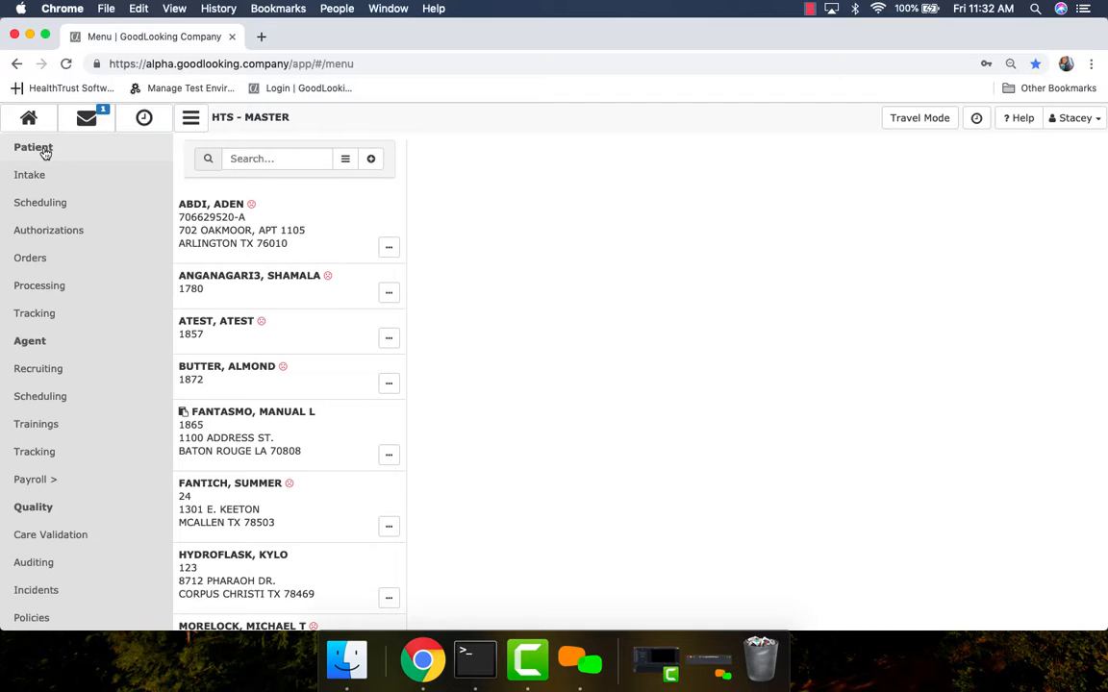
click(370, 159)
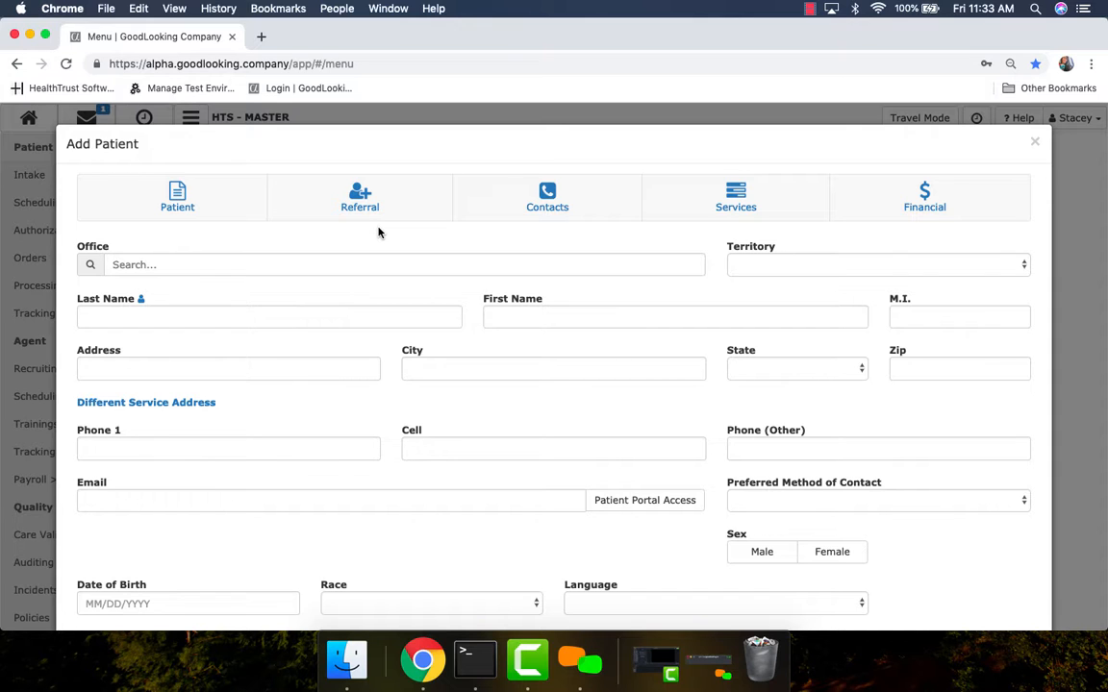
scroll(378, 231, down, 2)
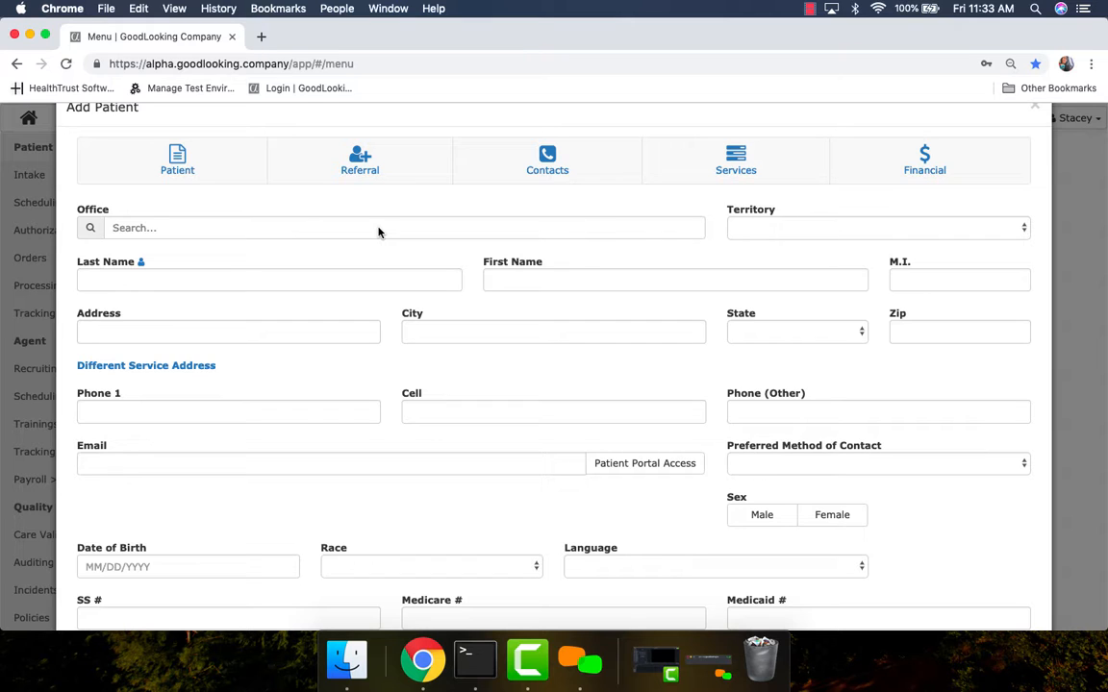
click(333, 228)
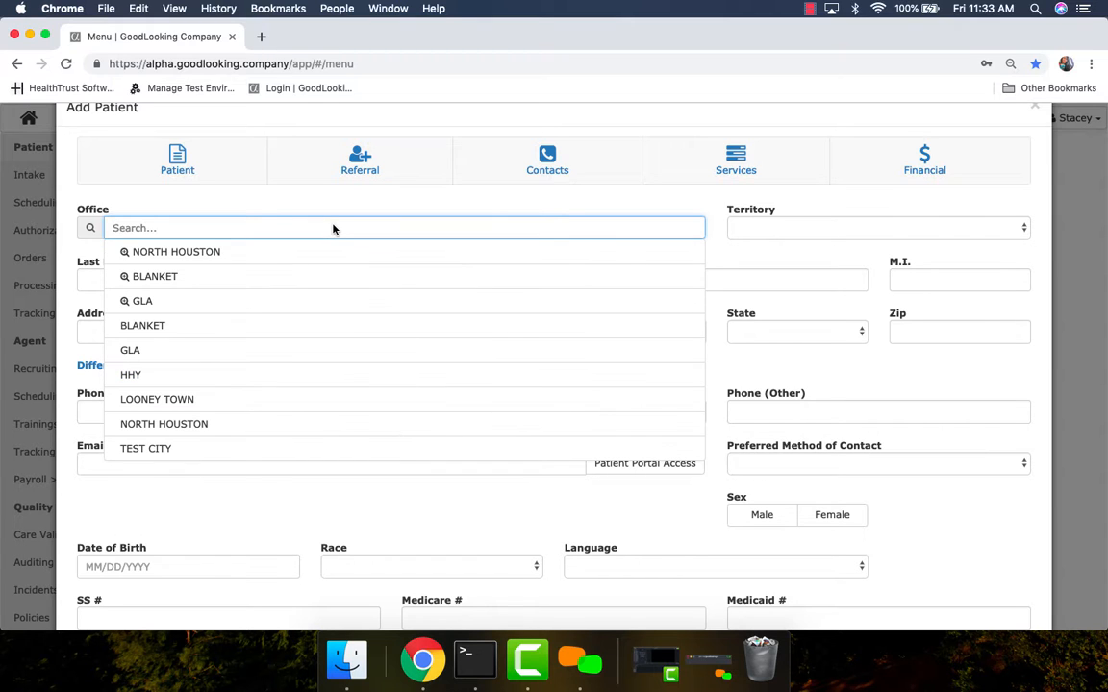
click(314, 251)
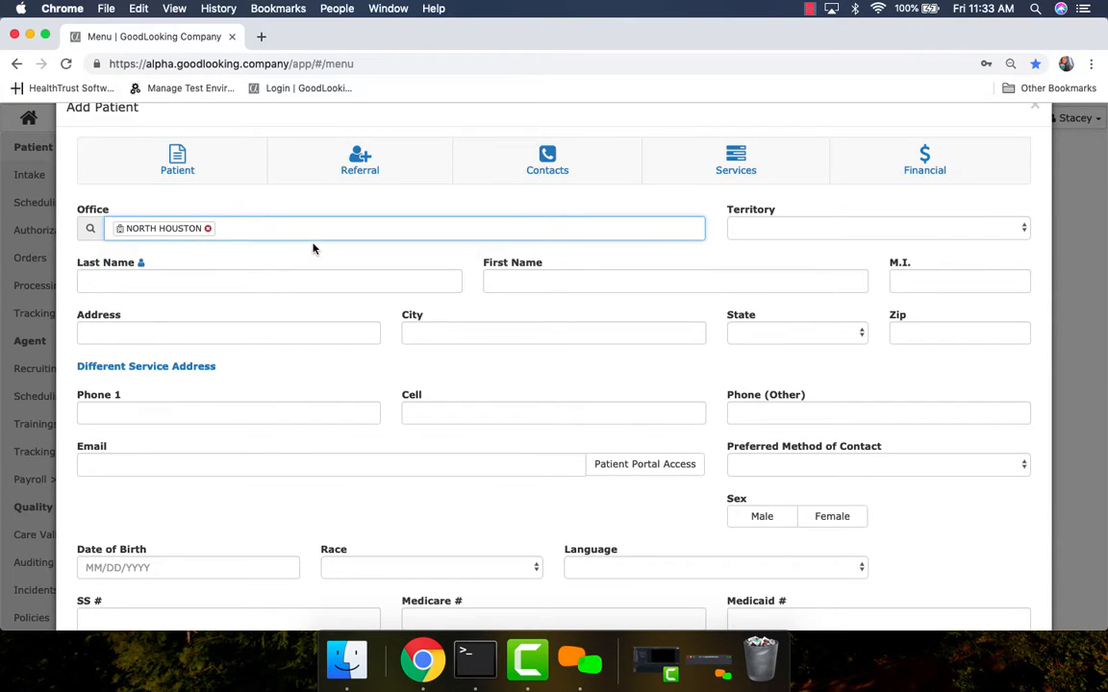
Check which territories can be chosen for the new patient, leaving the territory blank
click(786, 229)
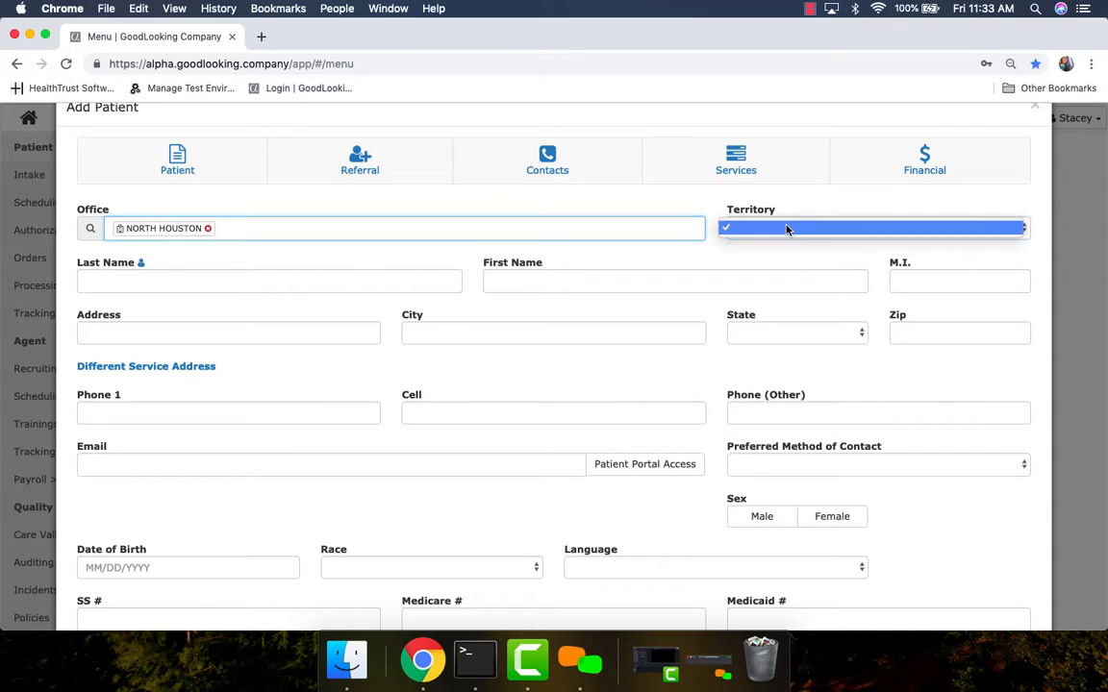
click(786, 228)
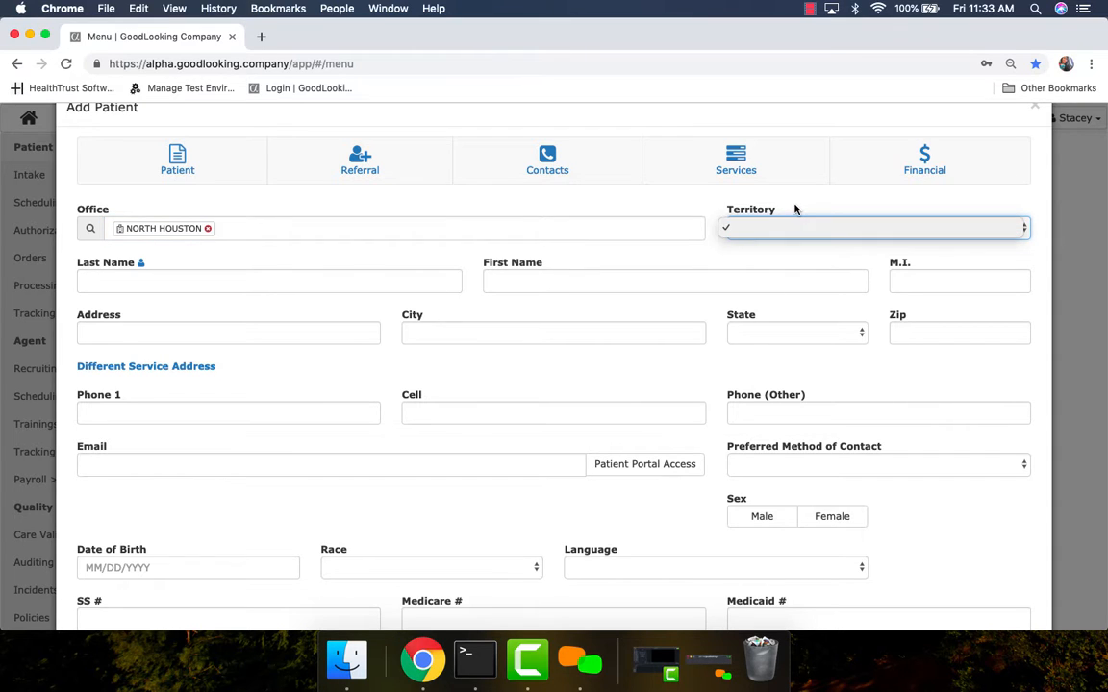
click(795, 209)
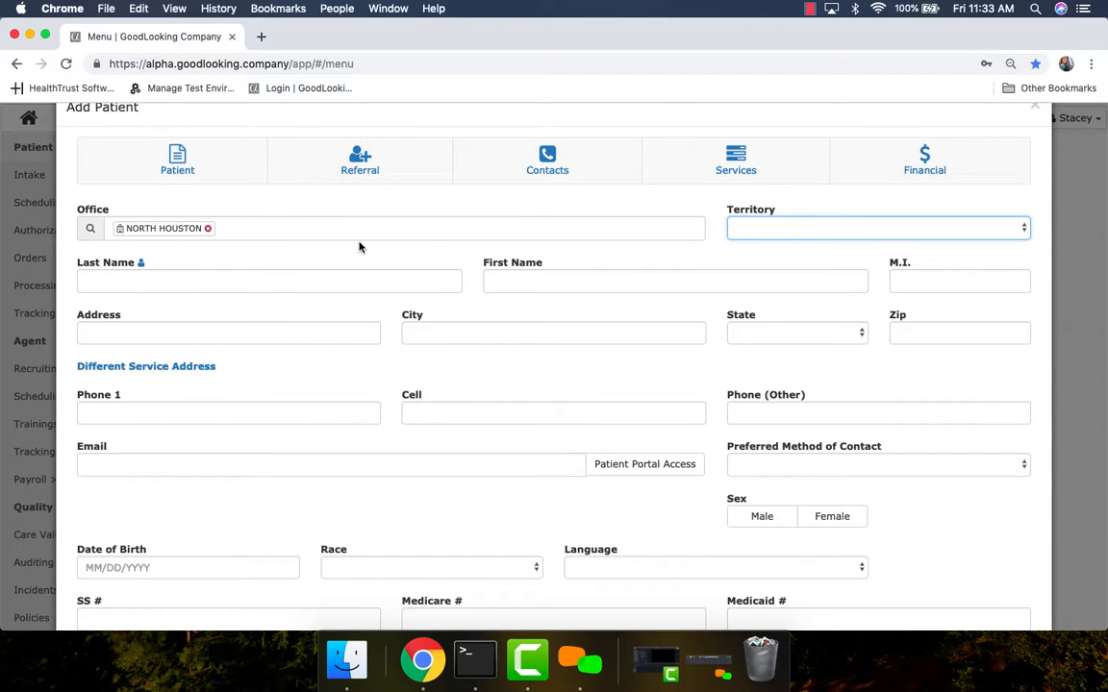
Examine the new patient's contacts section, including the other provider contacts, and return to the patient details
click(550, 165)
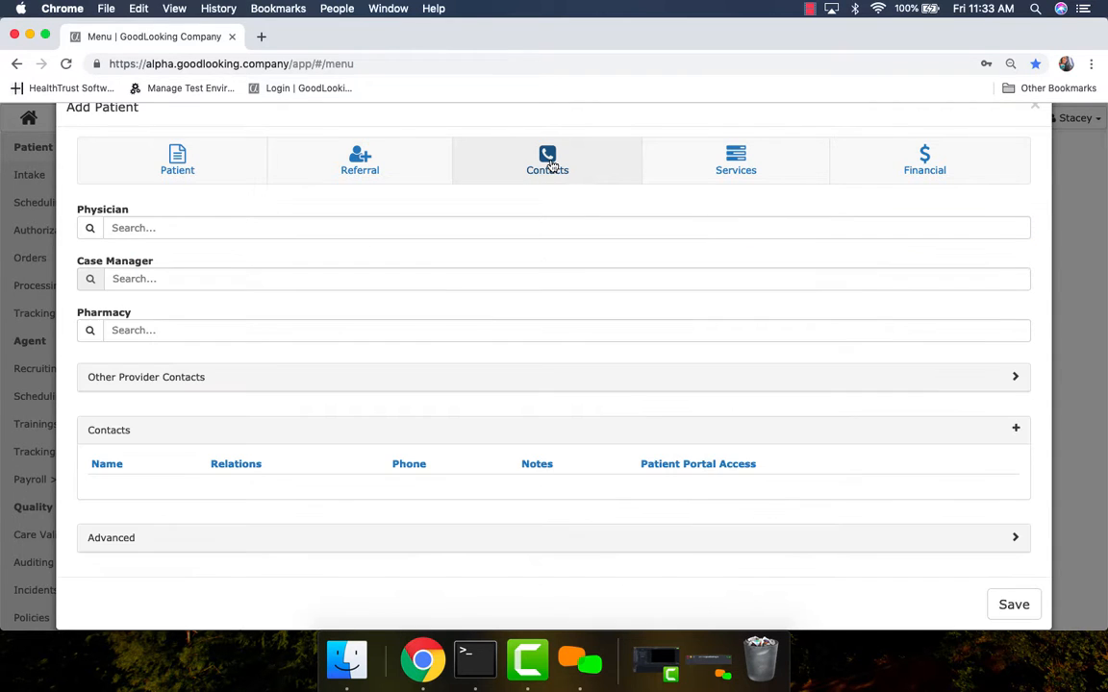
click(544, 384)
scroll(544, 384, down, 2)
scroll(544, 384, down, 1)
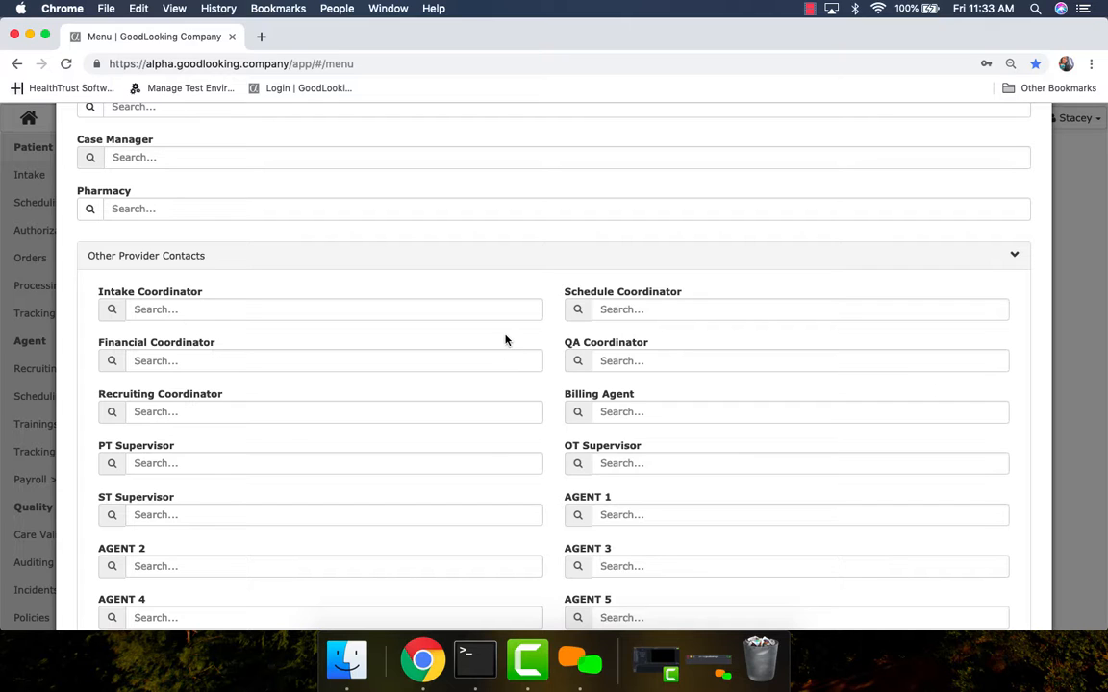
scroll(507, 338, up, 4)
click(179, 208)
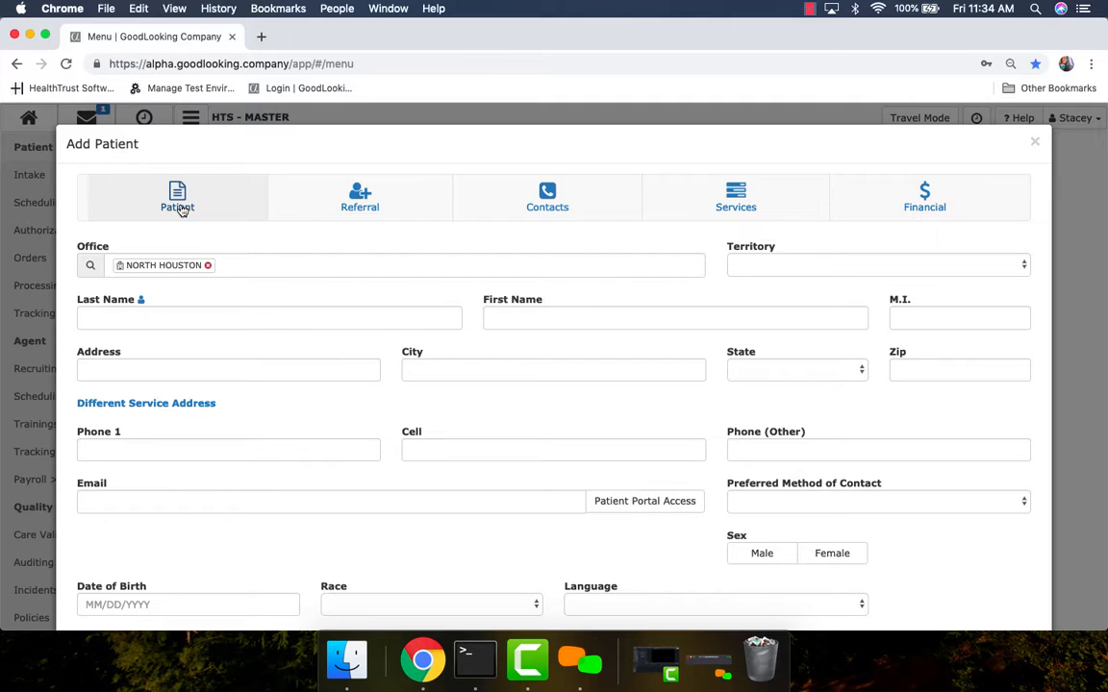
Mark the patient's service address as different than the billing address and close the address form with its fields blank
scroll(225, 309, down, 3)
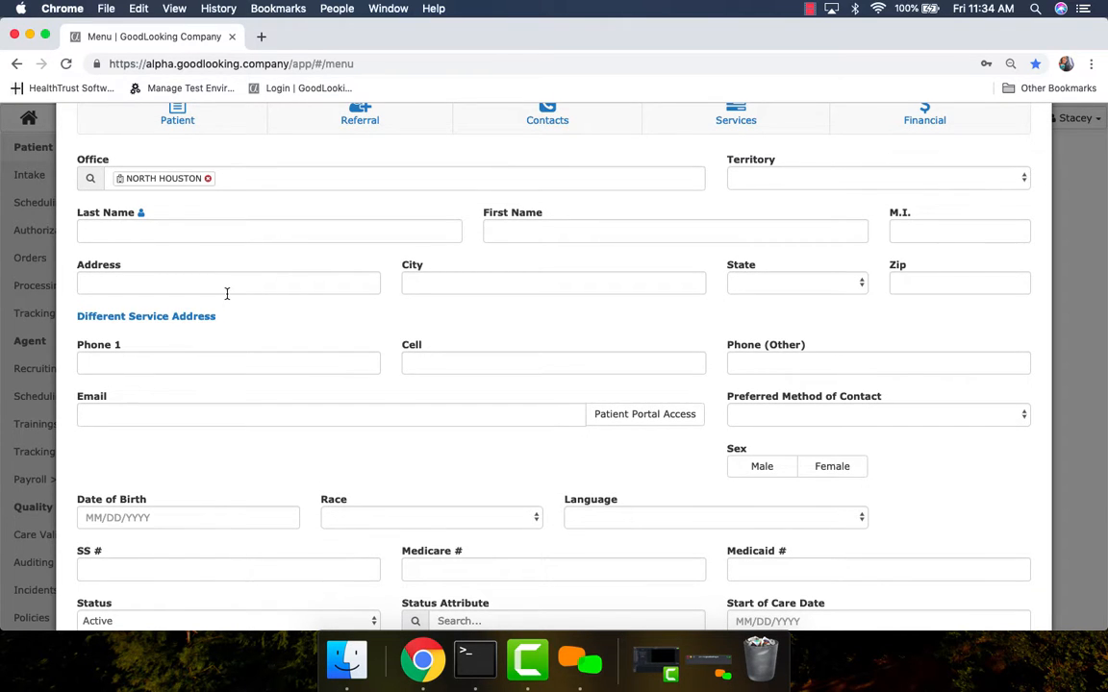
scroll(227, 294, down, 2)
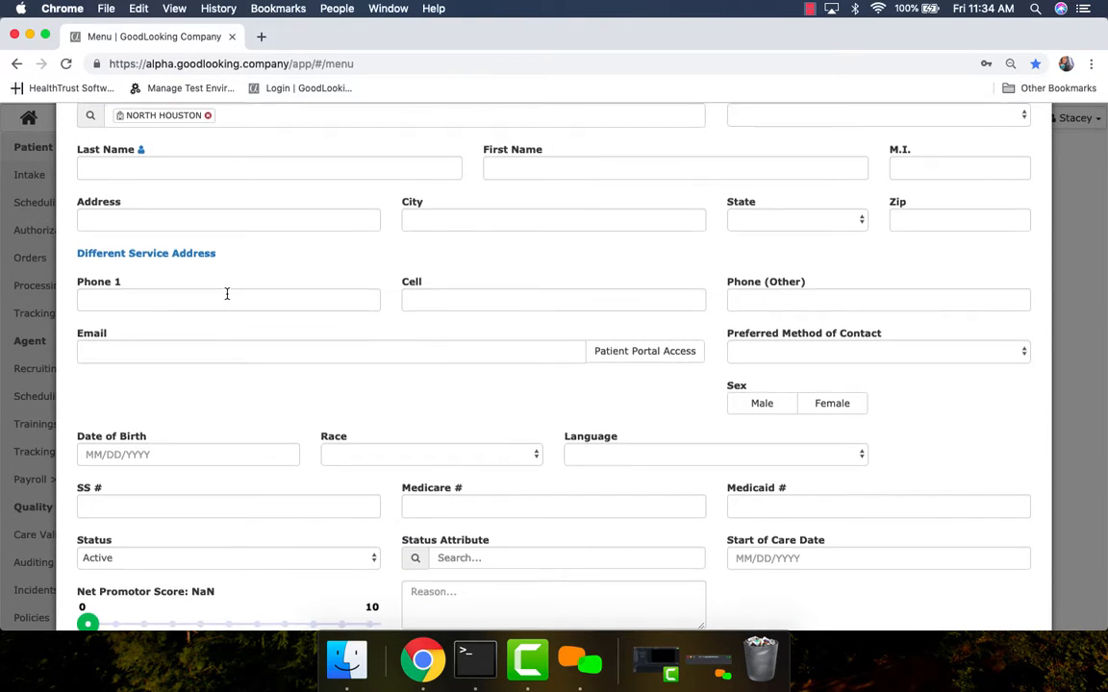
scroll(227, 295, down, 2)
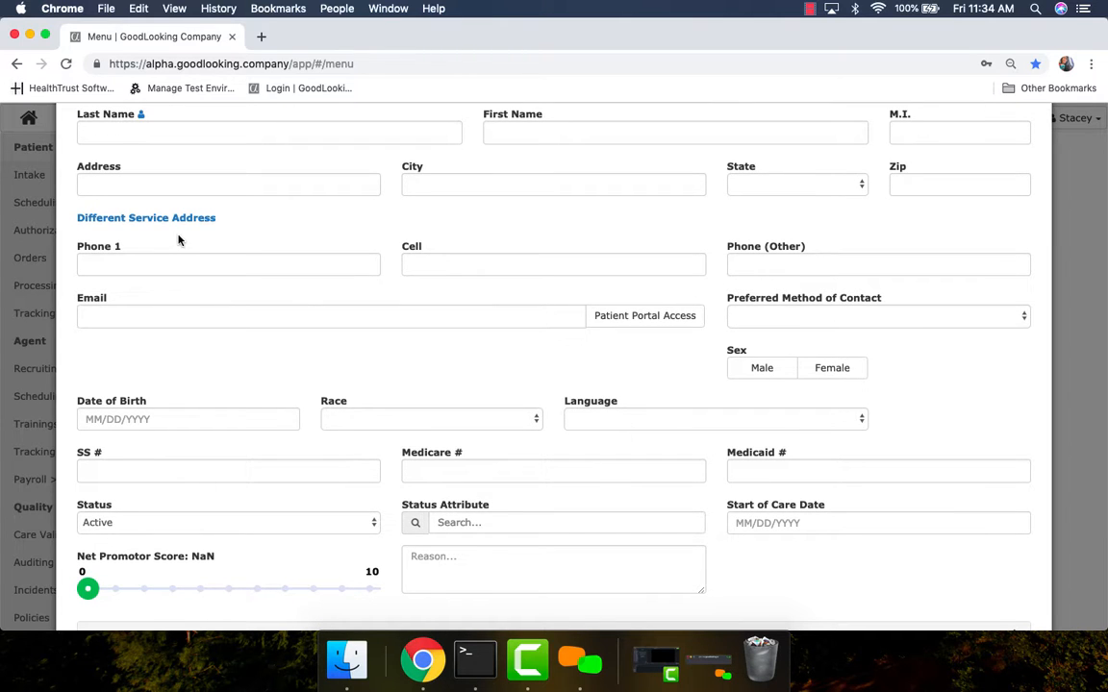
click(179, 222)
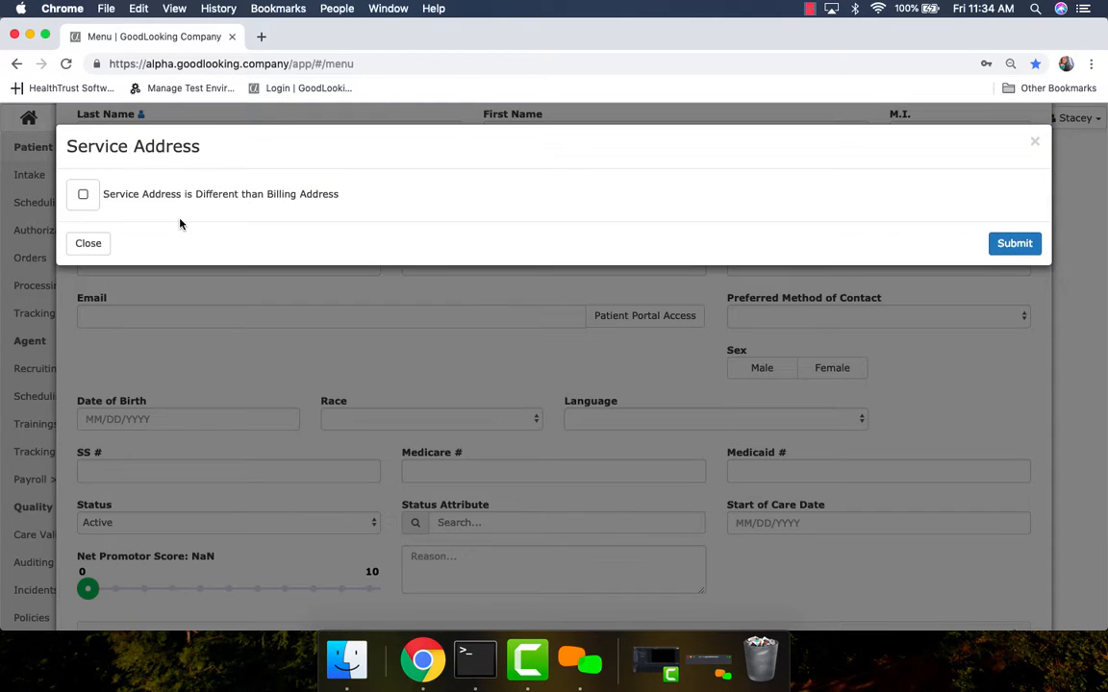
click(83, 194)
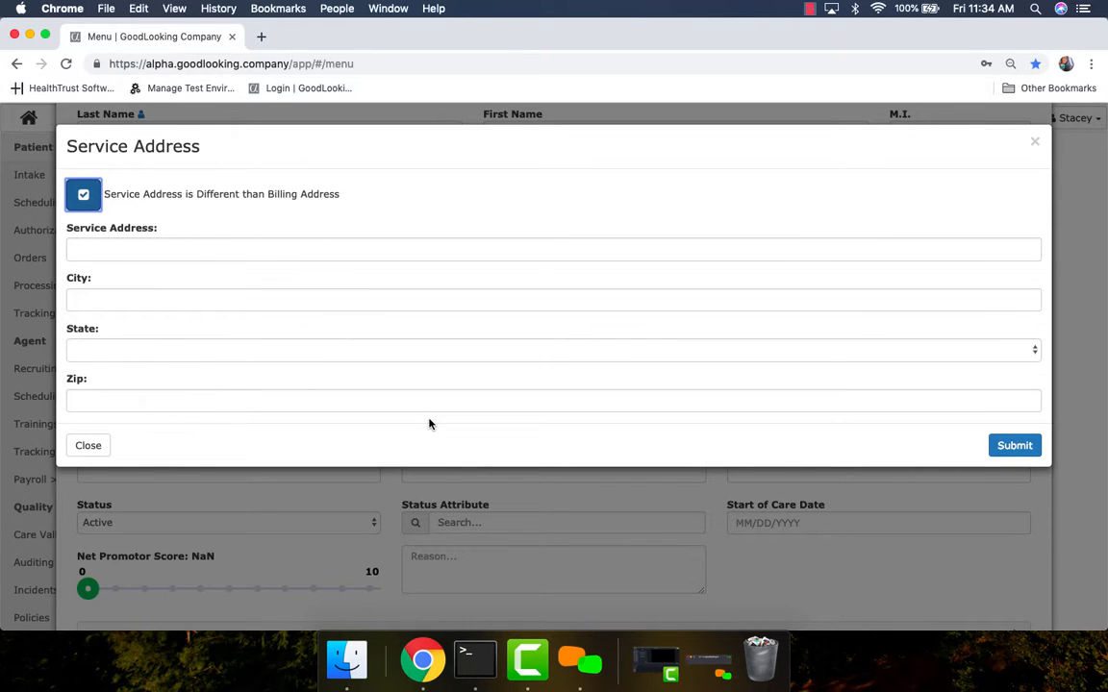
click(1033, 143)
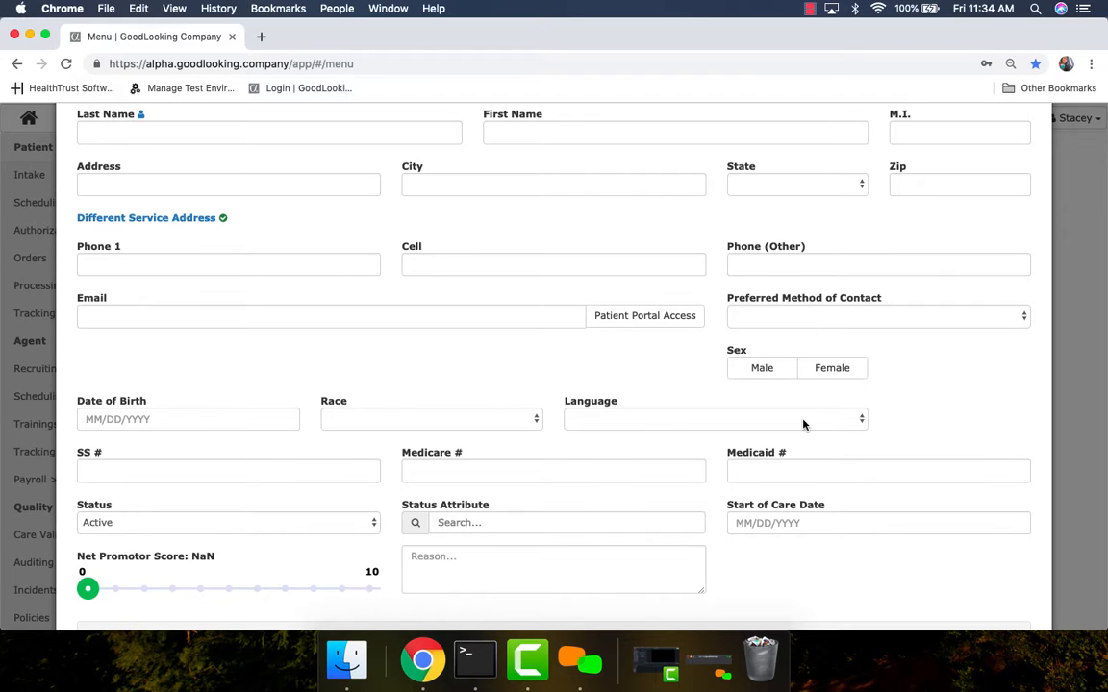
Review the remaining patient demographic fields and the available language choices without picking a language
scroll(968, 395, down, 2)
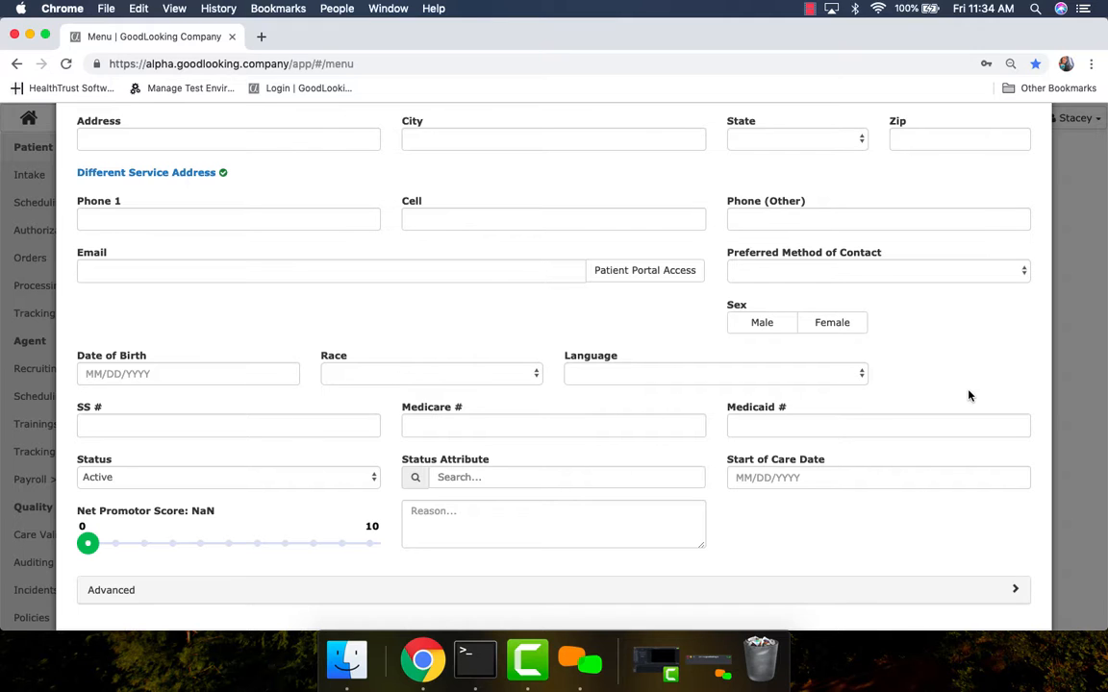
scroll(968, 395, down, 1)
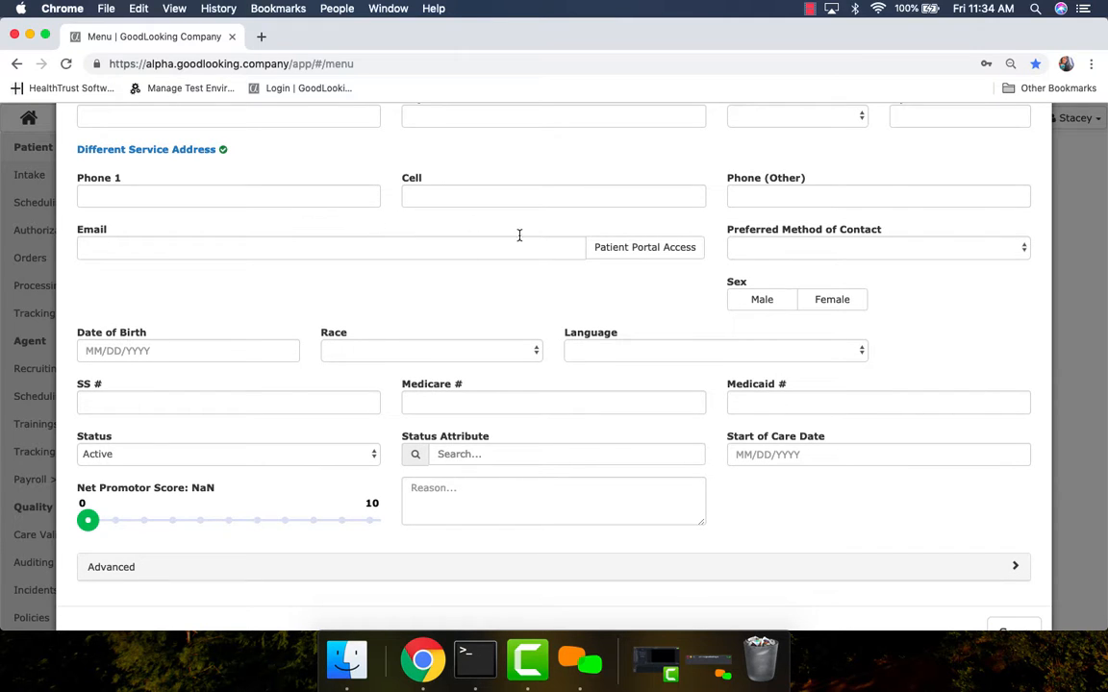
scroll(553, 433, down, 1)
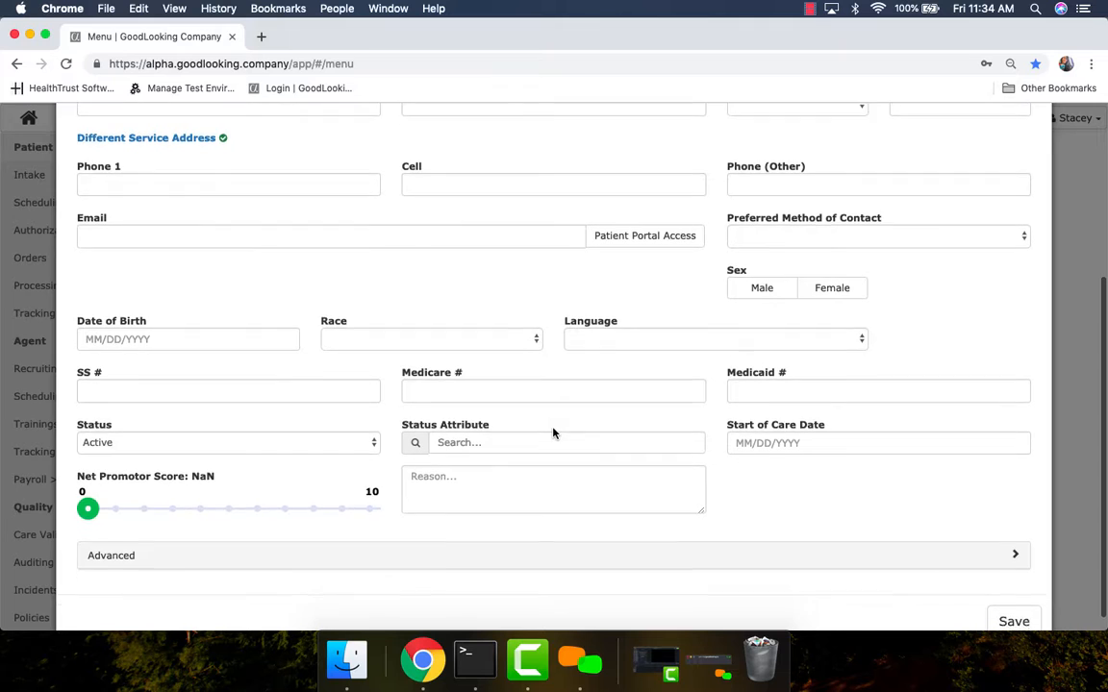
scroll(553, 433, down, 1)
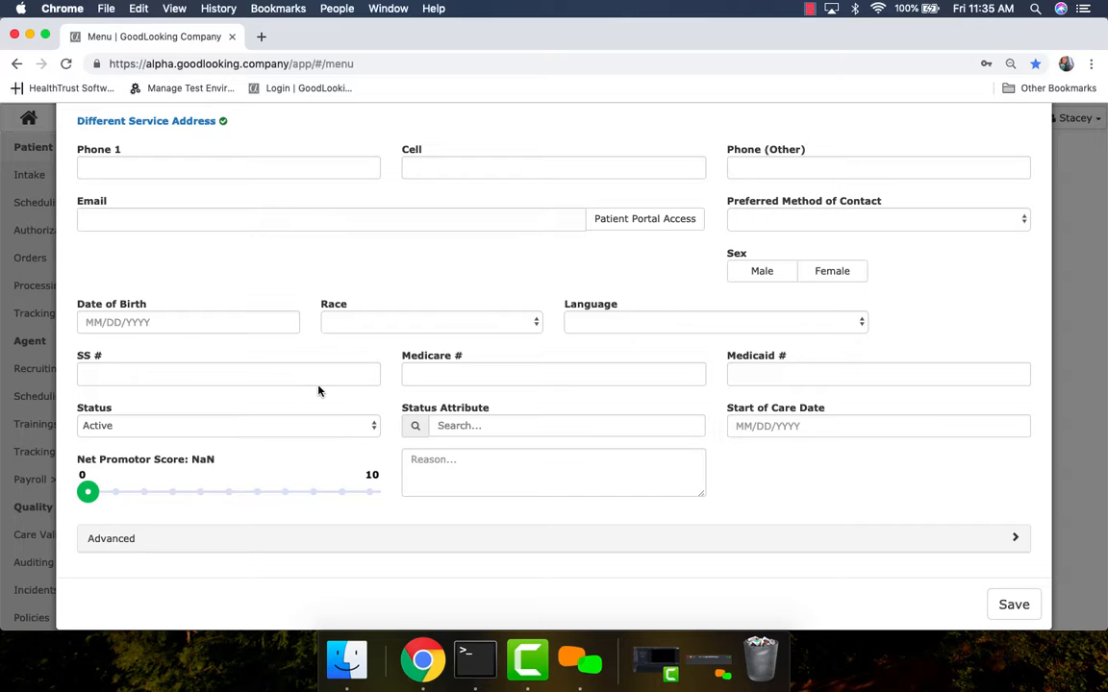
click(685, 327)
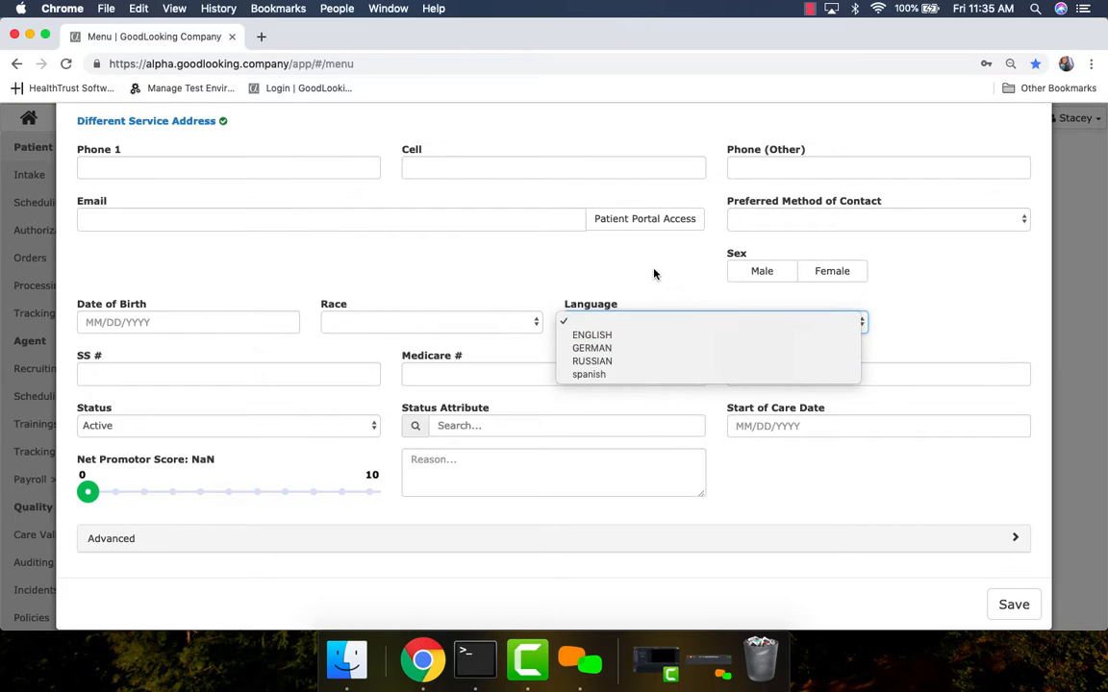
click(587, 239)
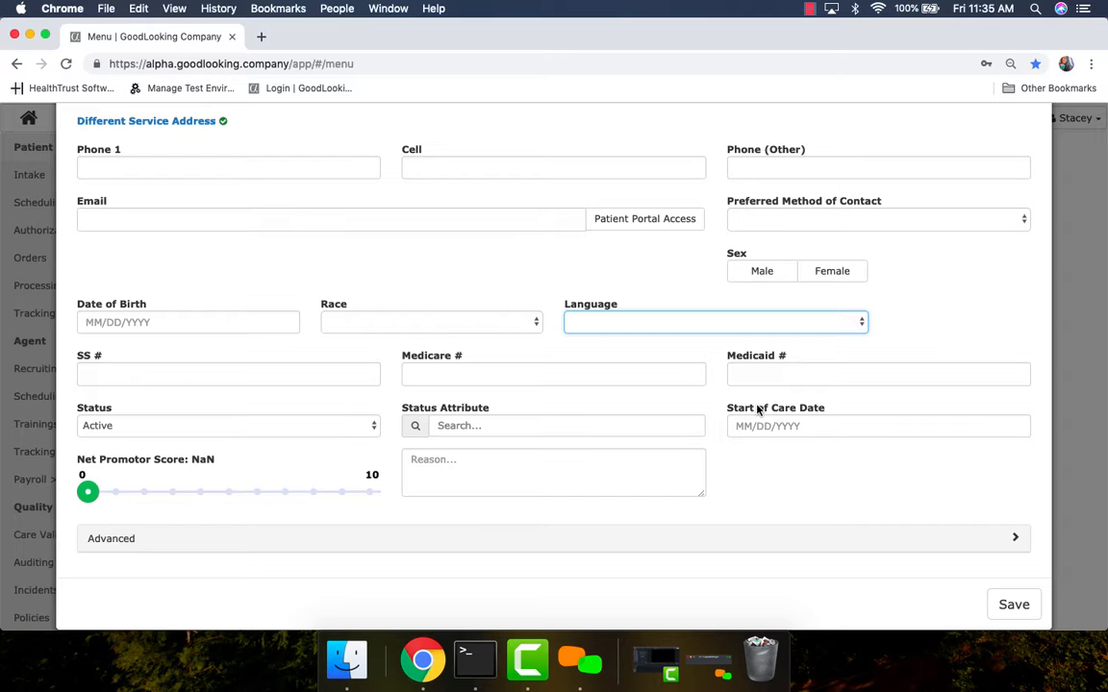
Set the patient's status to Discharged and examine the Discharged To choices, leaving that field blank
click(371, 427)
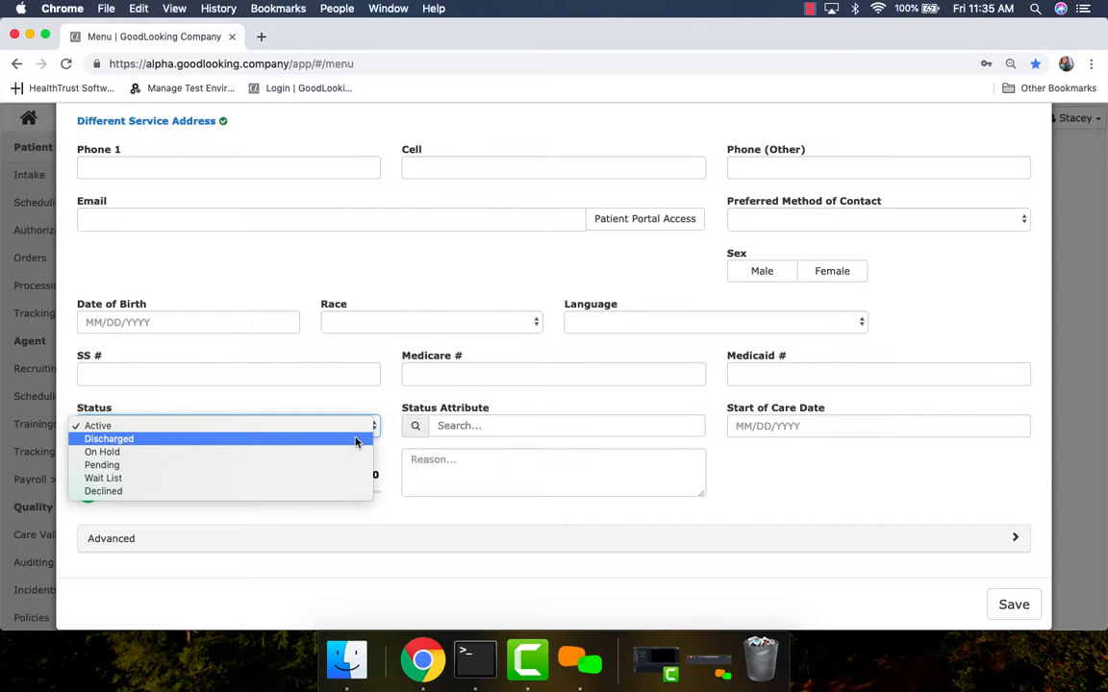
click(355, 441)
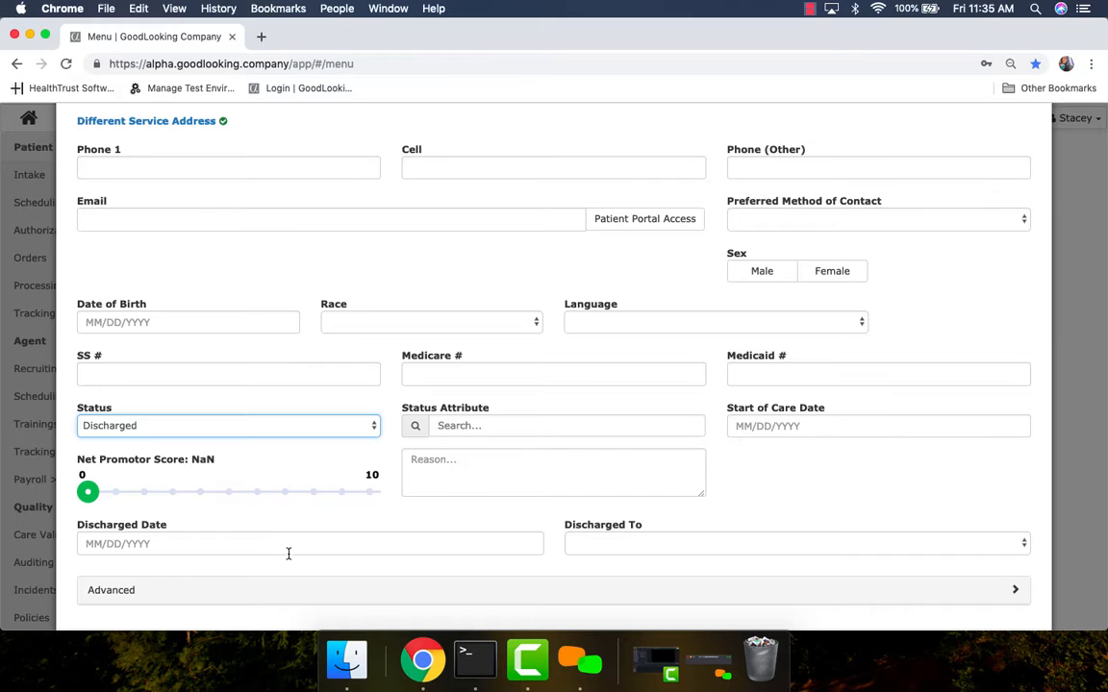
click(640, 552)
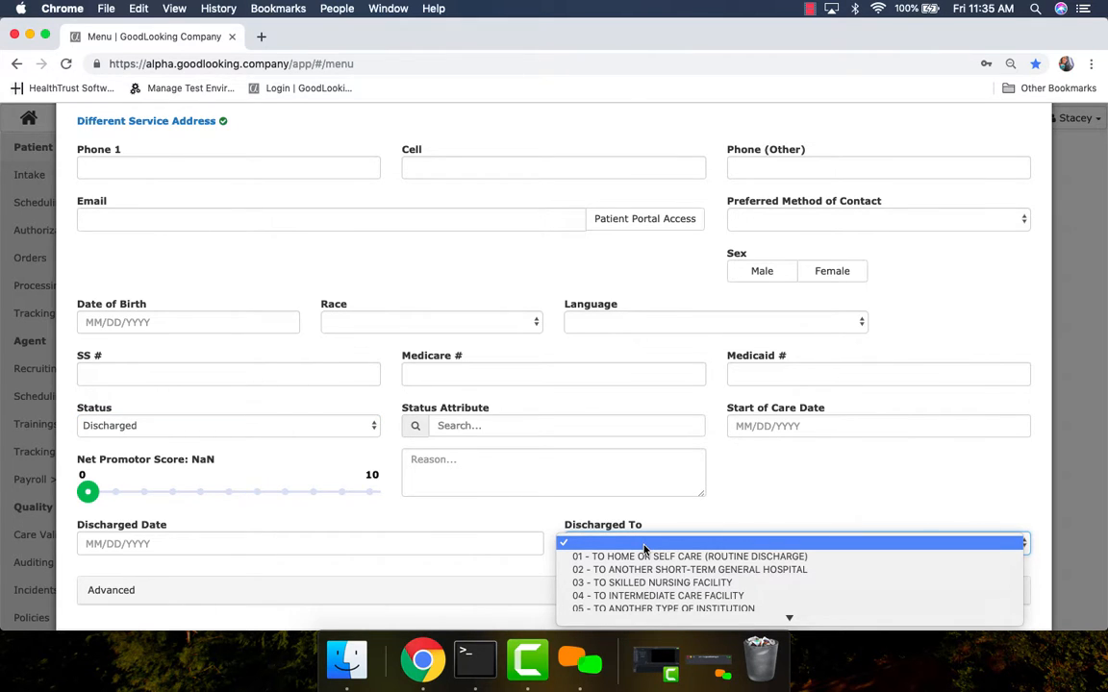
click(645, 545)
Set the patient's status to On Hold and add the status attribute DECLINED - NOT IN NETWORK
click(261, 434)
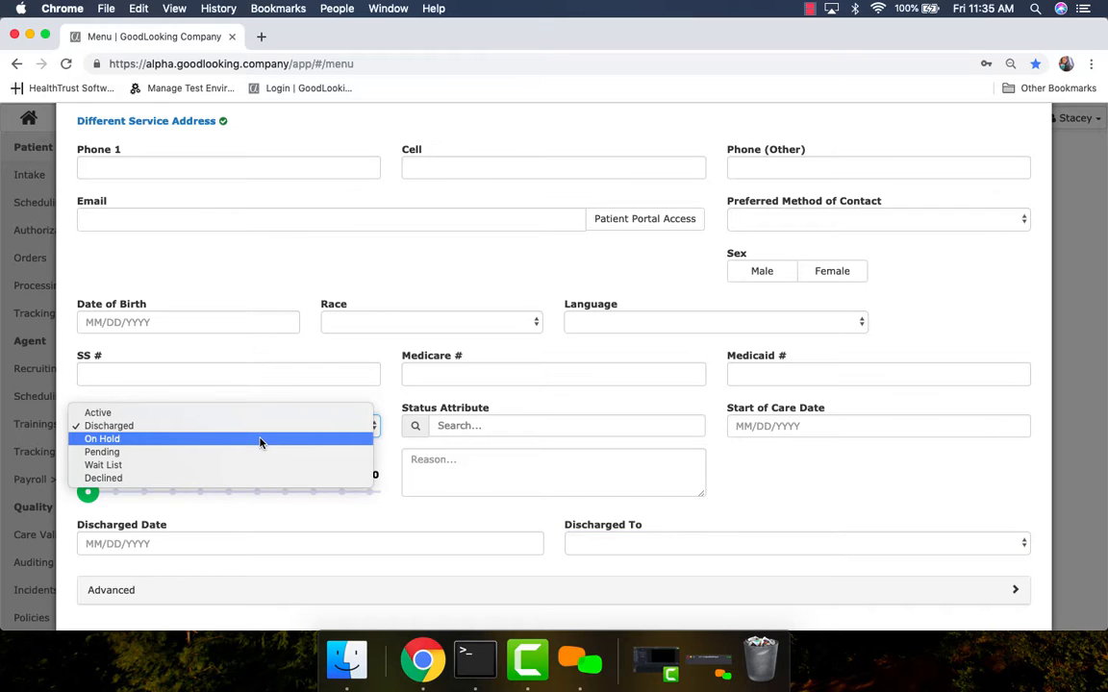
click(260, 438)
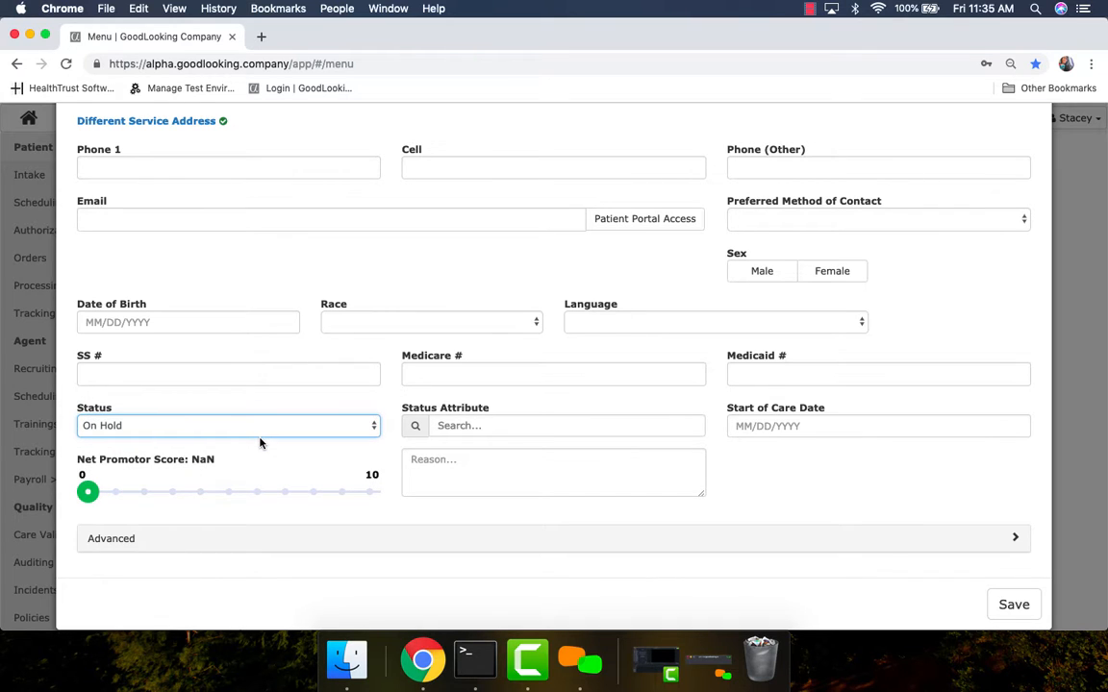
click(267, 437)
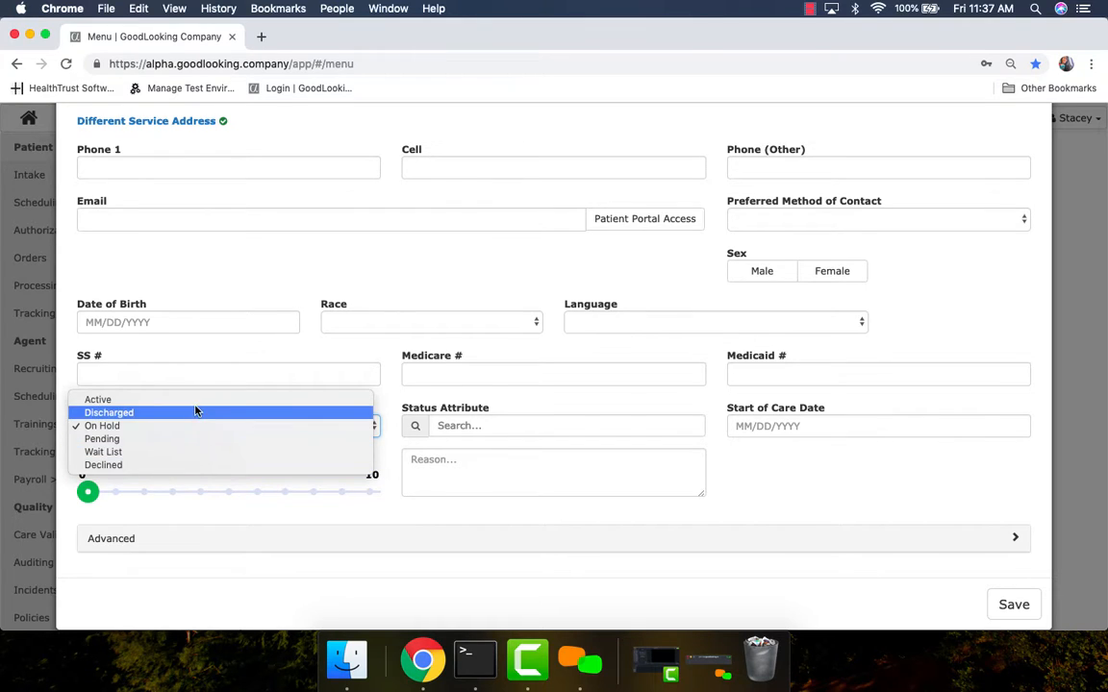
click(198, 426)
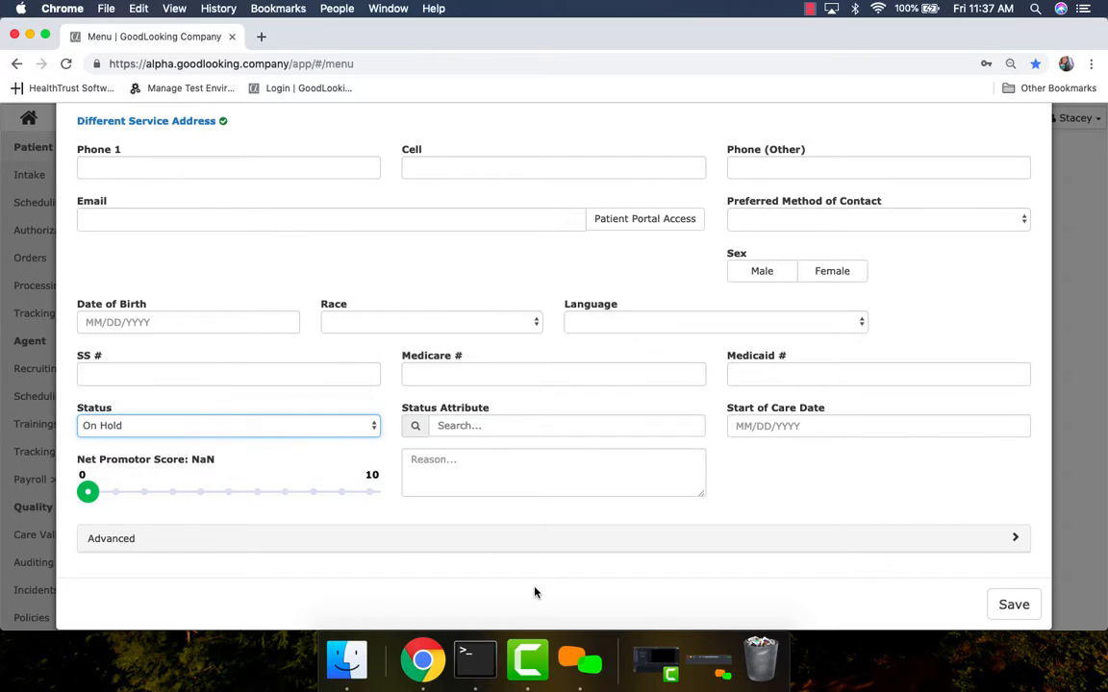
click(463, 428)
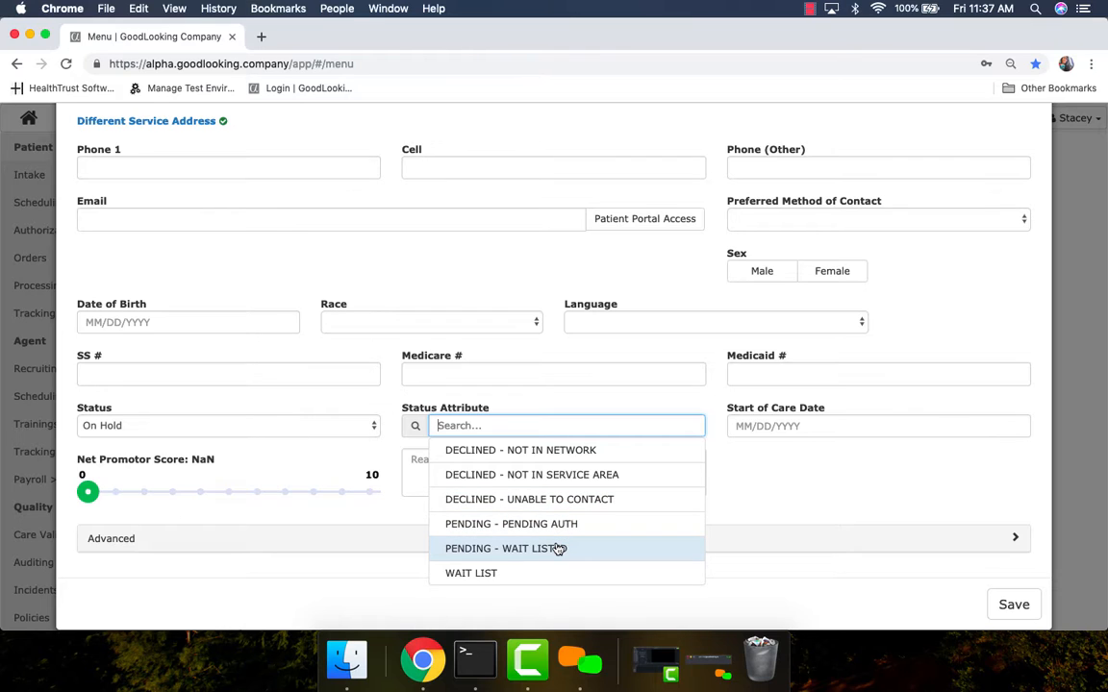
click(566, 450)
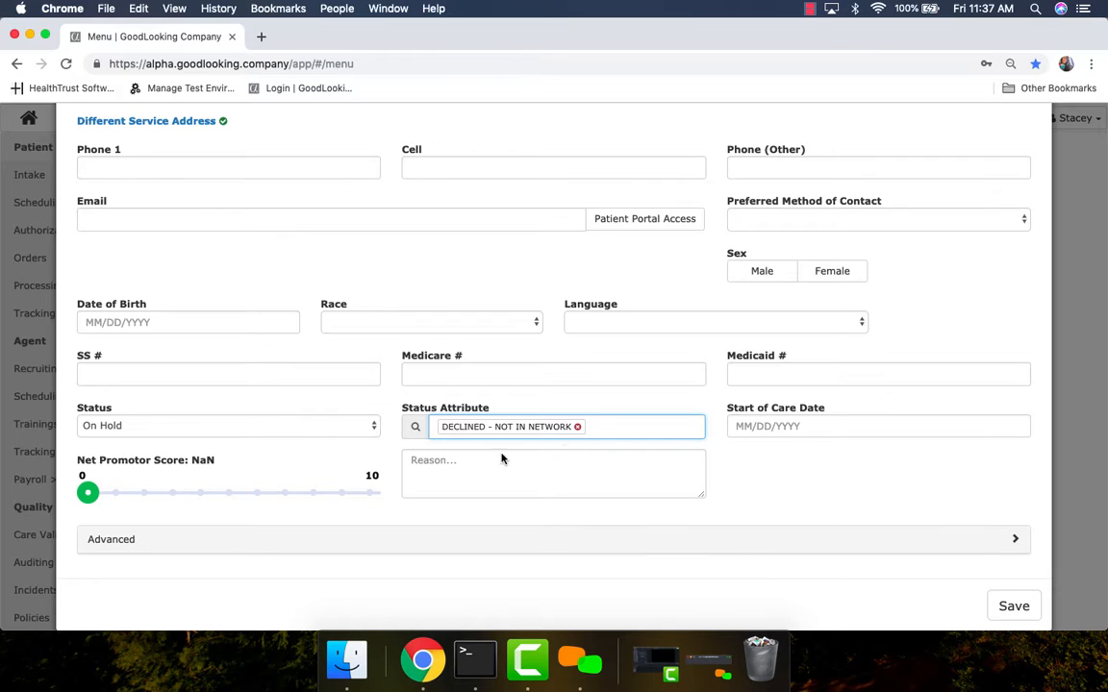
Try Net Promotor Scores of 5 and 10, settle on 9, and place the cursor in the score's reason box
click(227, 493)
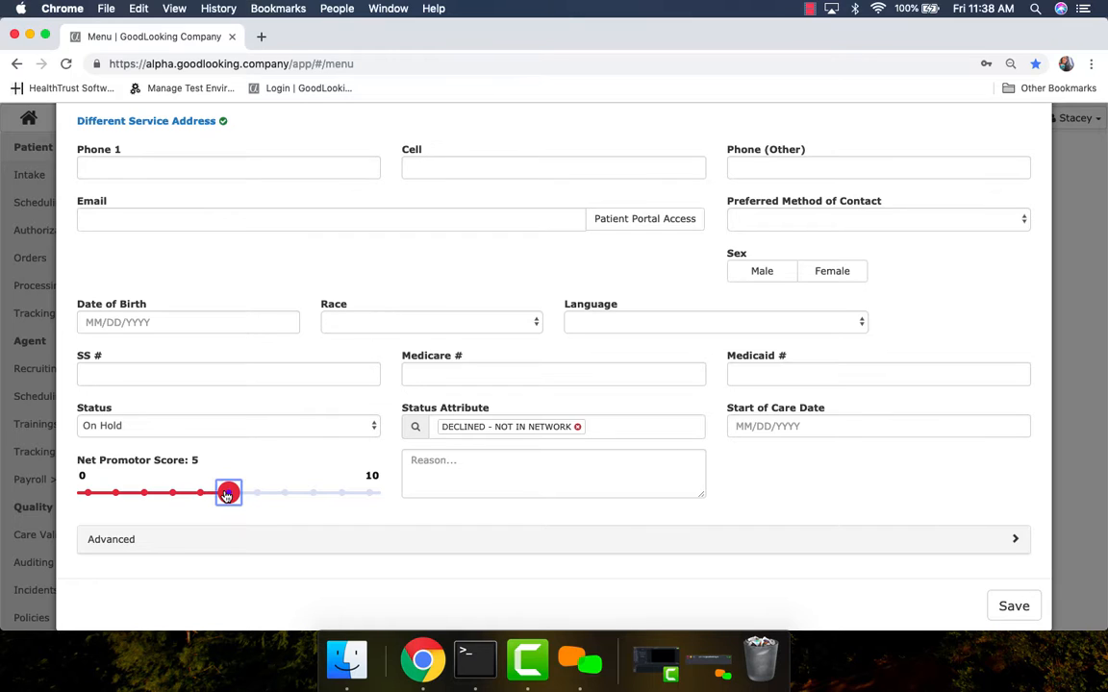
click(371, 493)
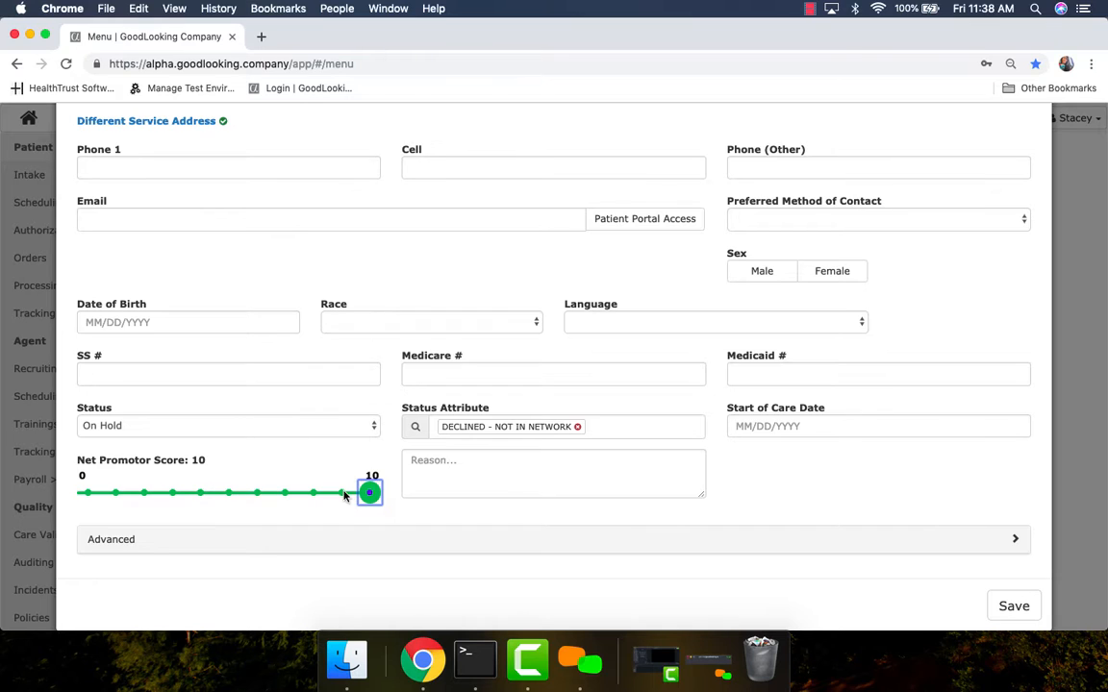
click(344, 495)
click(461, 465)
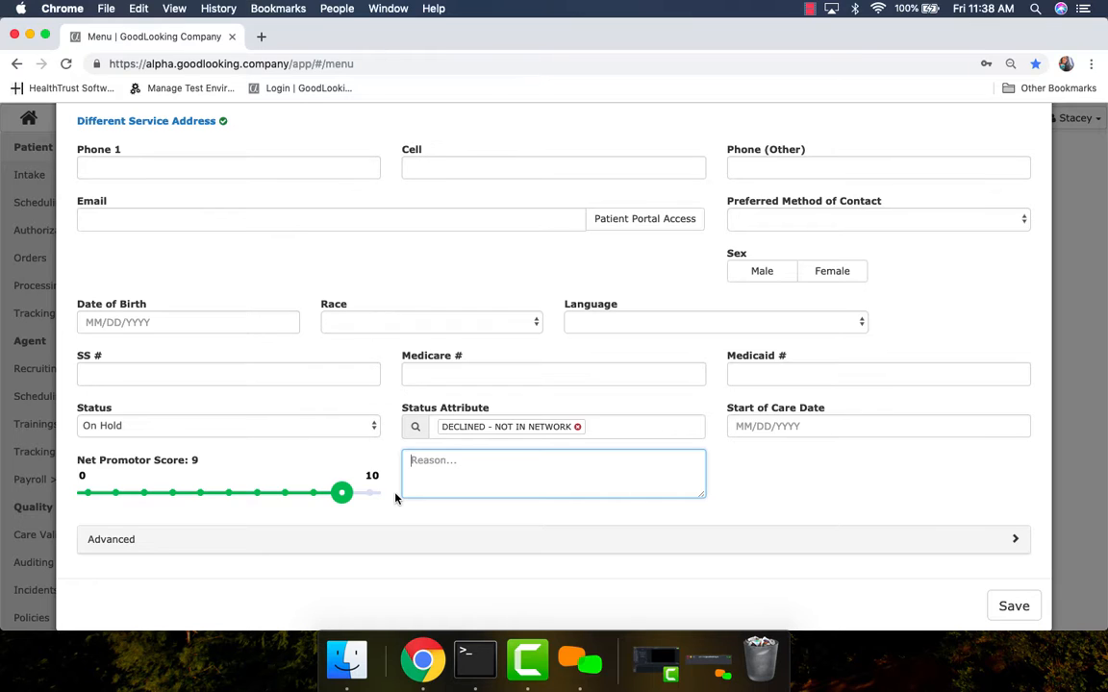
Review the advanced patient fields, including the Q-Code choices, the MR # field and the Previous Names form, leaving them all blank
click(563, 536)
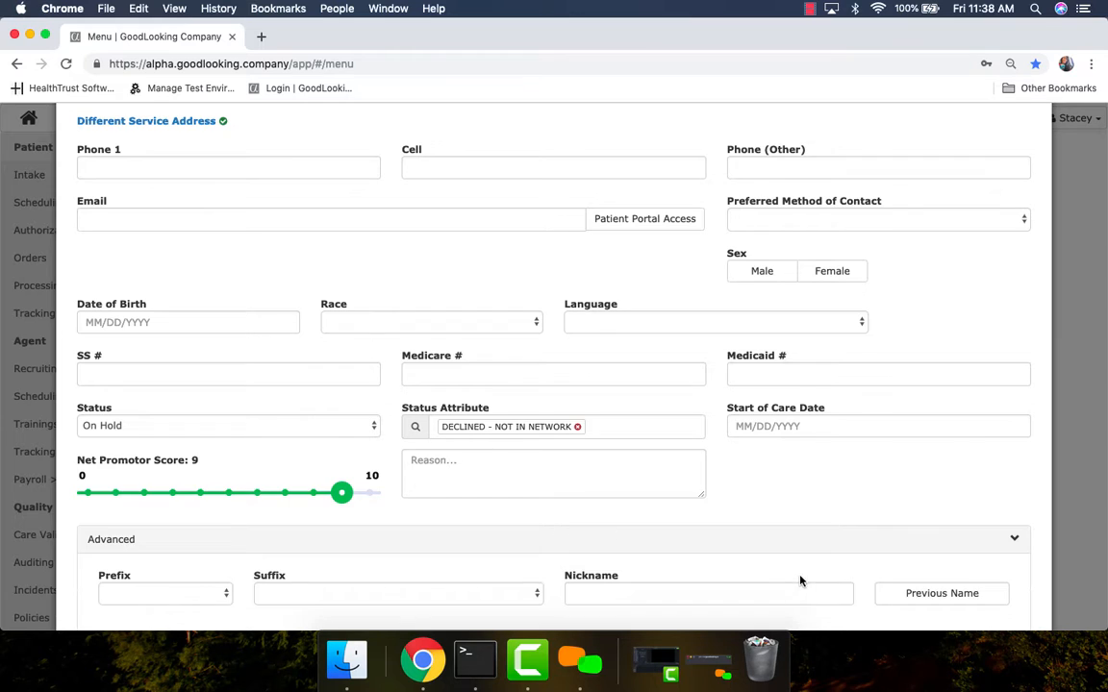
scroll(799, 577, down, 2)
scroll(823, 395, down, 2)
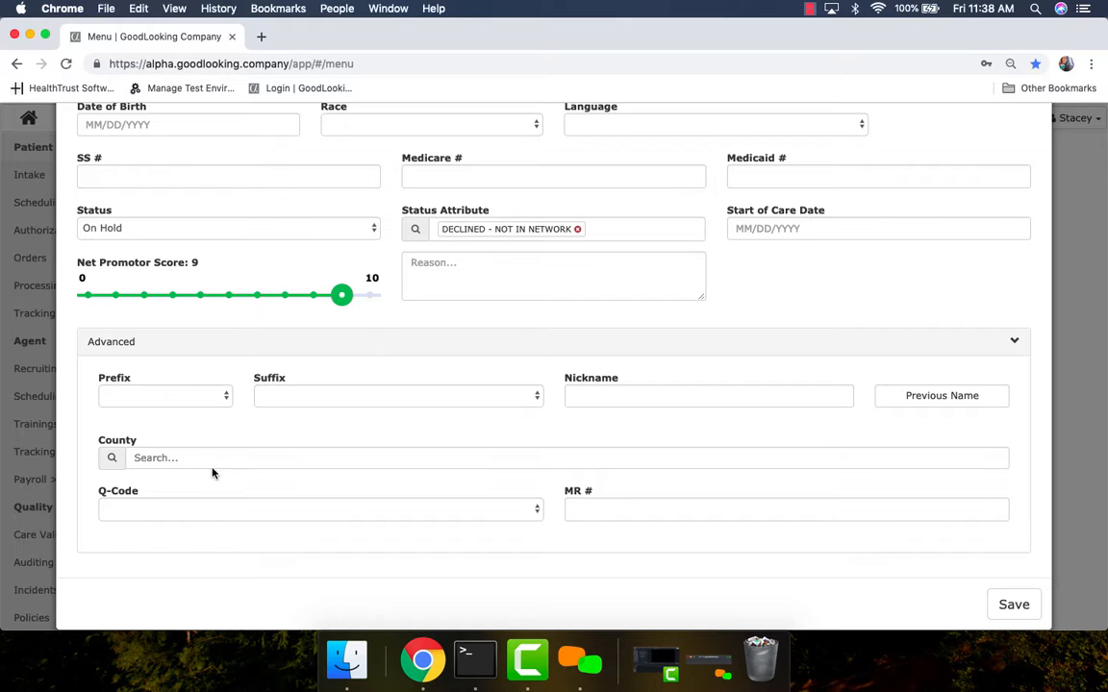
click(223, 514)
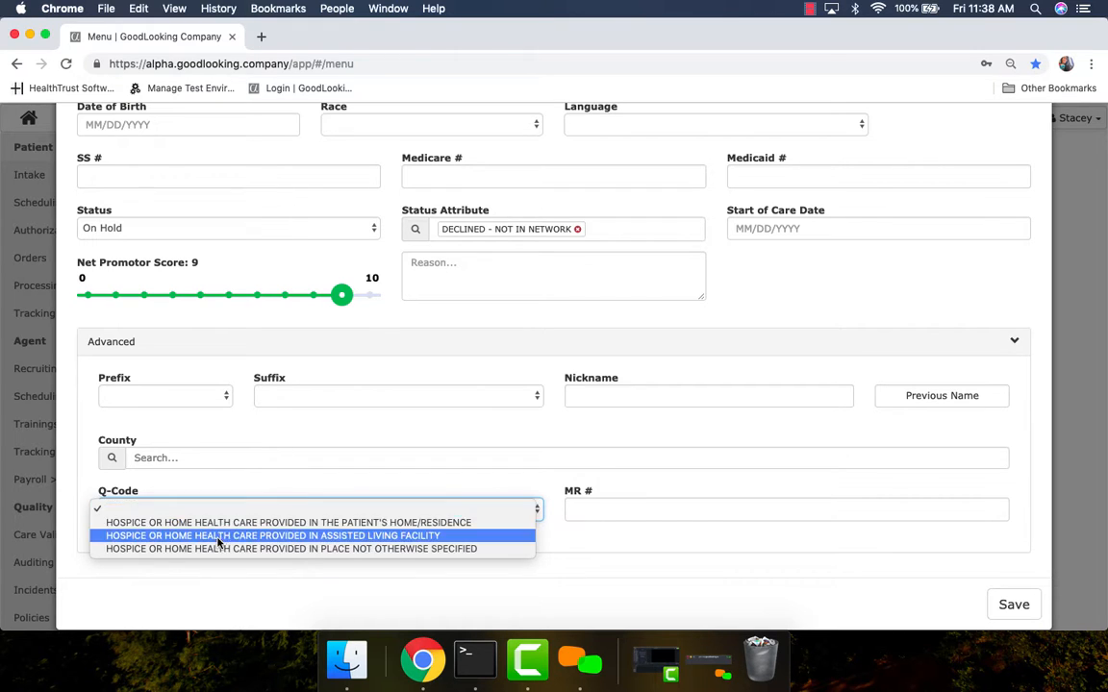
click(227, 488)
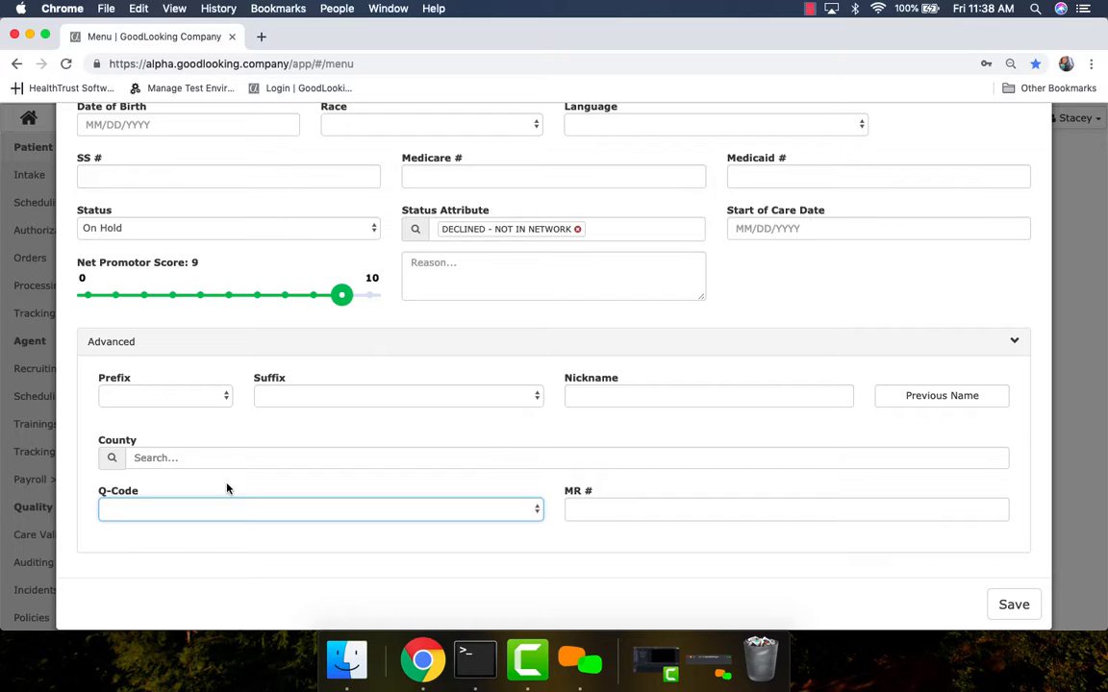
click(607, 509)
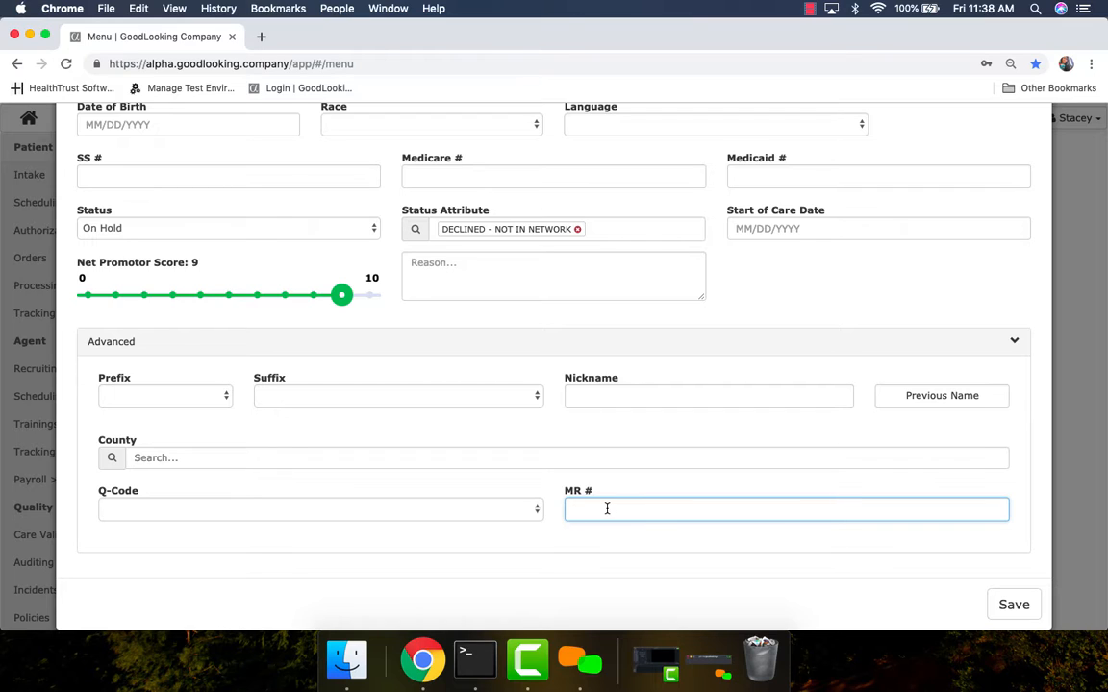
click(945, 402)
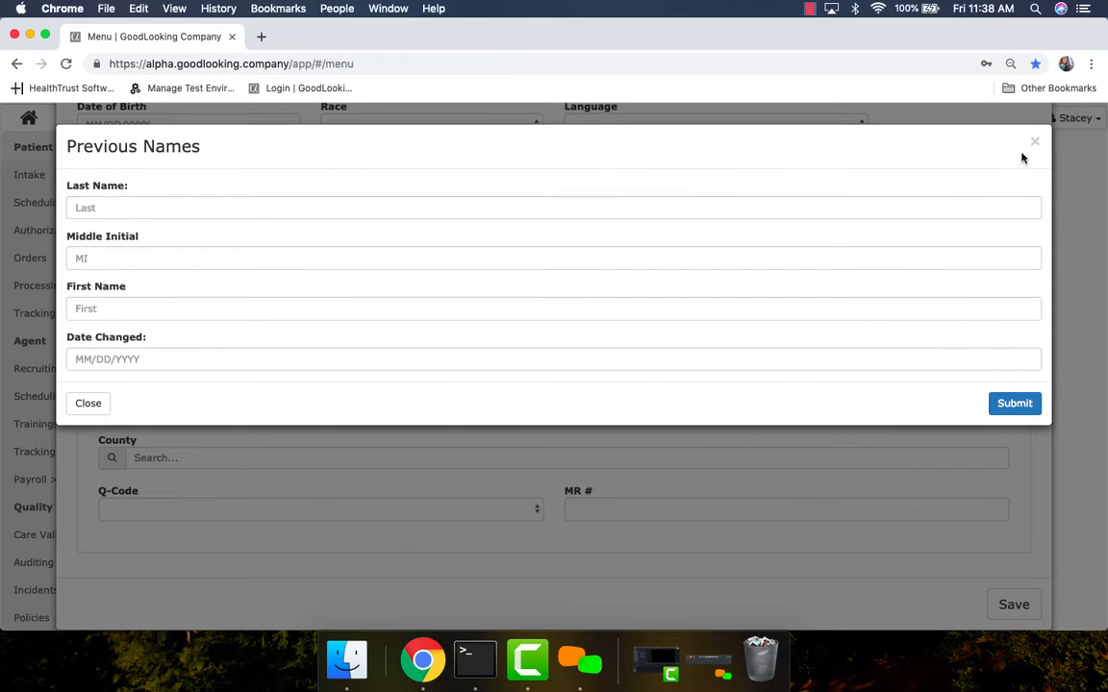
click(1036, 145)
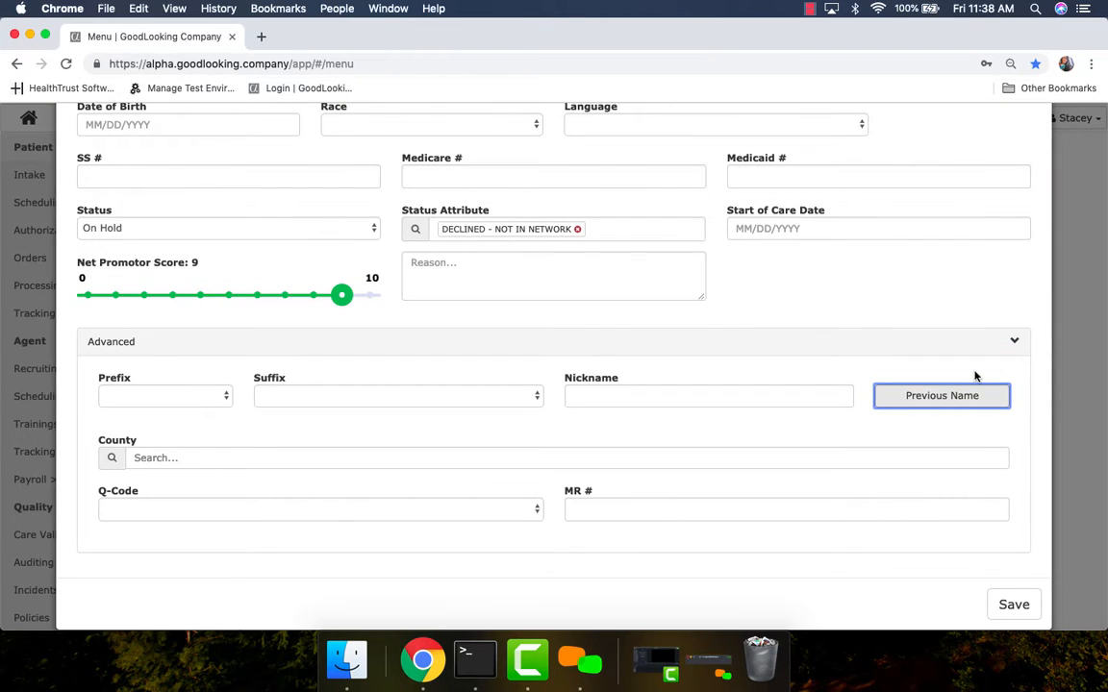
Go to the patient's referral information and set the Referral Facility to PDN FACILITY, leaving the referral source blank
scroll(974, 376, up, 10)
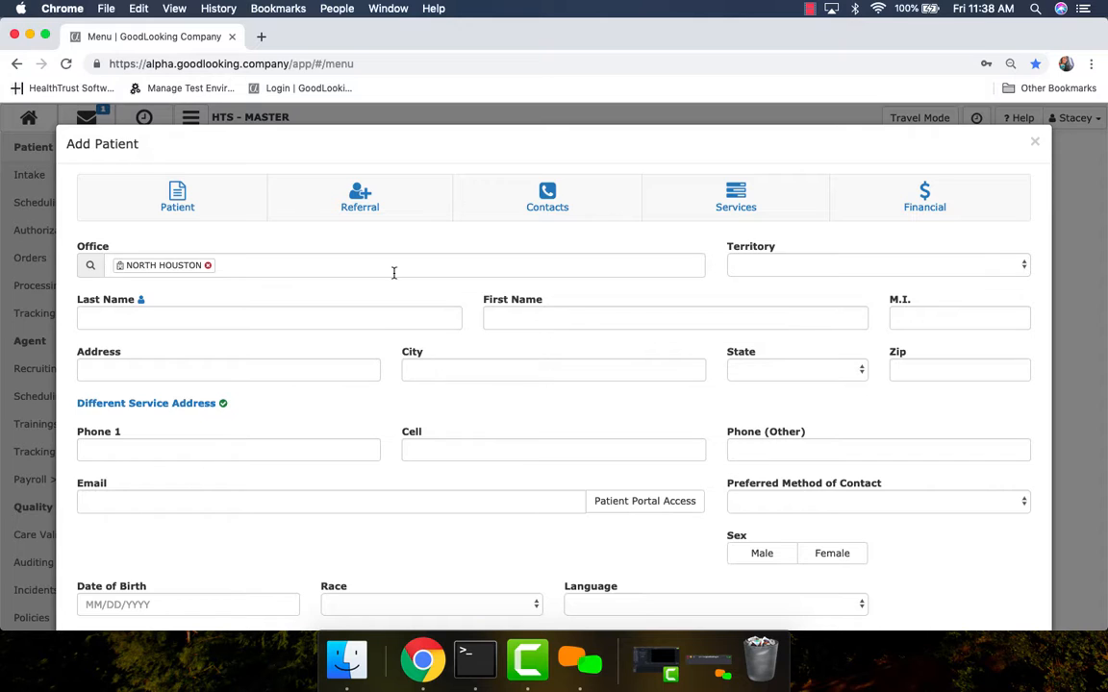
click(372, 205)
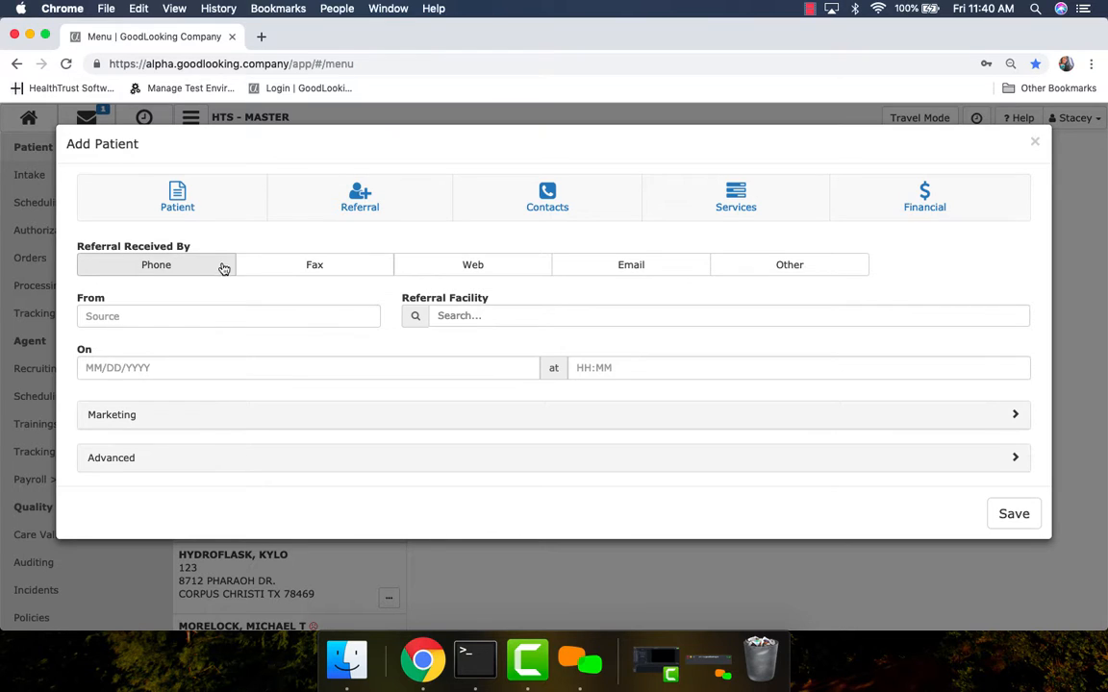
click(228, 317)
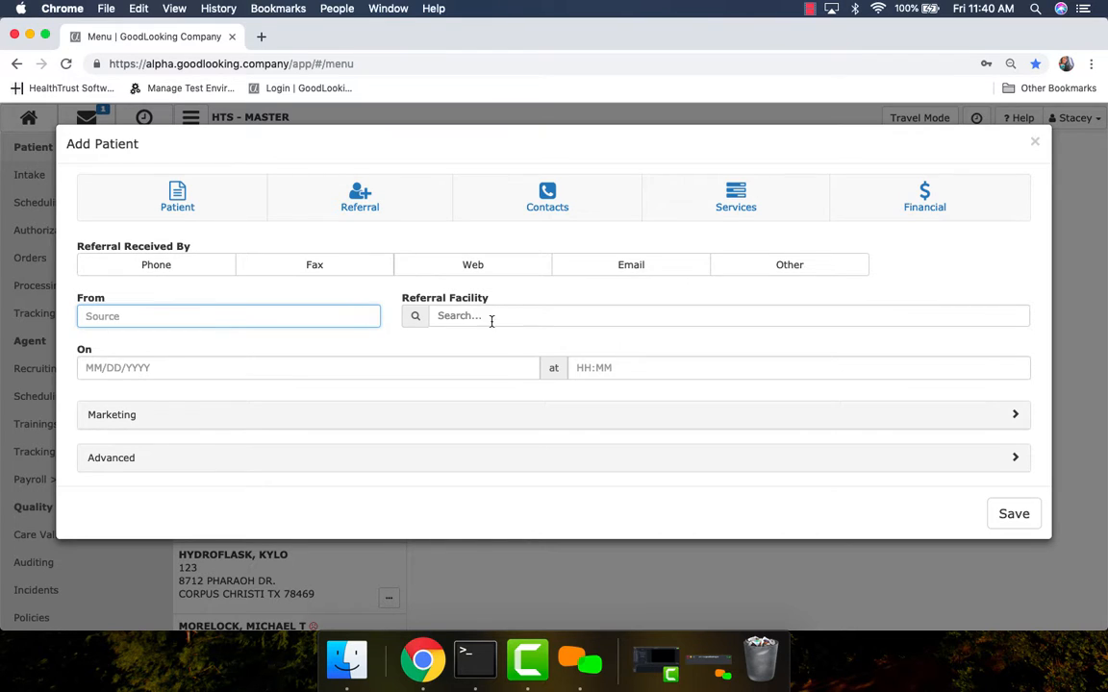
click(519, 320)
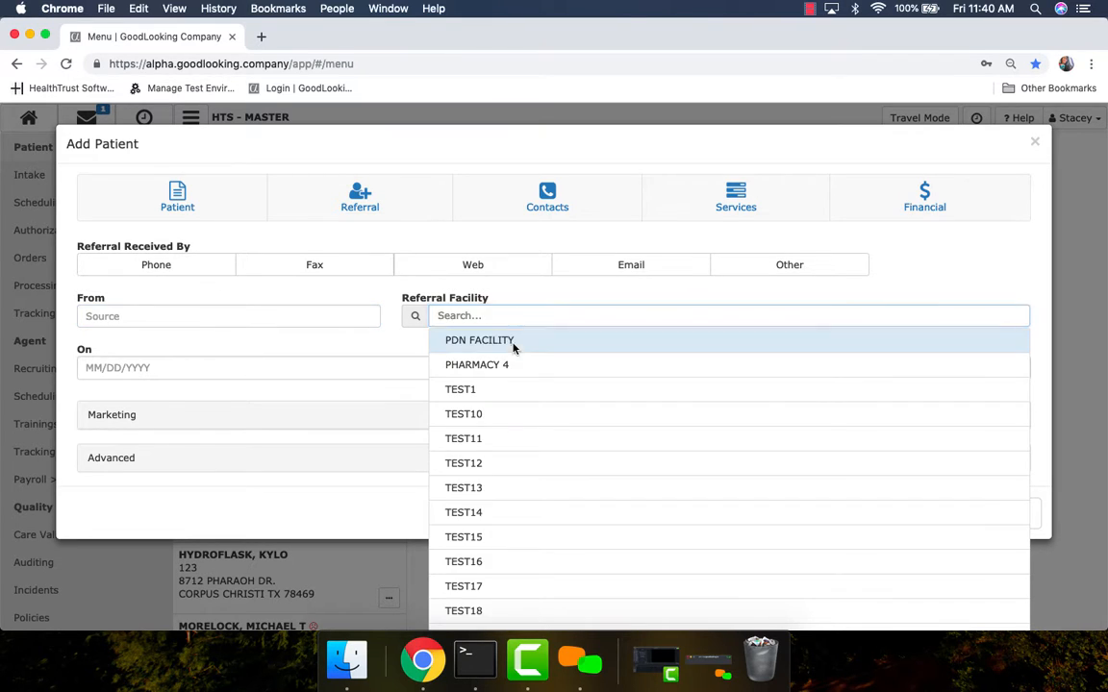
click(513, 342)
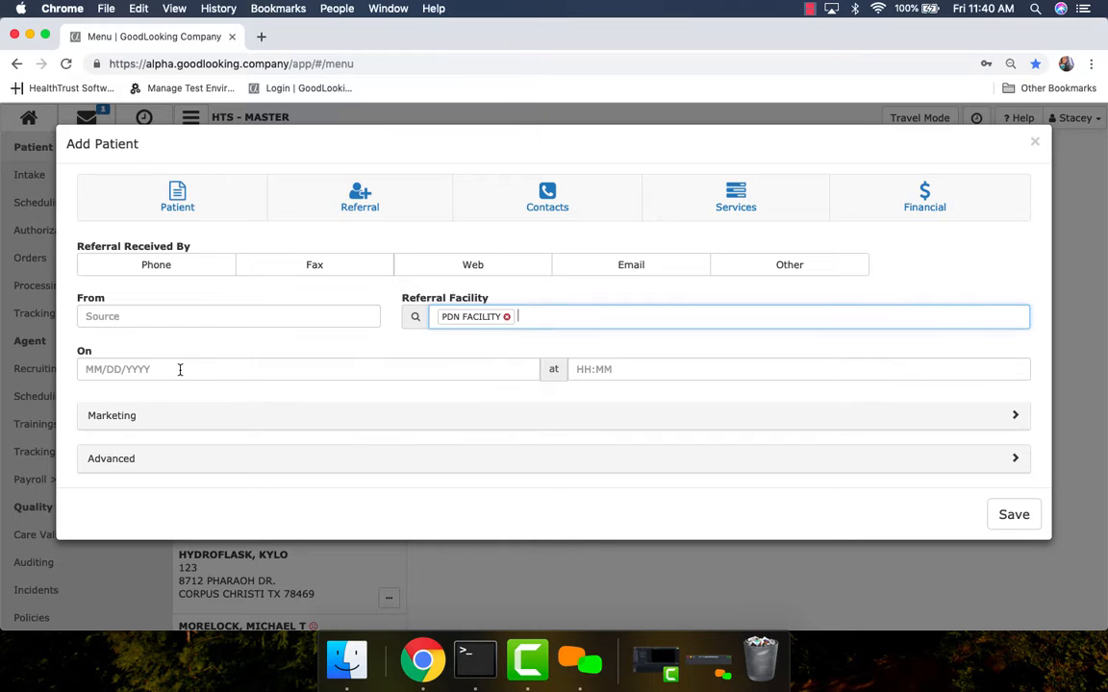
Examine the referral's Marketing and Advanced fields, including both date calendars and the Type of Admission choices, without entering anything
click(403, 423)
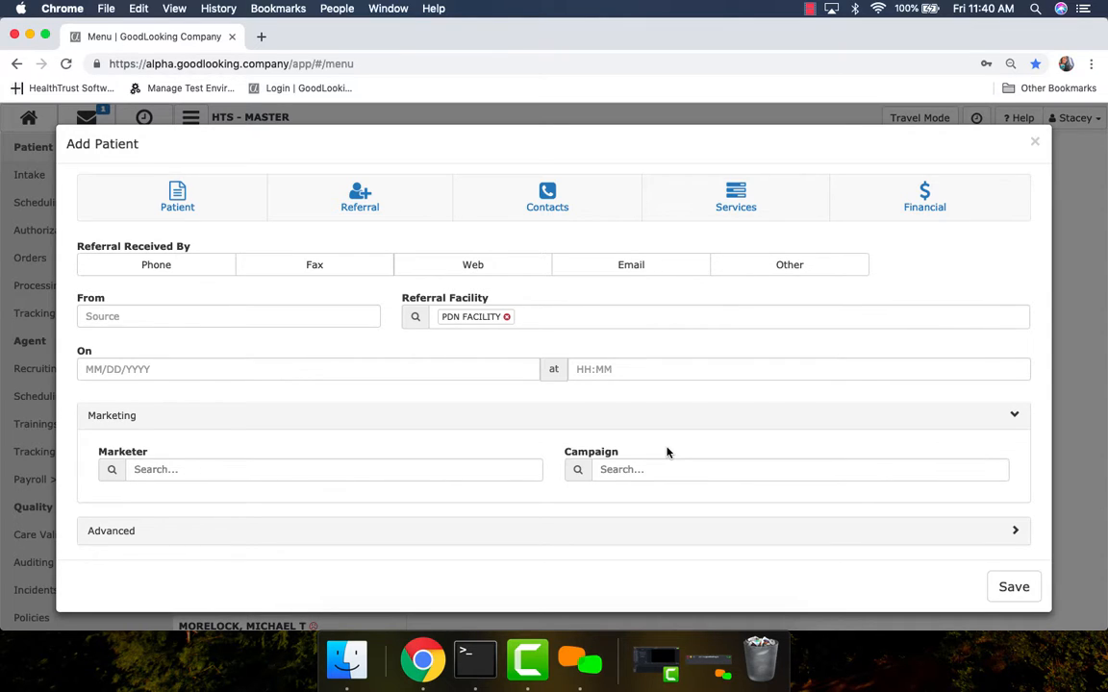
click(652, 420)
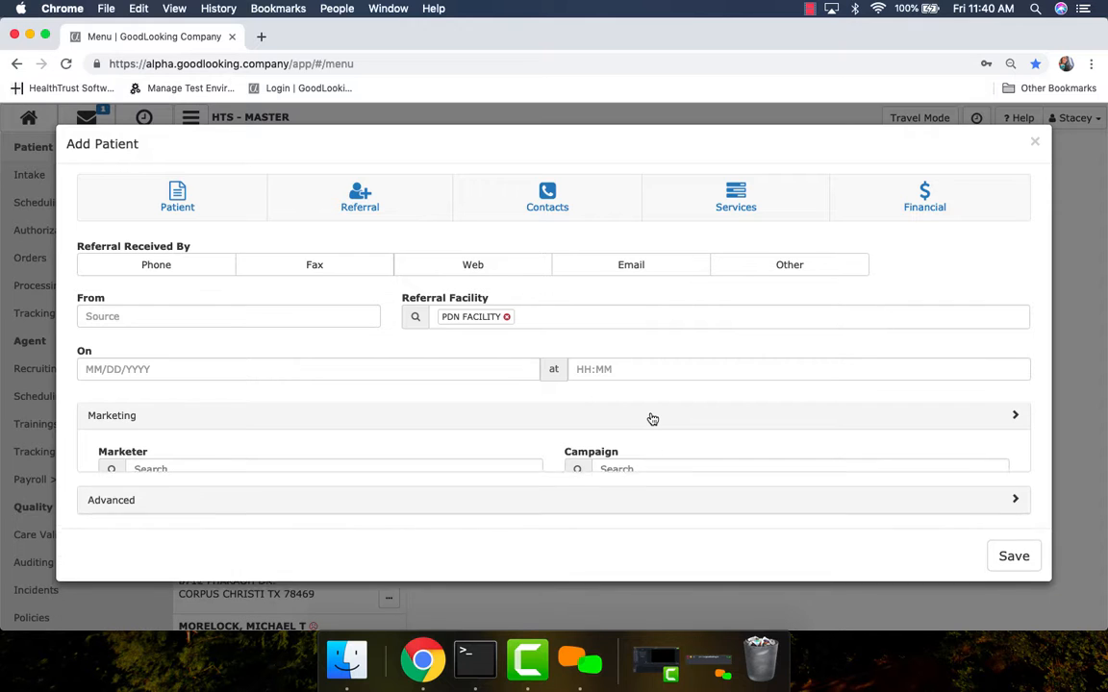
click(636, 454)
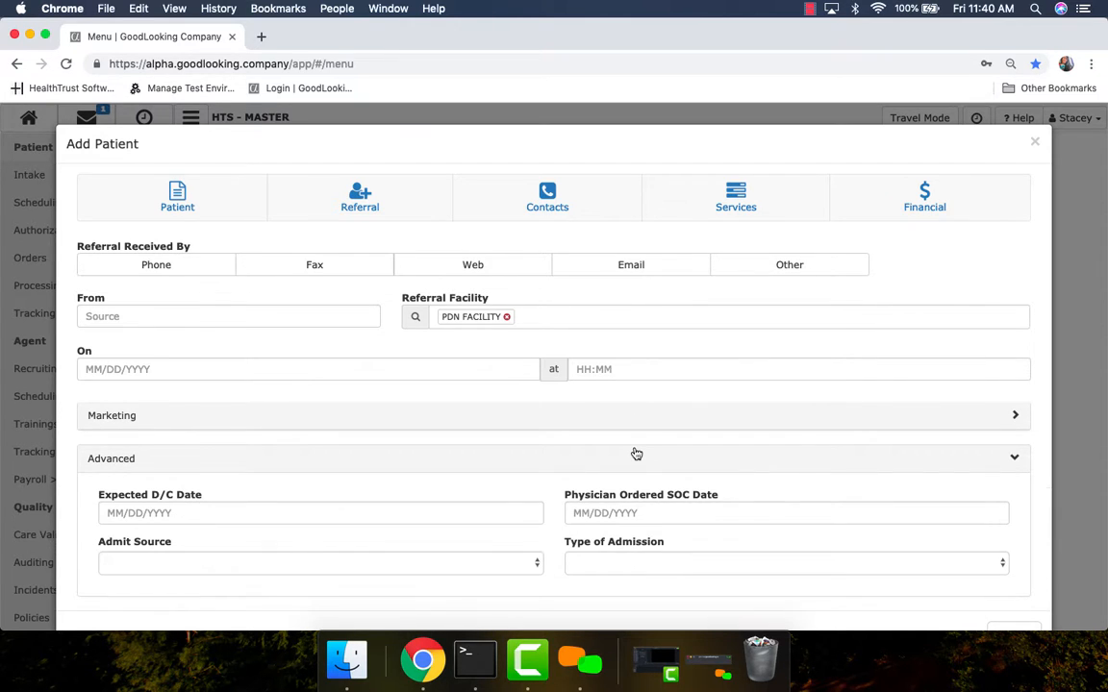
scroll(685, 574, down, 2)
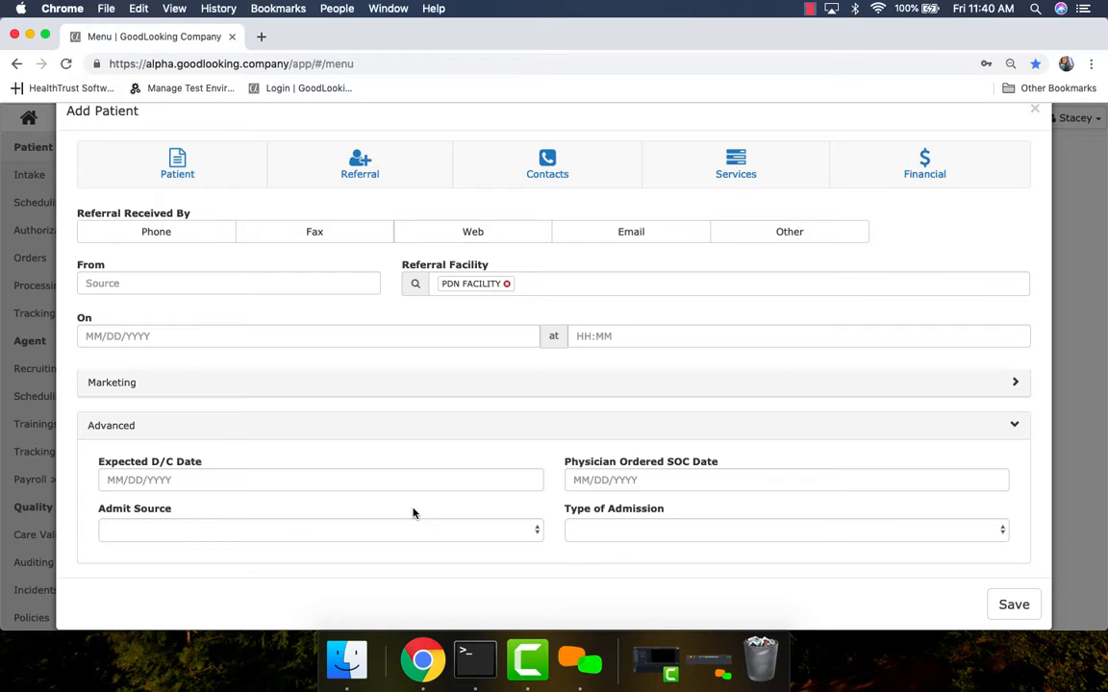
click(133, 480)
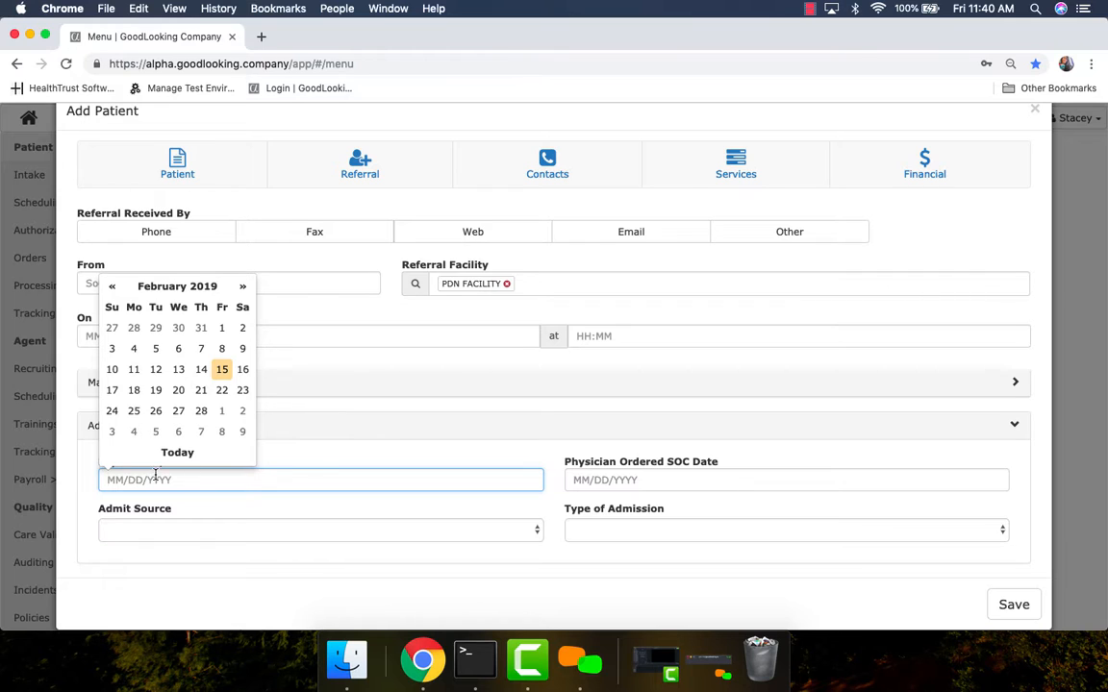
click(343, 452)
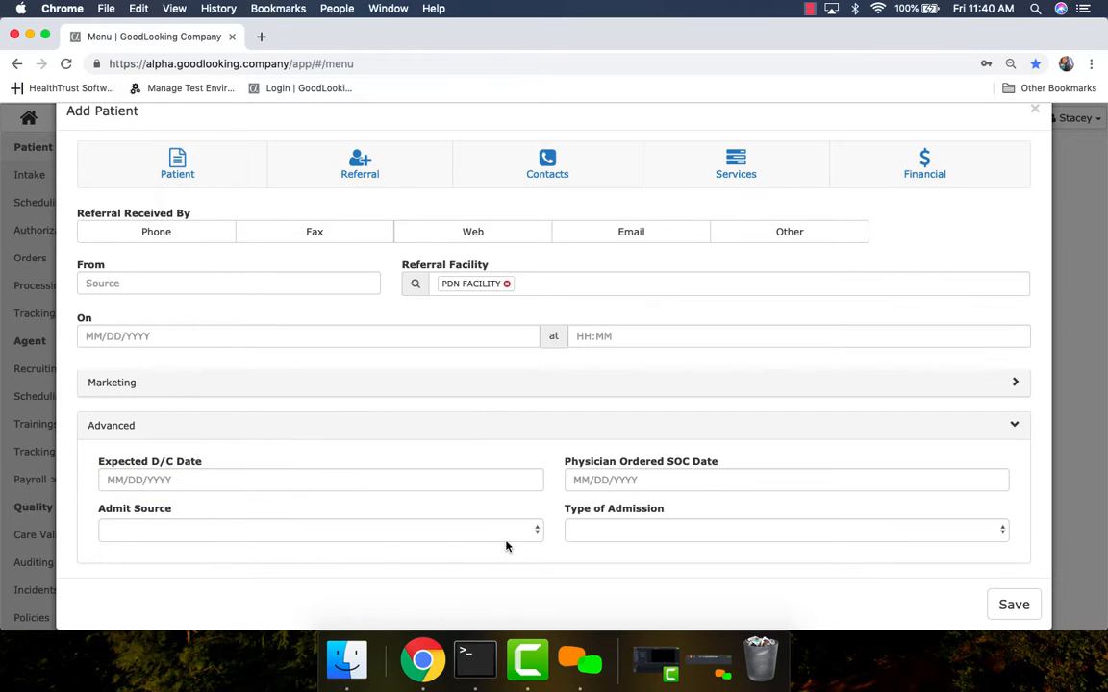
click(576, 481)
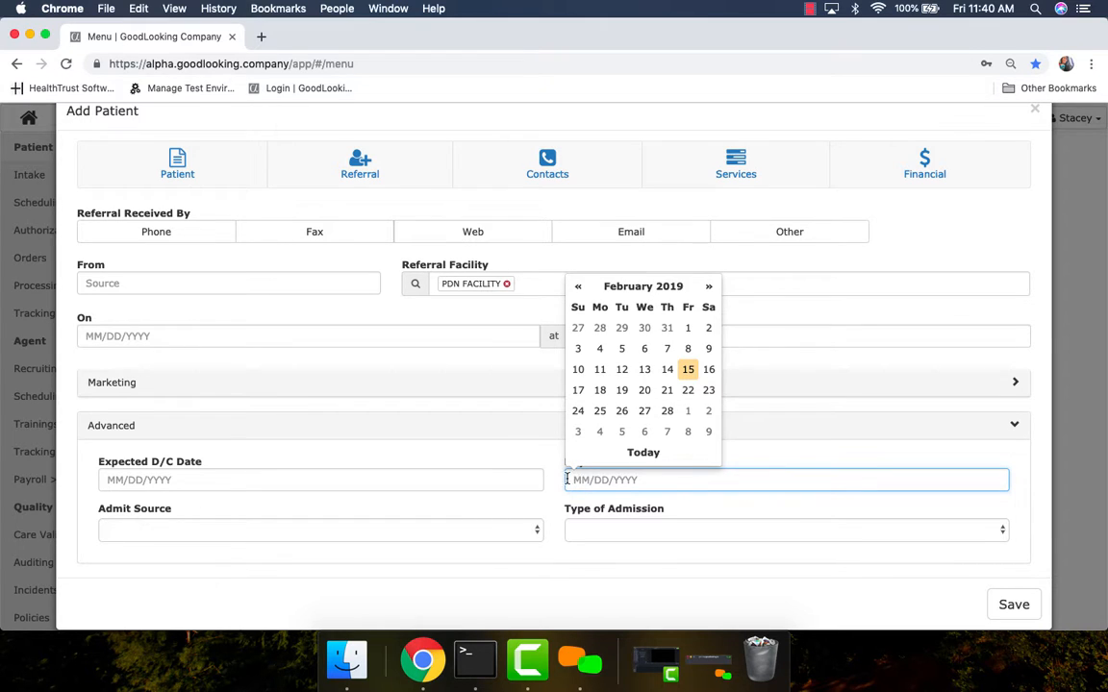
click(487, 454)
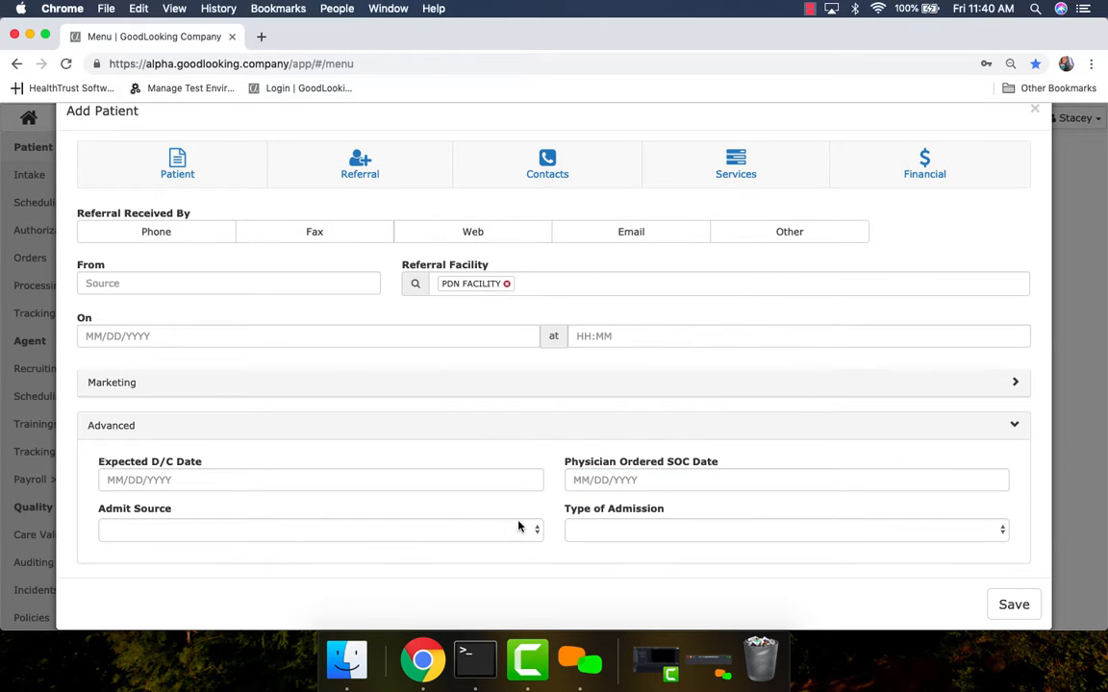
click(599, 526)
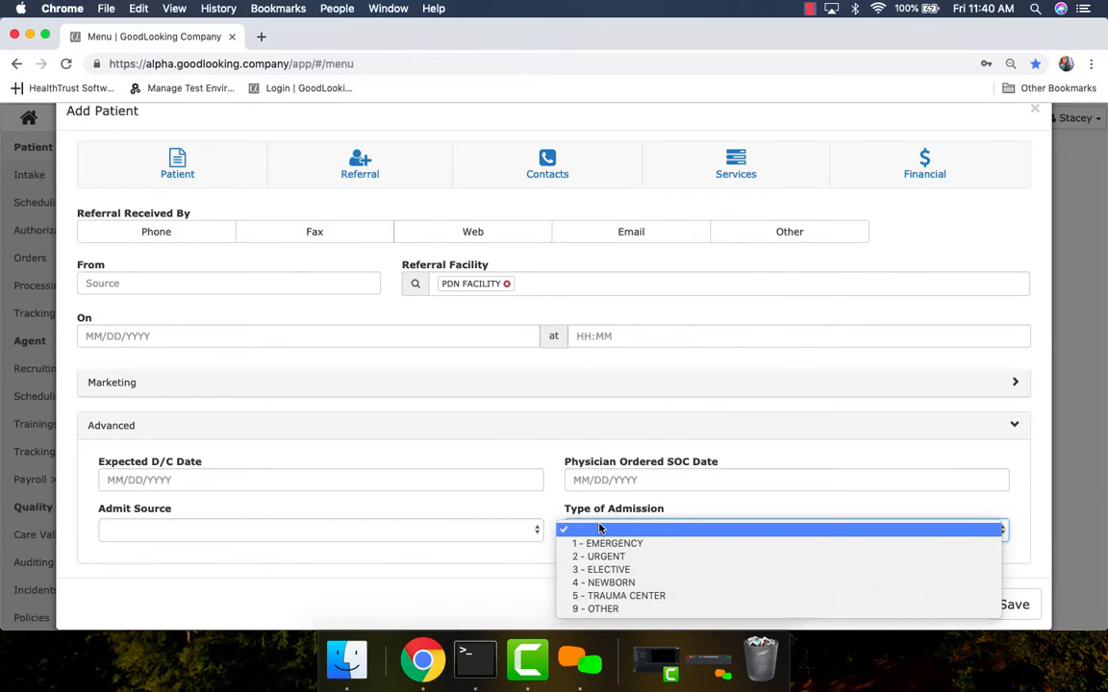
click(524, 504)
click(592, 426)
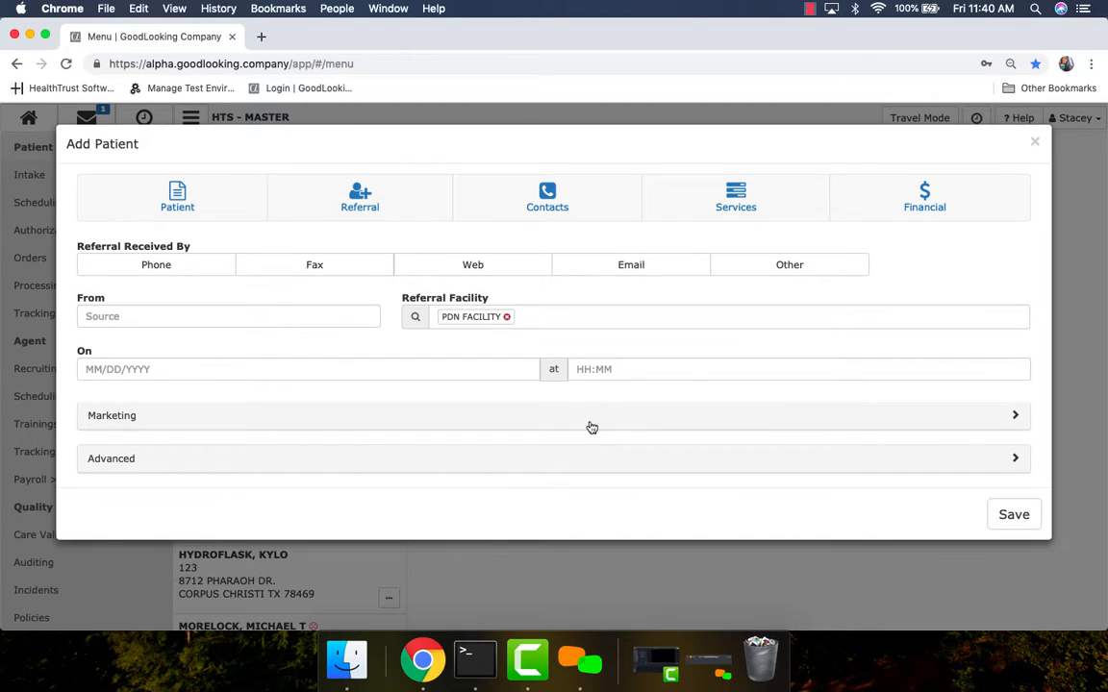
In the patient's contact information, assign the first physician listed in the Physician Menu
click(548, 199)
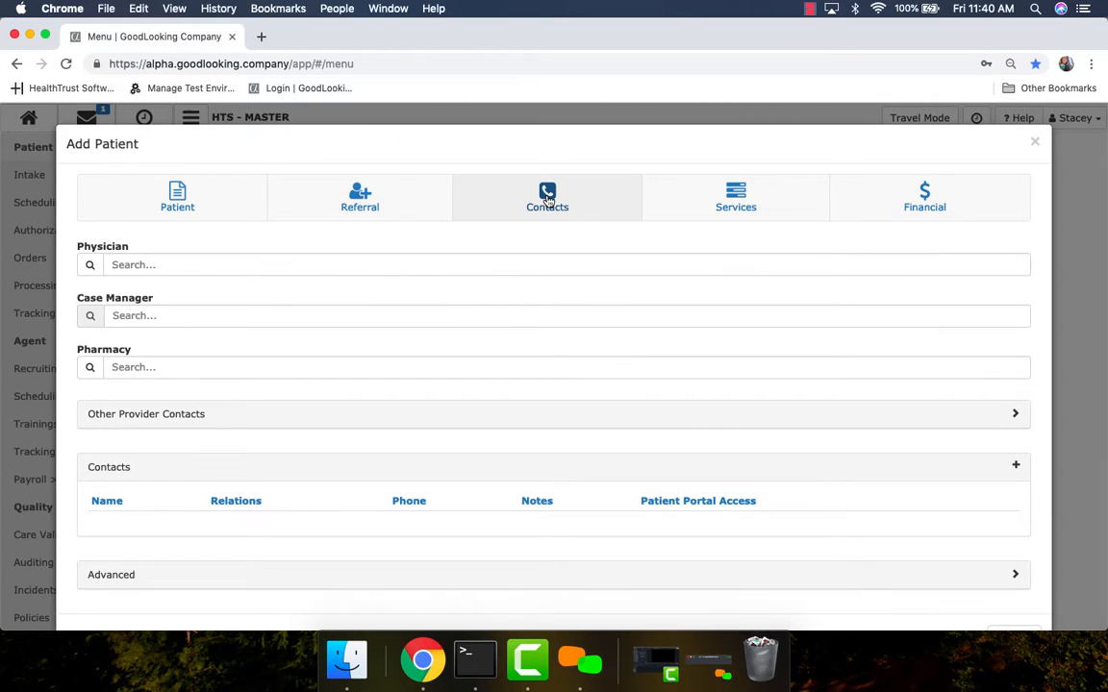
click(119, 252)
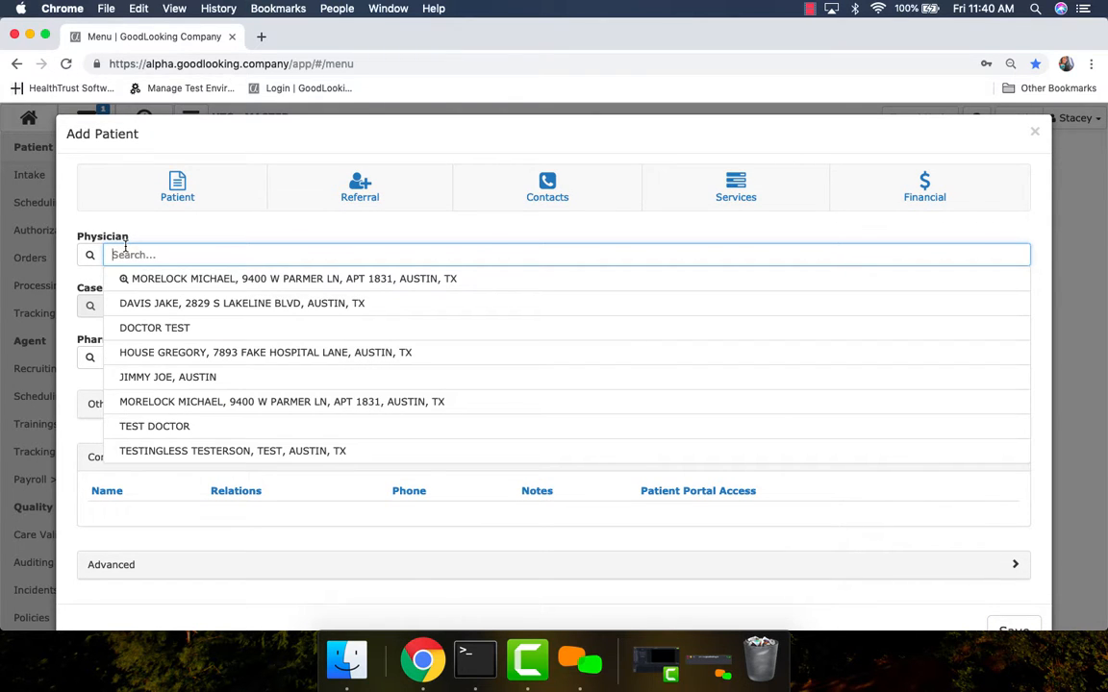
click(89, 255)
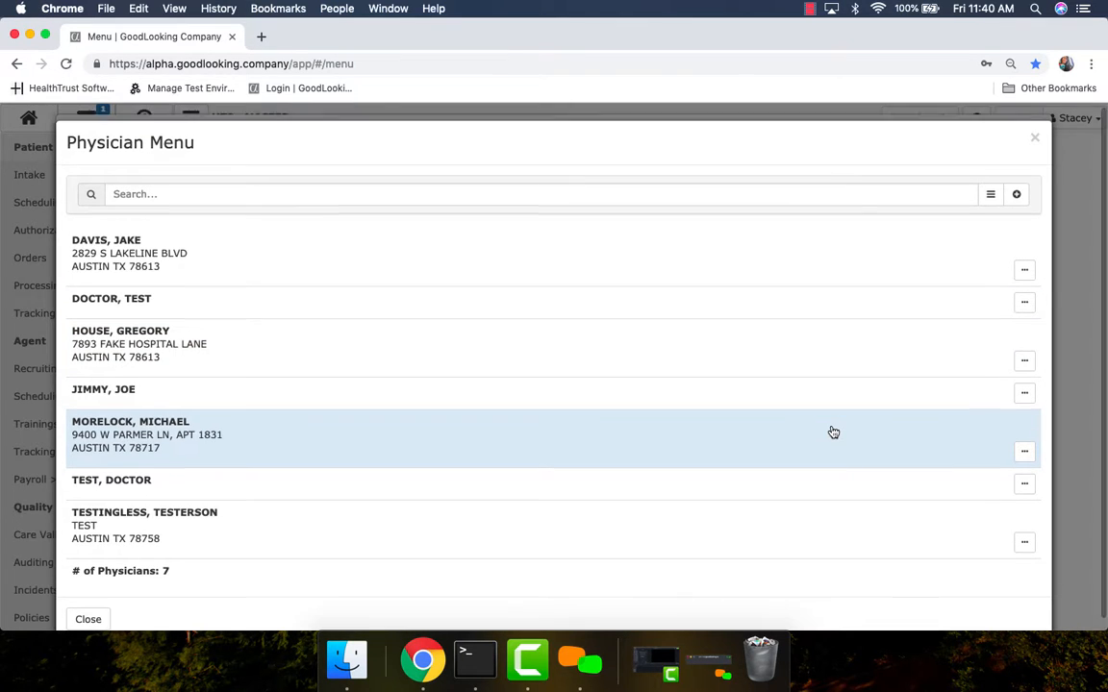
click(770, 260)
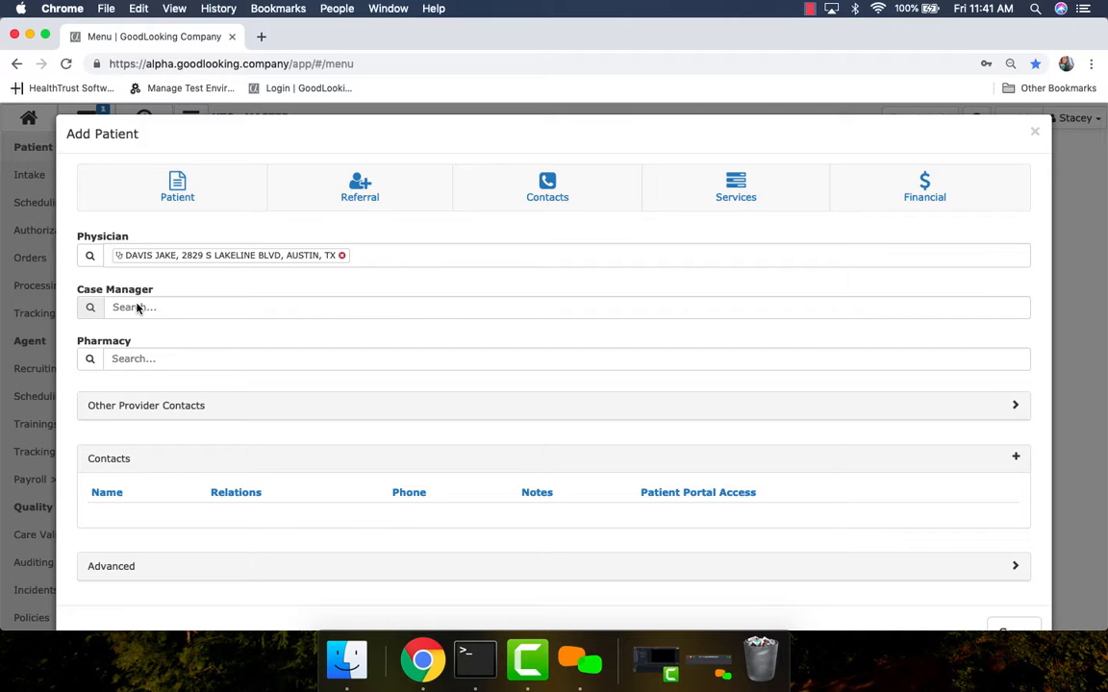
Review the Other Provider Contacts fields and the blank new-contact form, closing the form without adding a contact
scroll(134, 388, down, 2)
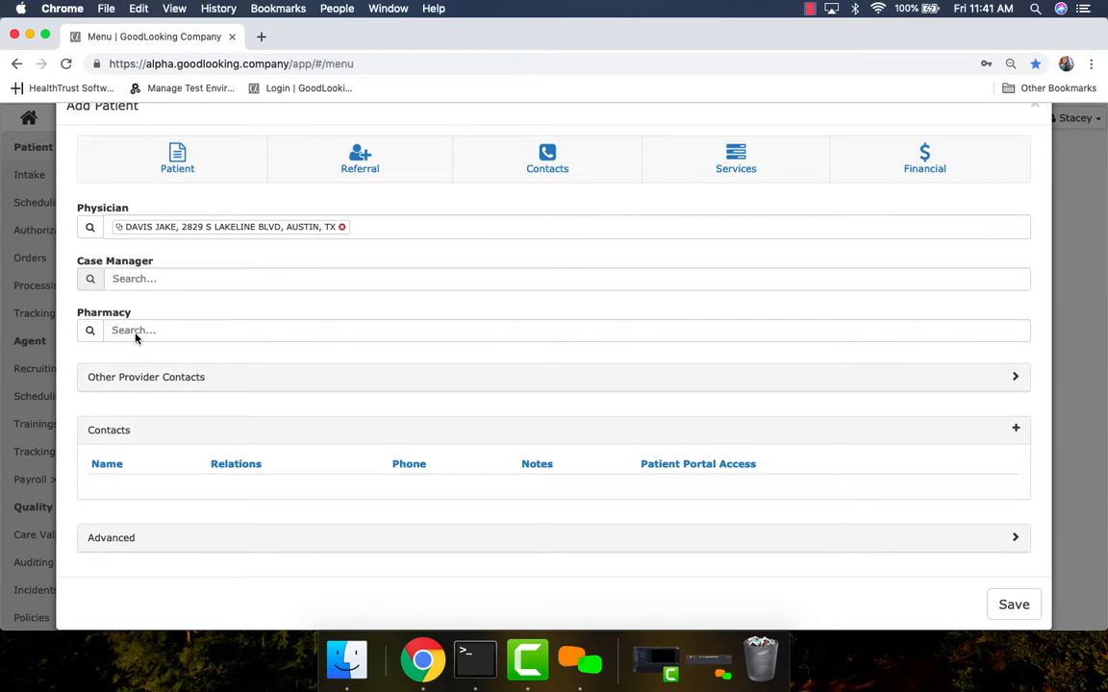
click(148, 378)
scroll(149, 379, down, 5)
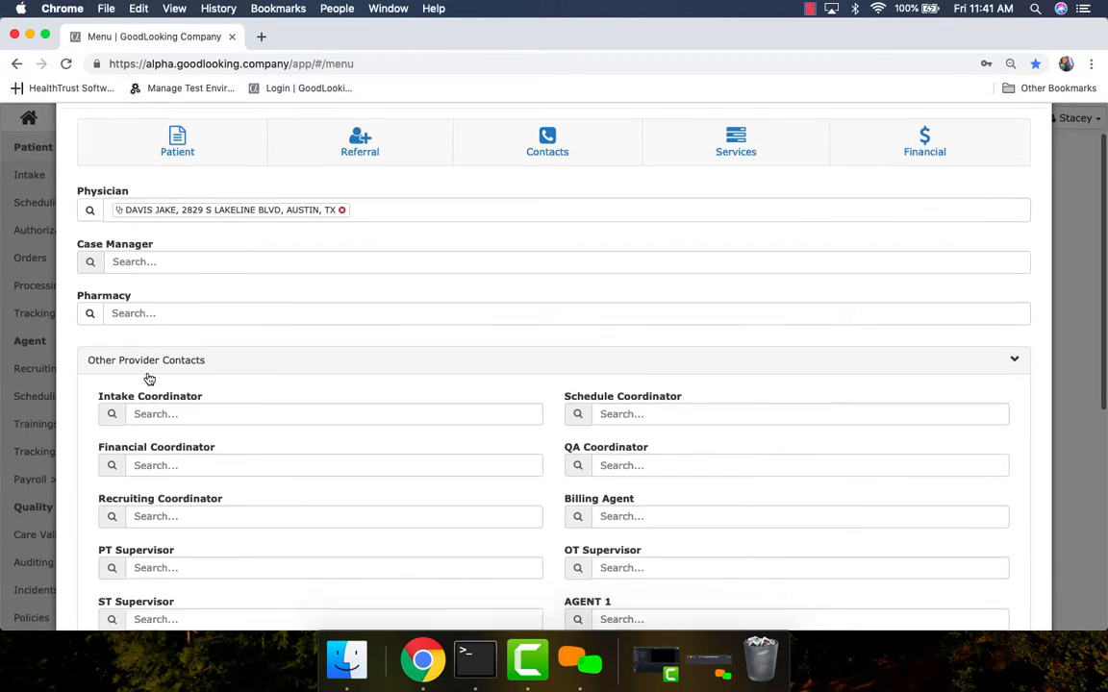
scroll(149, 379, down, 7)
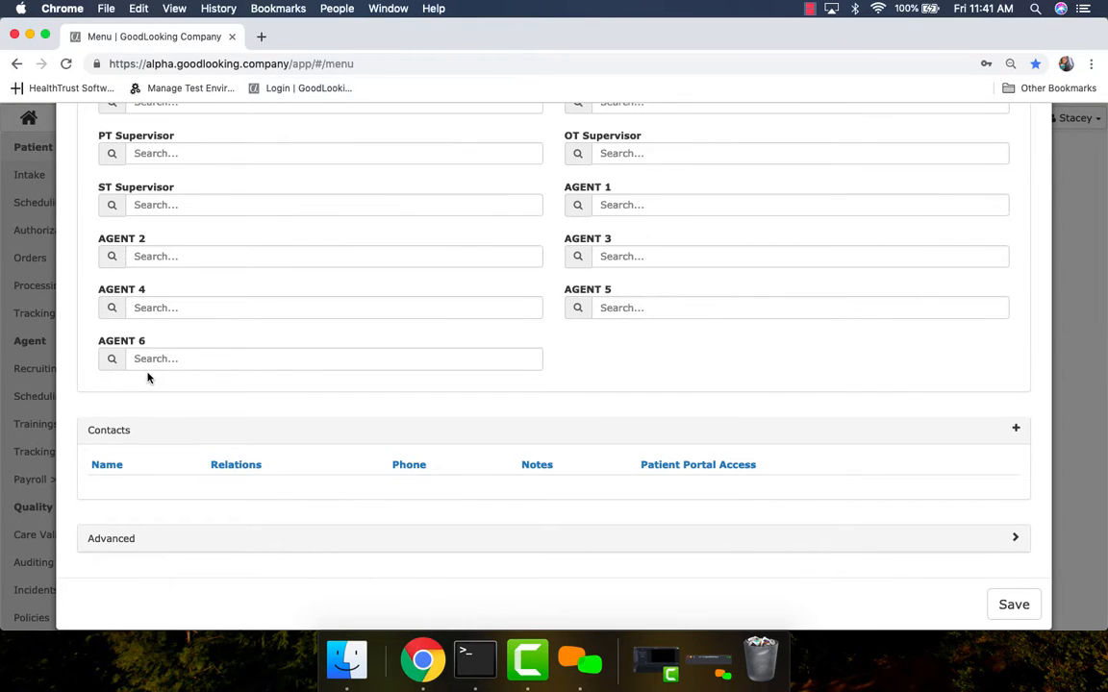
click(1016, 430)
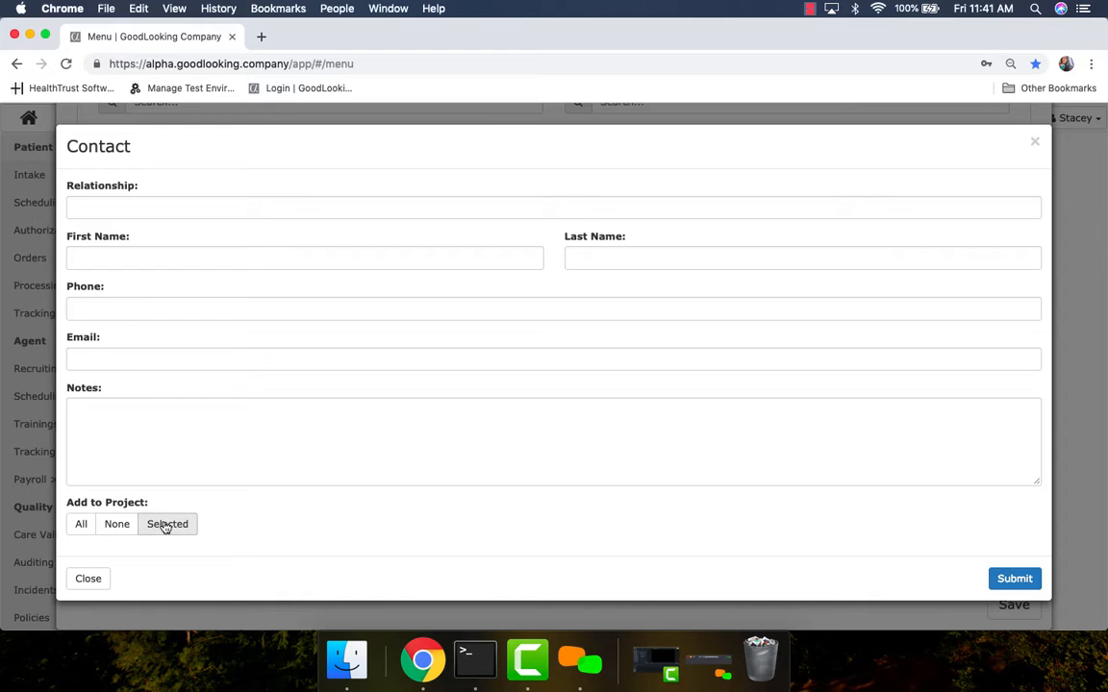
click(1036, 146)
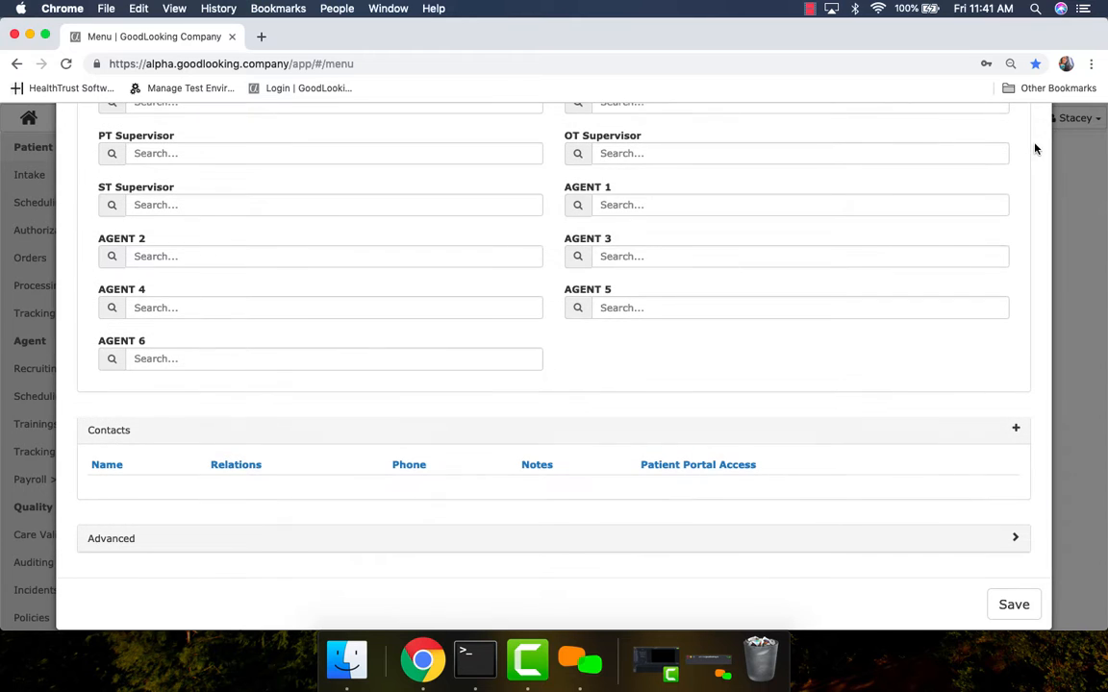
Reveal the advanced contact fields and select the first suggested agent as the patient's related agent
click(617, 547)
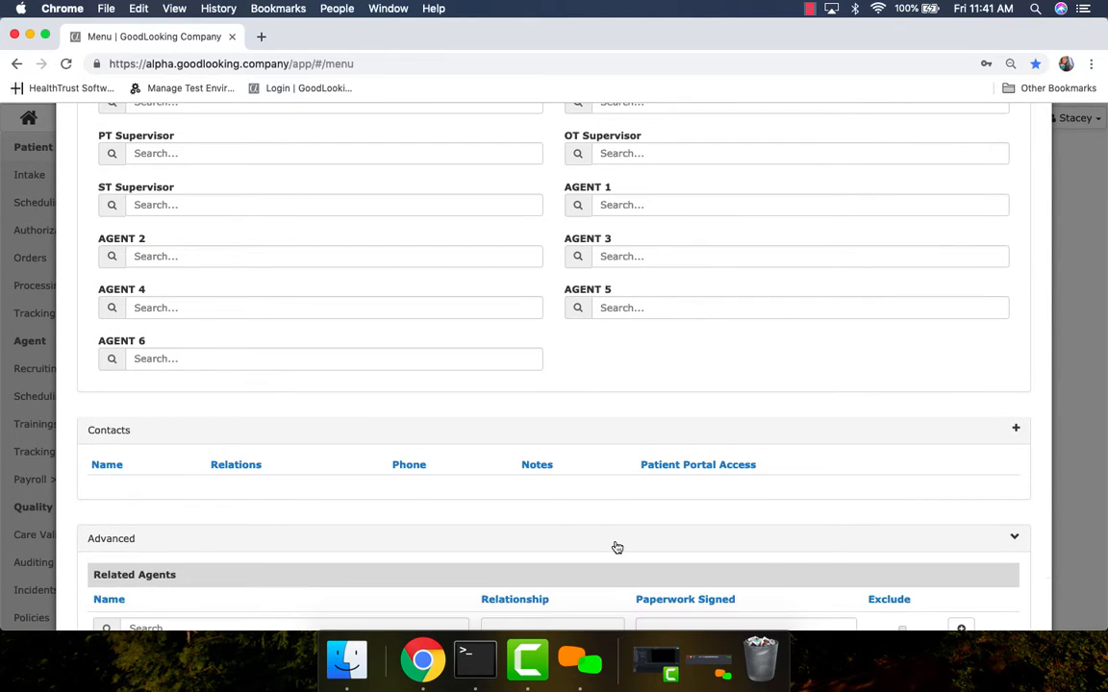
scroll(615, 547, down, 5)
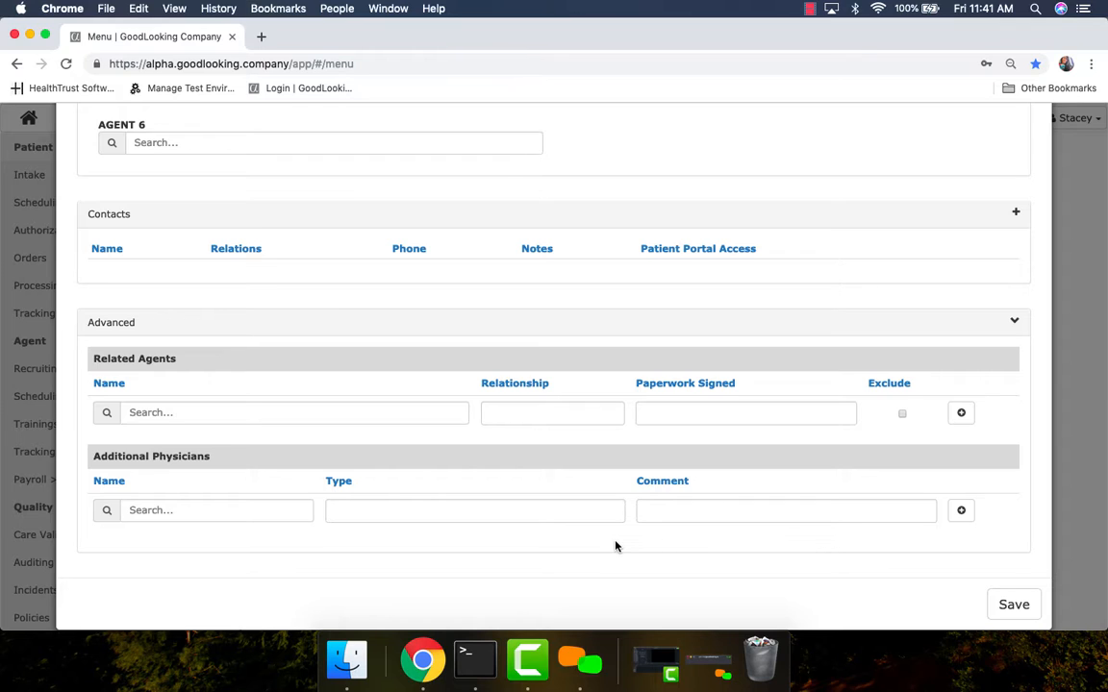
click(142, 417)
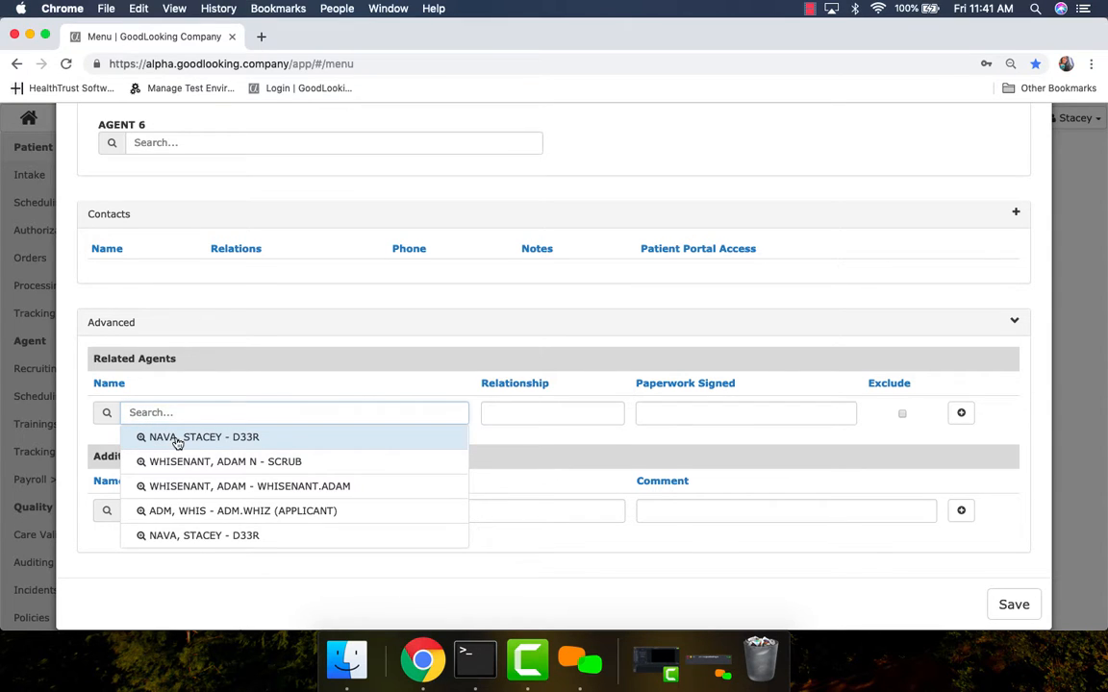
click(177, 438)
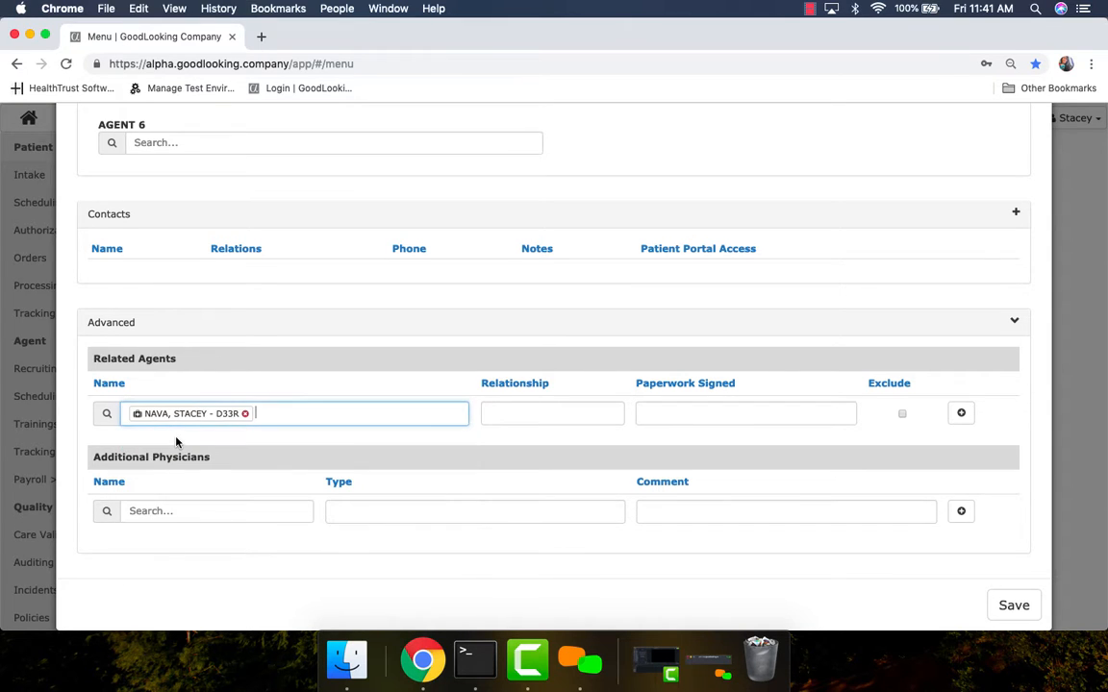
Mark the related agent as excluded, leaving the relationship and paperwork fields blank
click(532, 415)
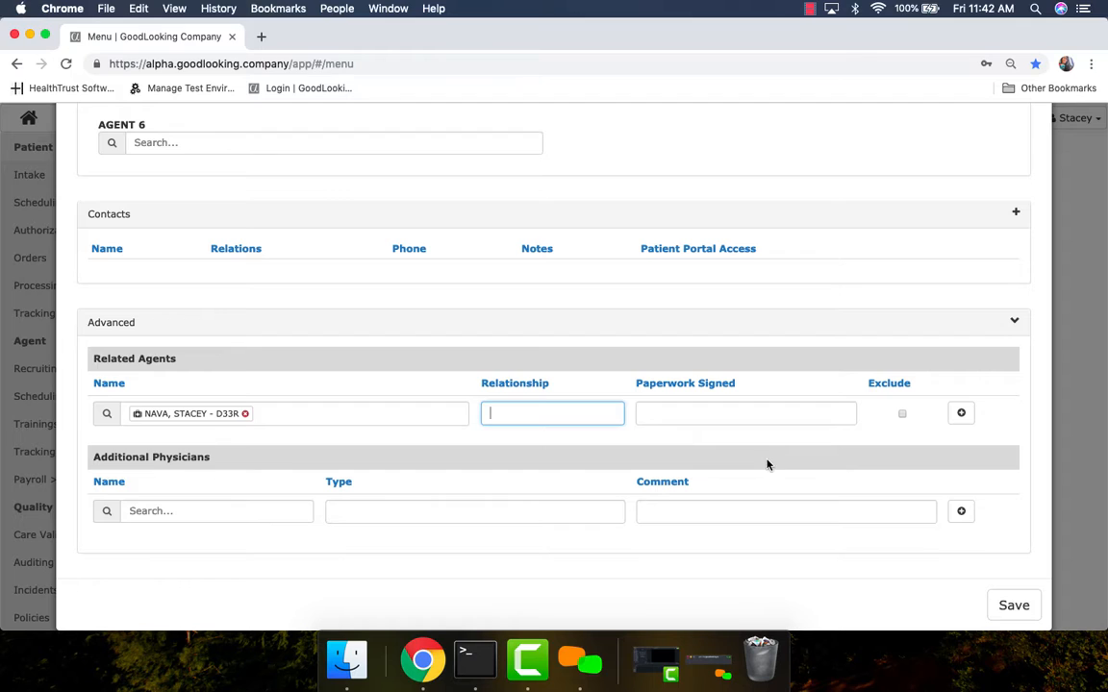
click(902, 416)
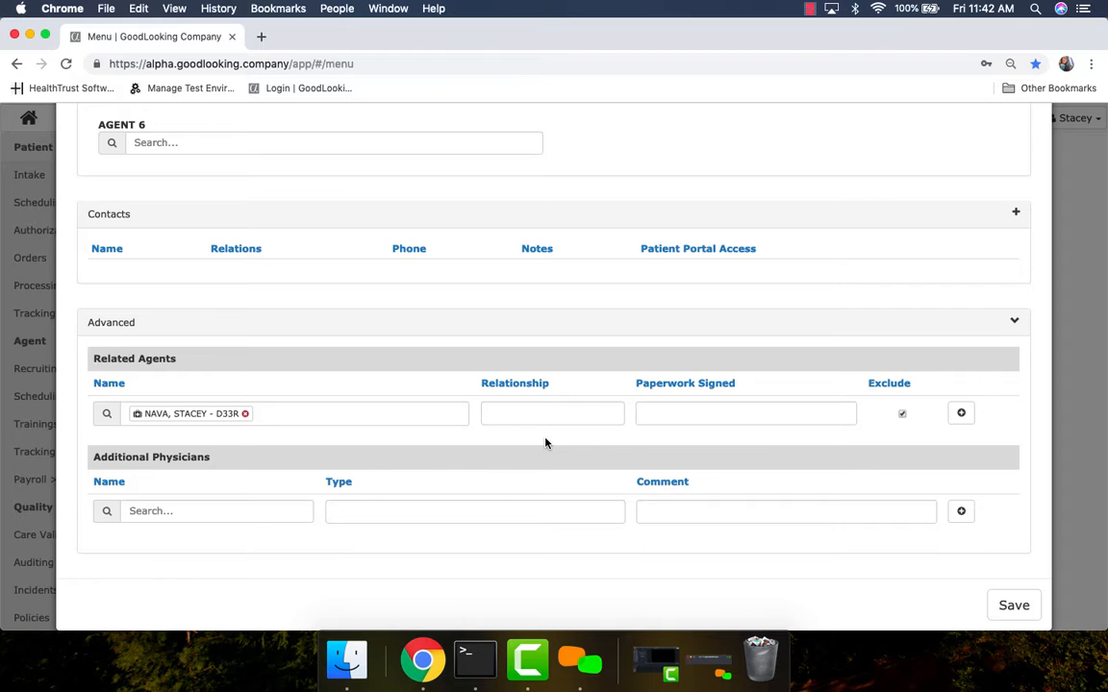
In the patient's services information, set Case Level to LEVEL 1, DNR Code to DO NOT RESUSCITATE and Triage to LEVEL 1
scroll(545, 442, up, 15)
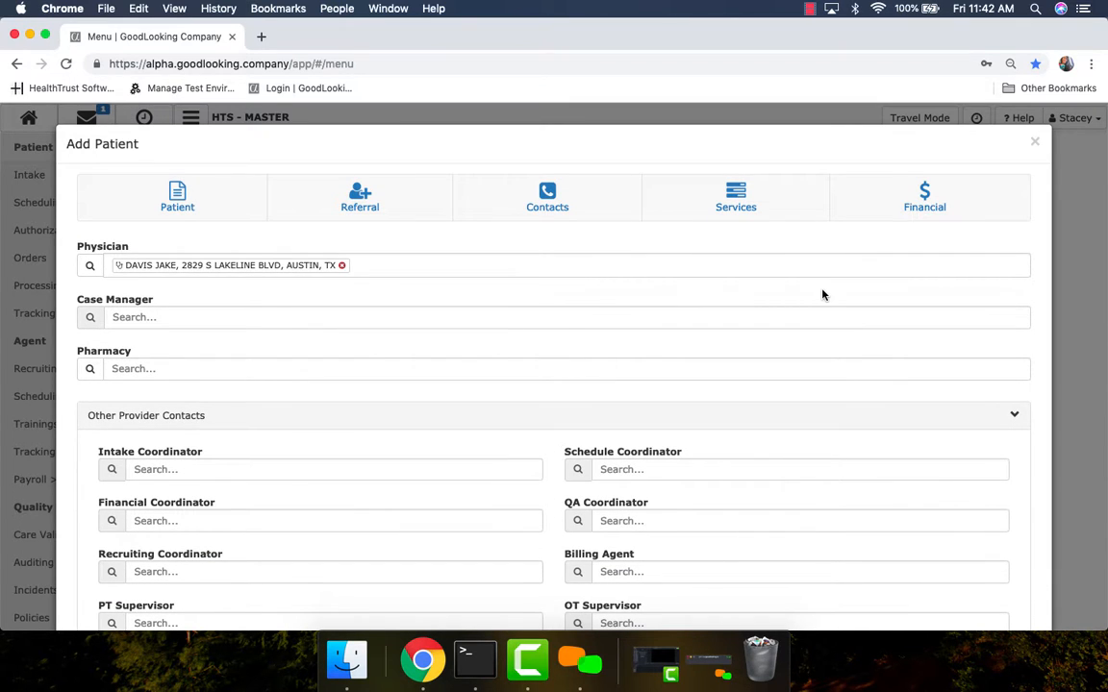
click(732, 208)
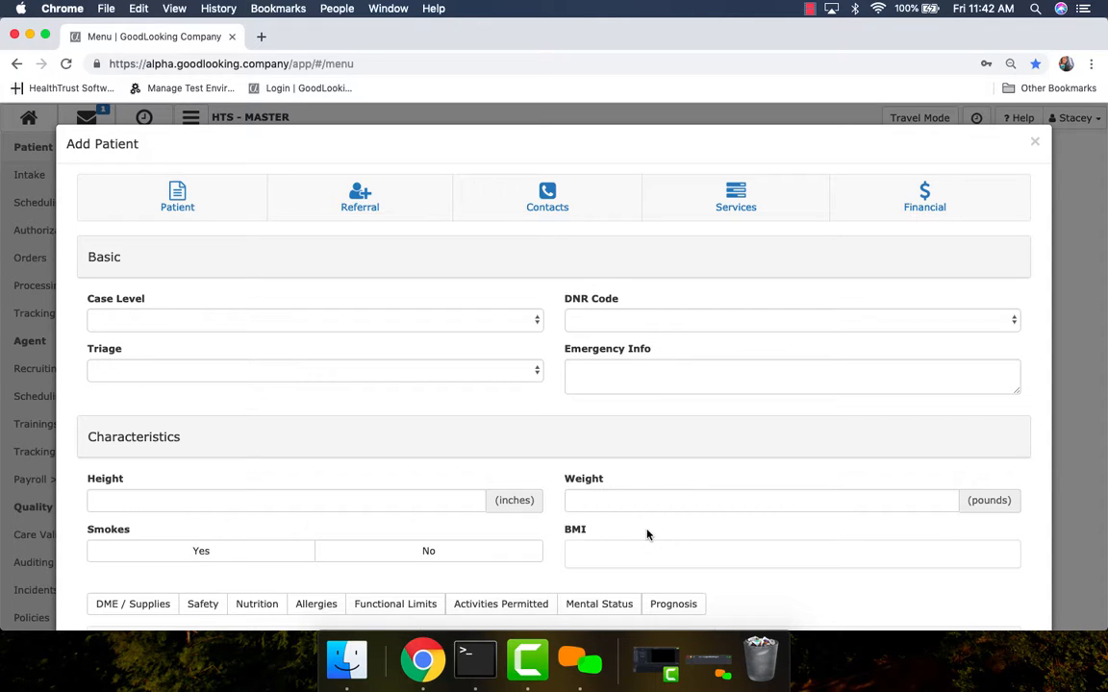
scroll(648, 531, down, 1)
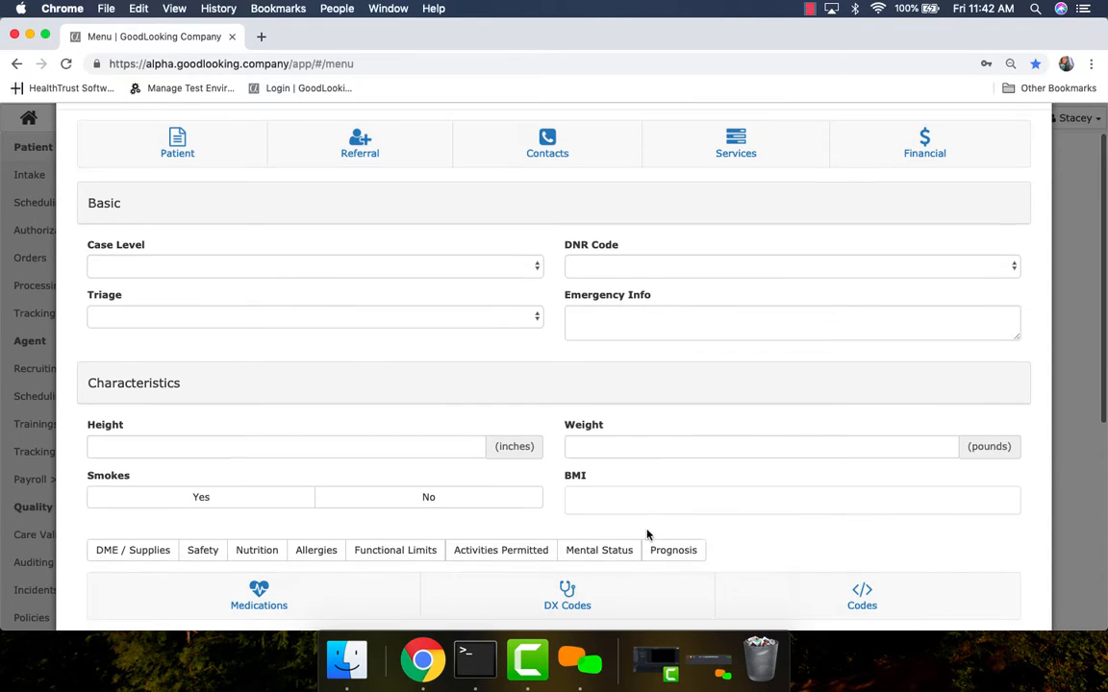
click(510, 271)
click(507, 280)
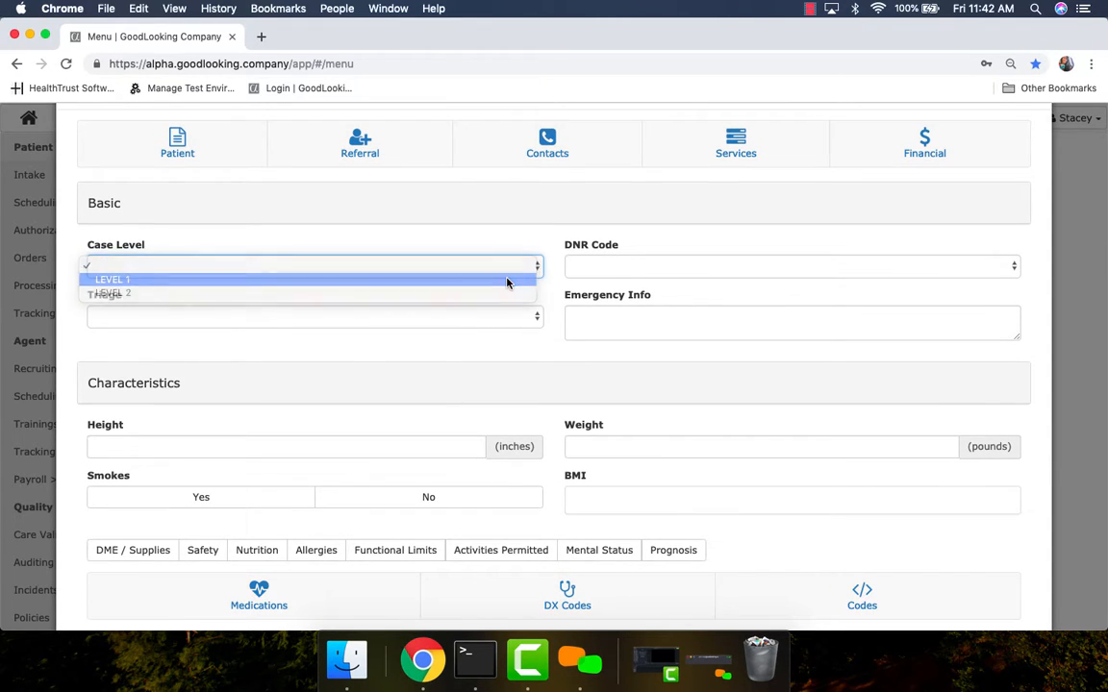
click(618, 269)
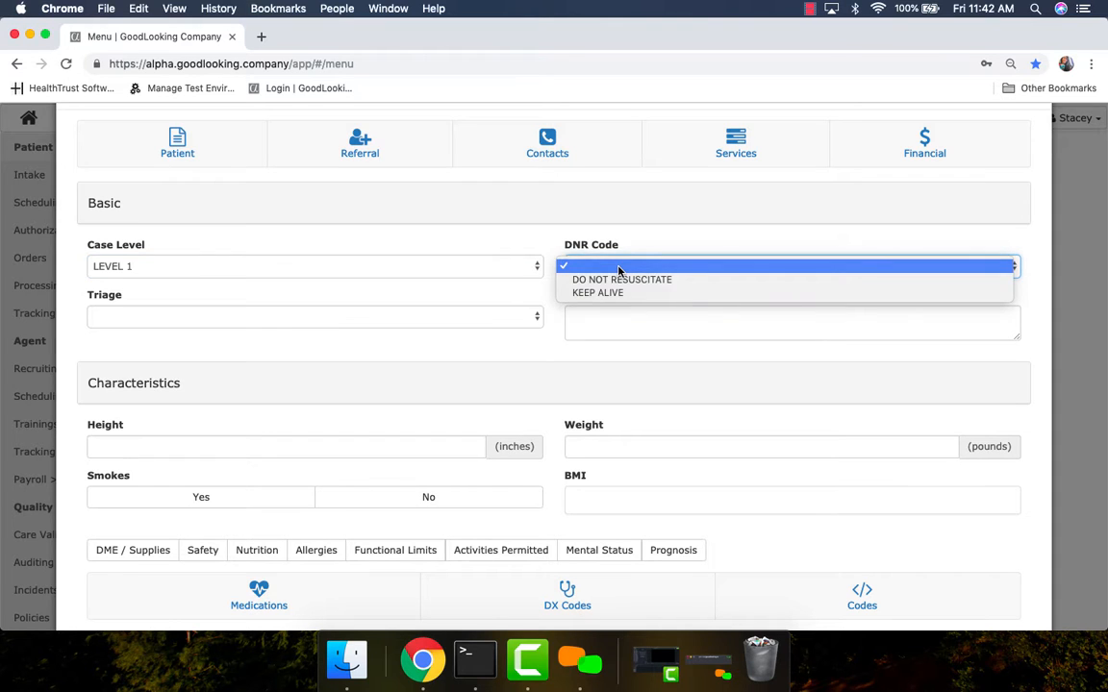
click(620, 282)
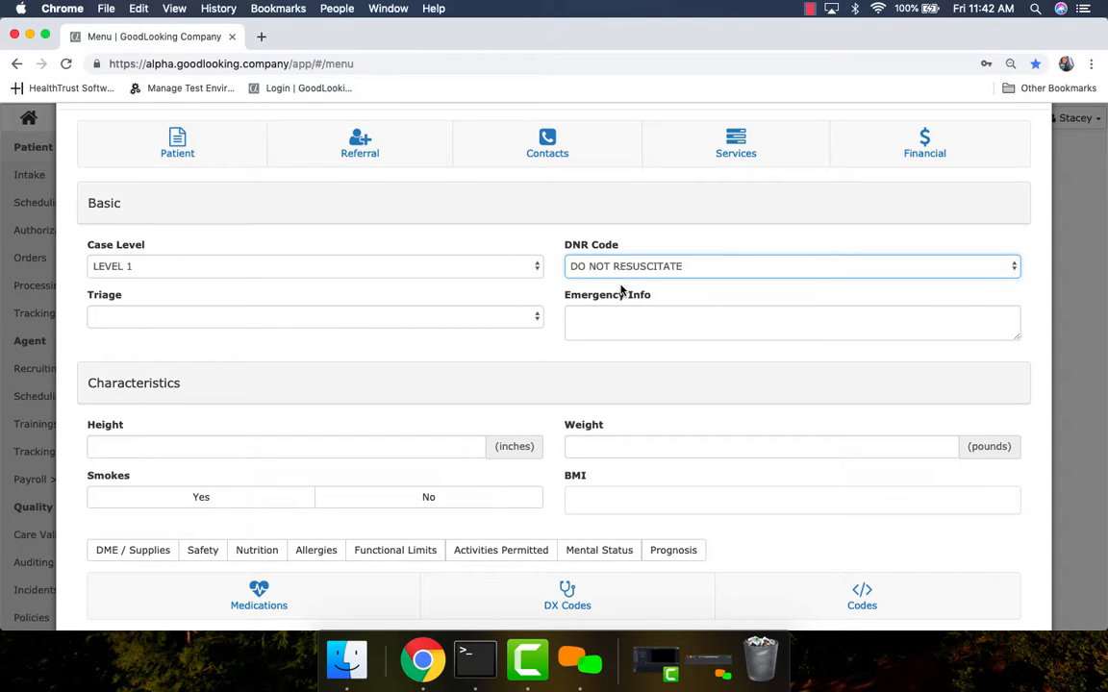
click(408, 323)
click(408, 330)
click(591, 310)
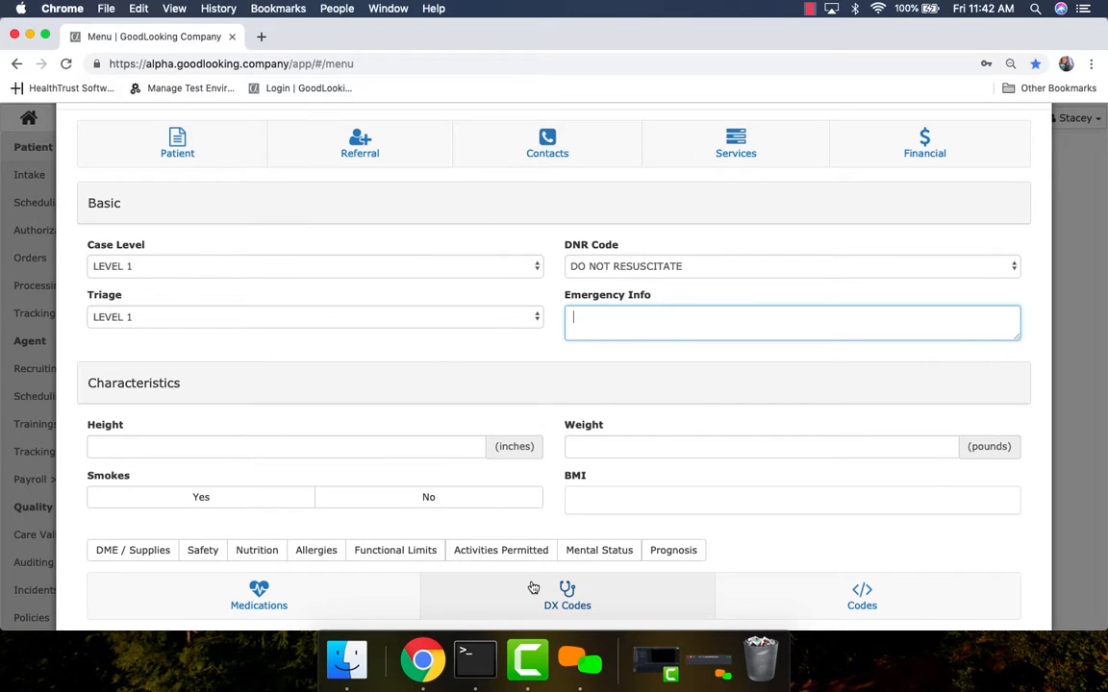
Examine the Characteristics fields and the DME / Supplies, Safety, Nutrition, Allergies and Functional Limits entry areas without entering details
scroll(533, 587, down, 2)
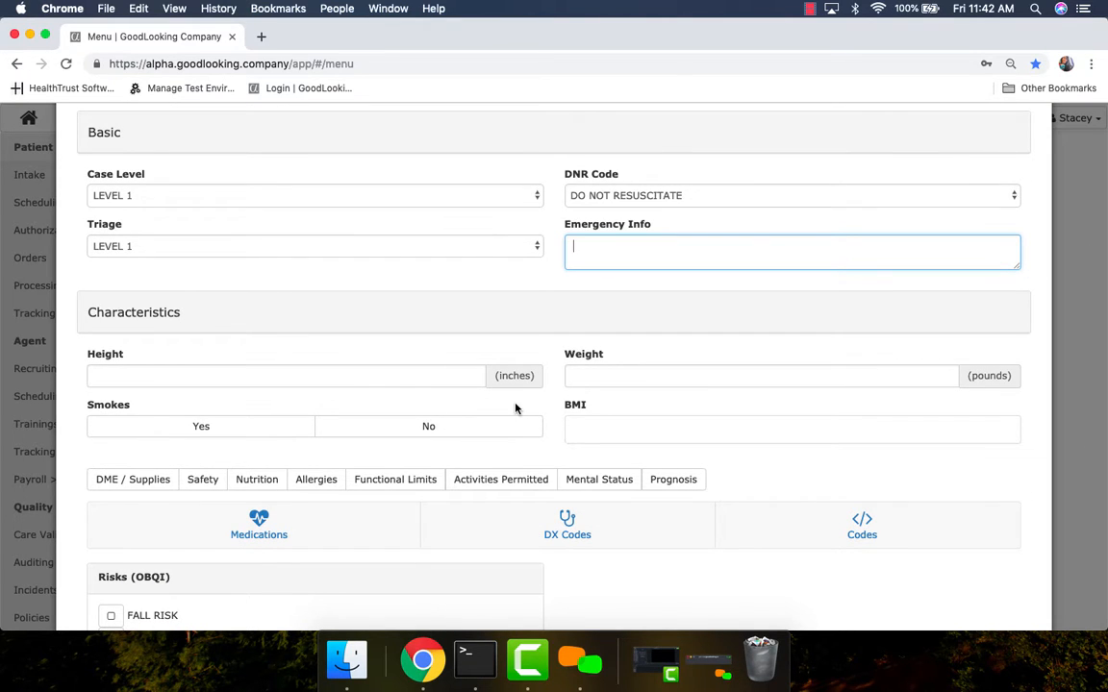
scroll(517, 407, down, 2)
scroll(516, 408, down, 2)
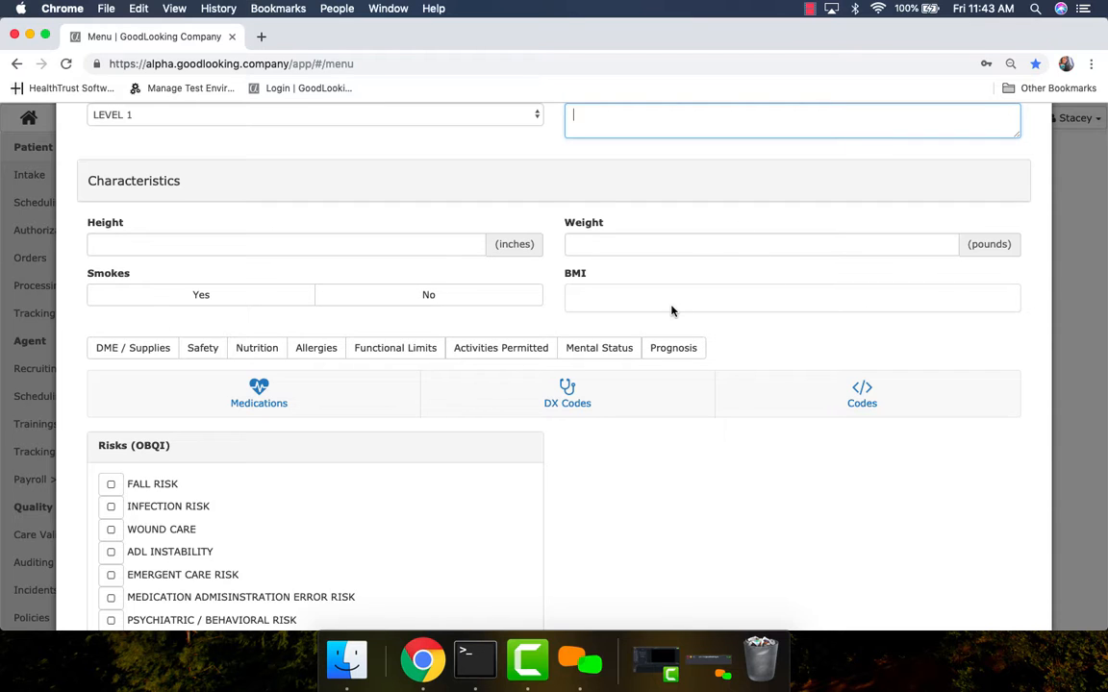
scroll(517, 478, down, 1)
scroll(517, 478, down, 3)
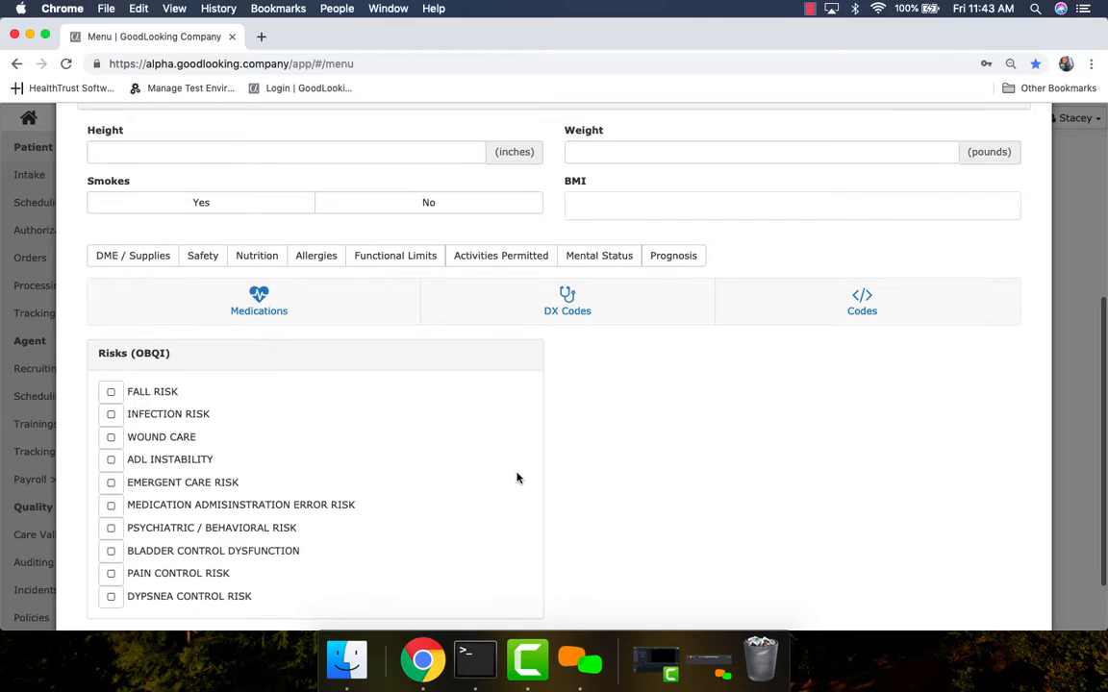
scroll(516, 478, down, 1)
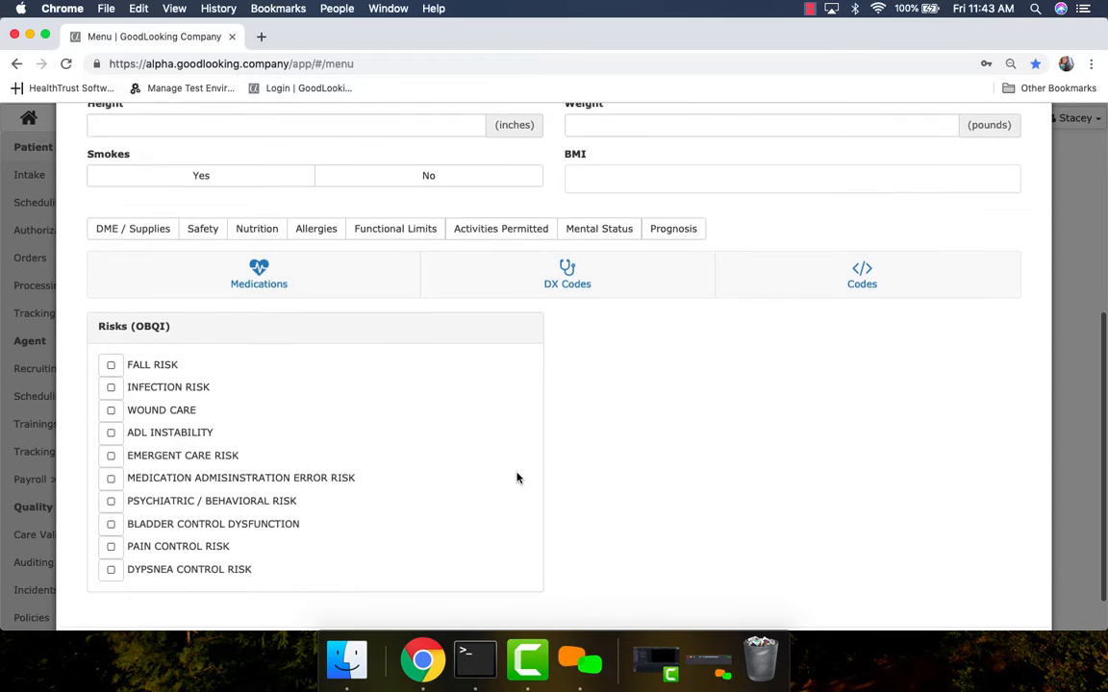
click(132, 231)
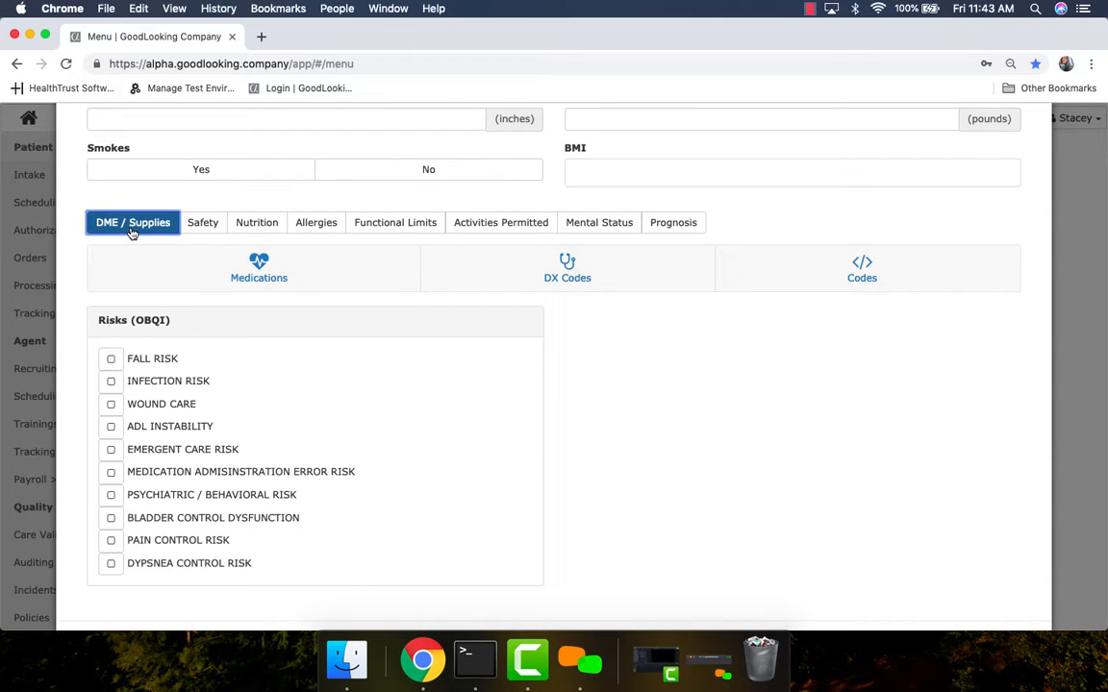
click(200, 230)
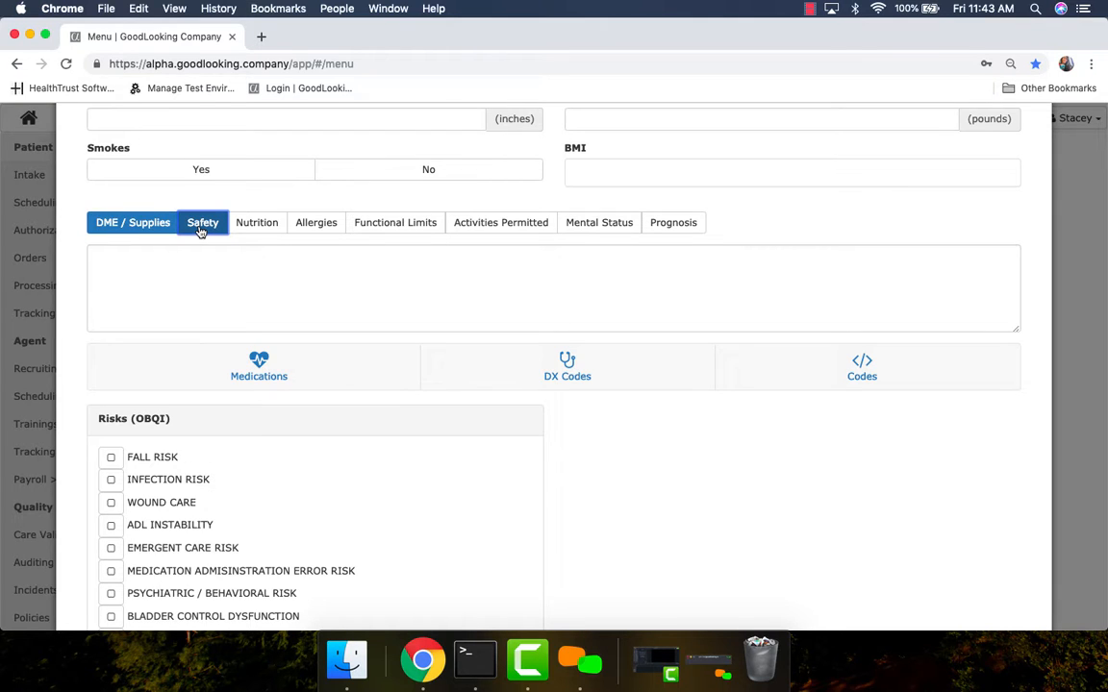
click(256, 227)
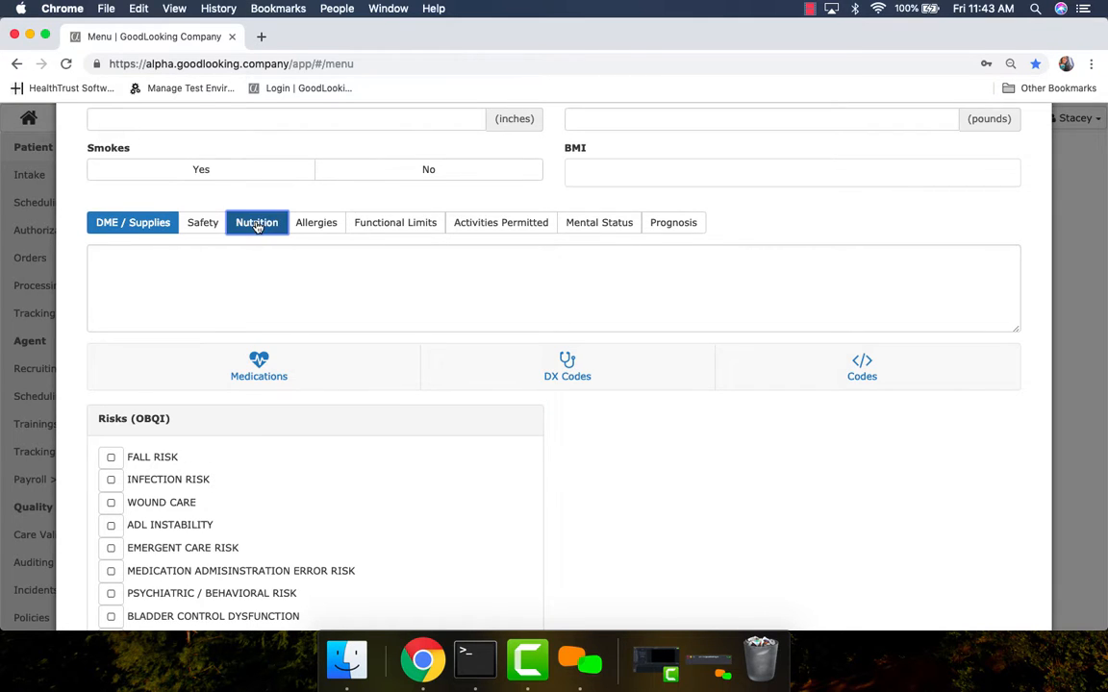
click(308, 230)
click(417, 231)
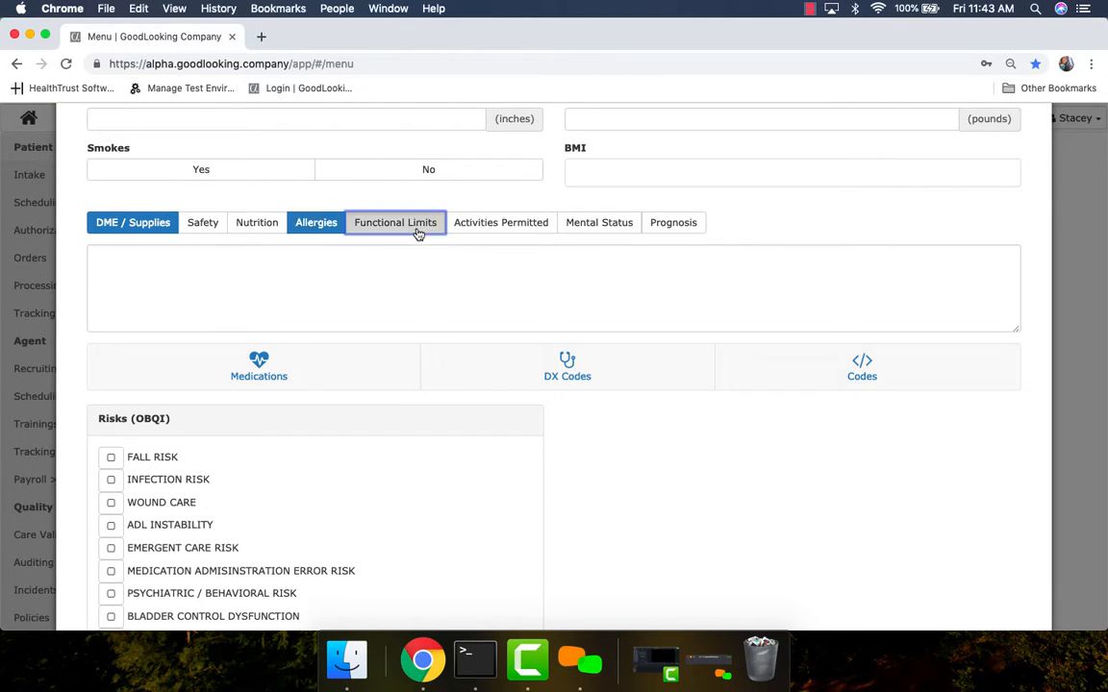
click(135, 228)
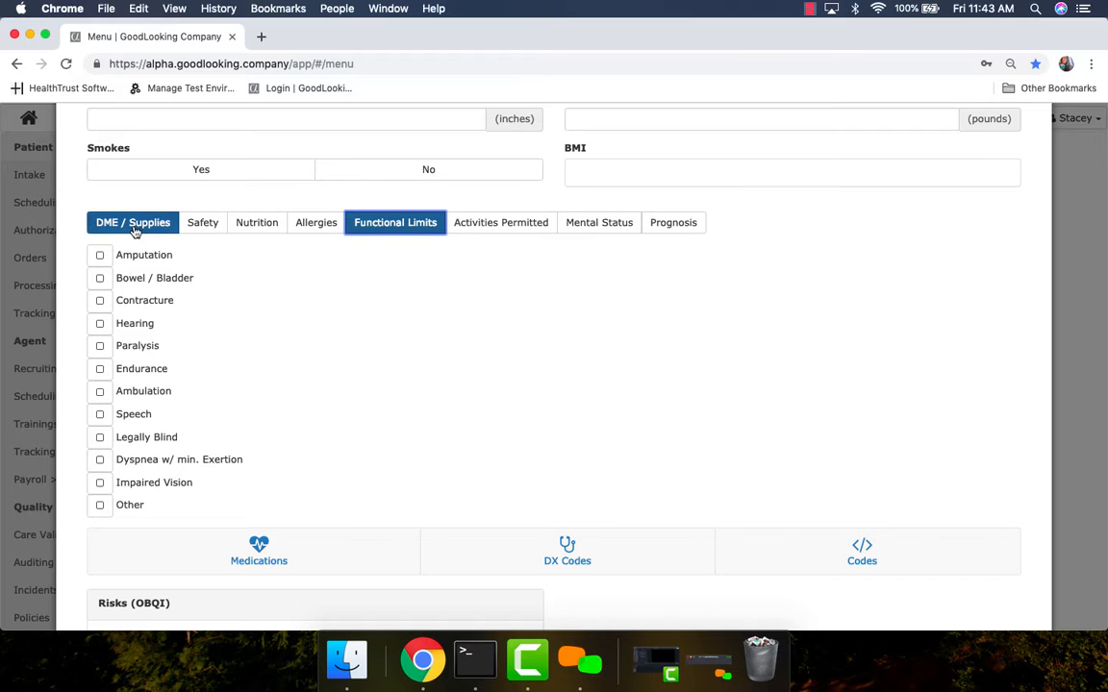
Review the functional limits and risks lists, then view the Medications and Diagnosis forms, closing both without adding anything
scroll(603, 497, down, 5)
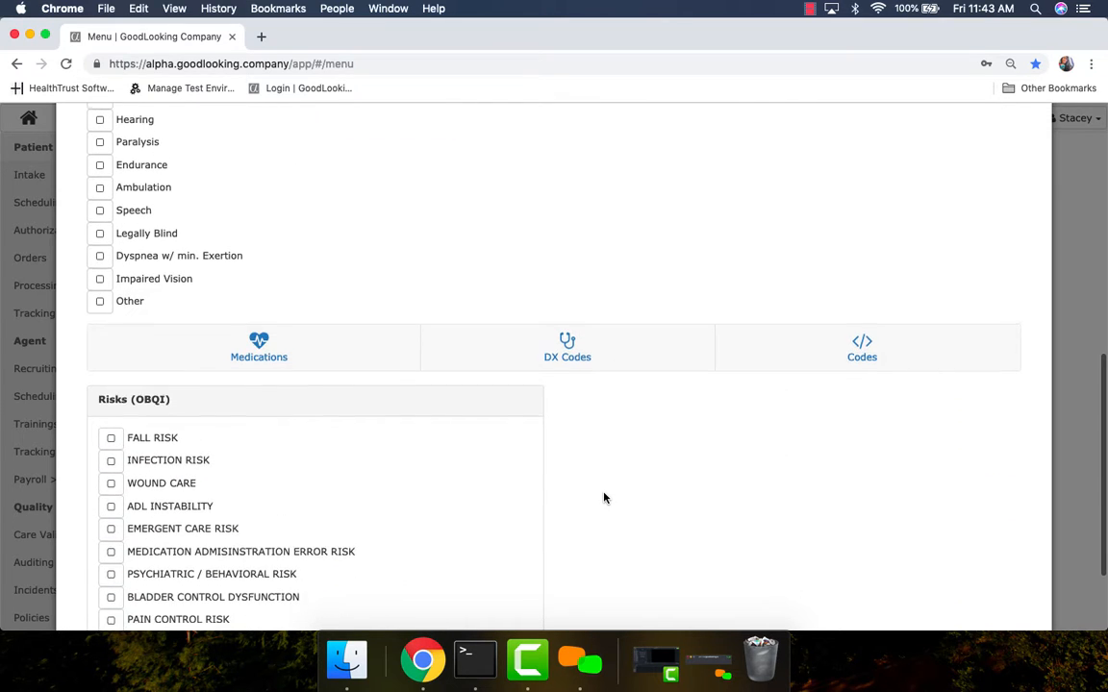
scroll(604, 497, down, 2)
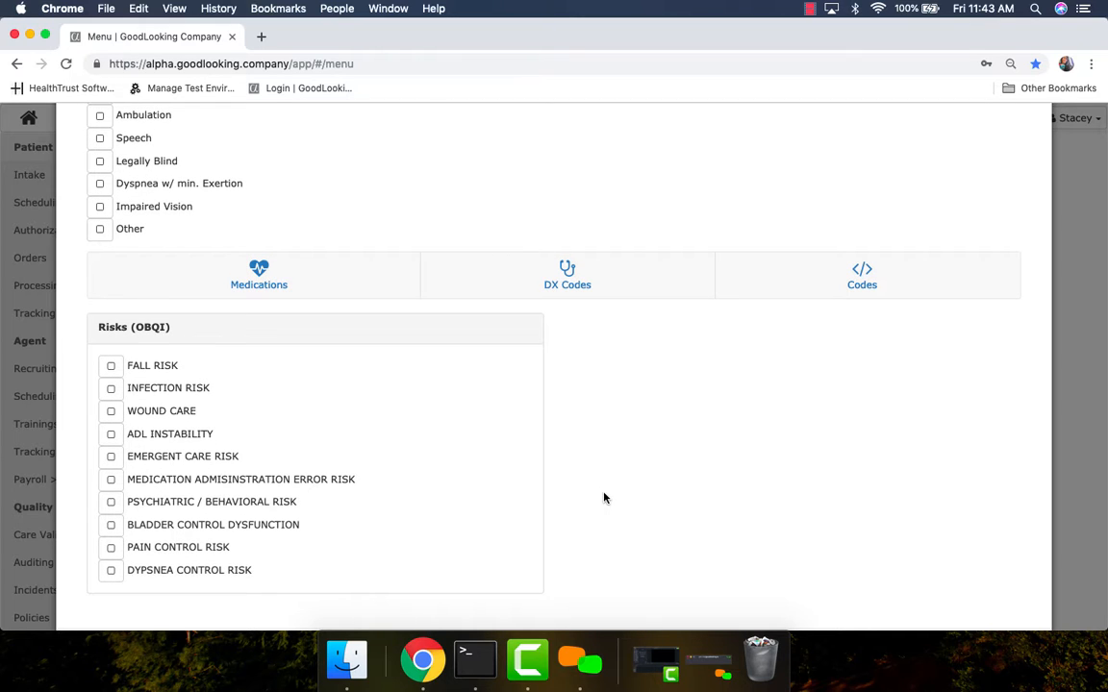
scroll(685, 157, up, 5)
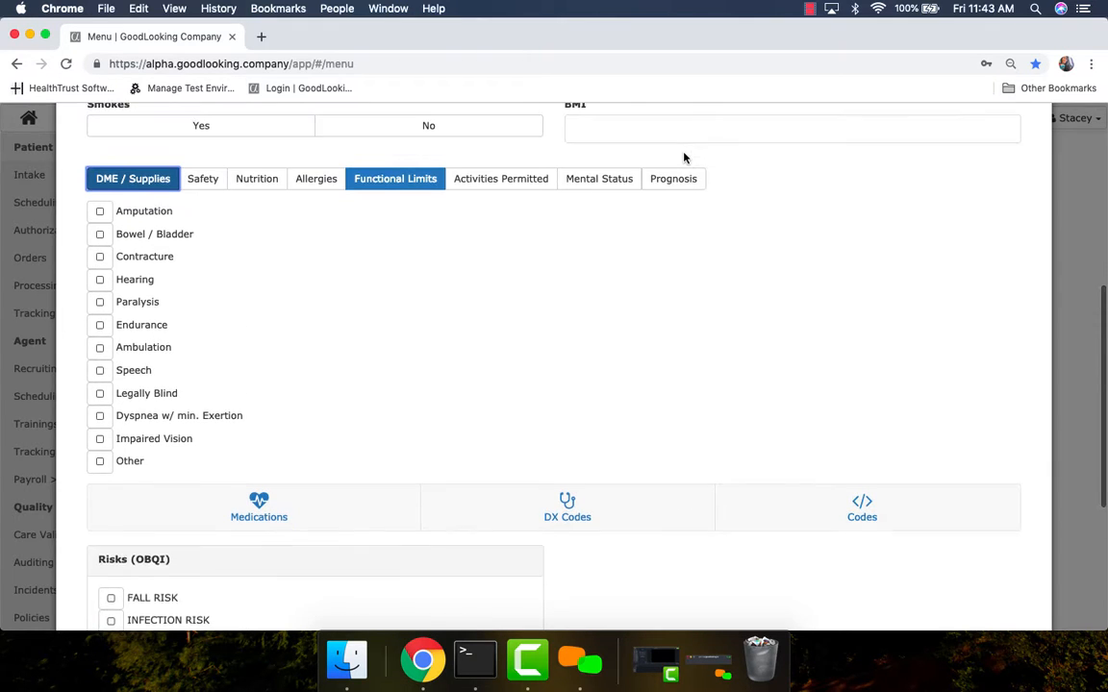
scroll(687, 285, down, 2)
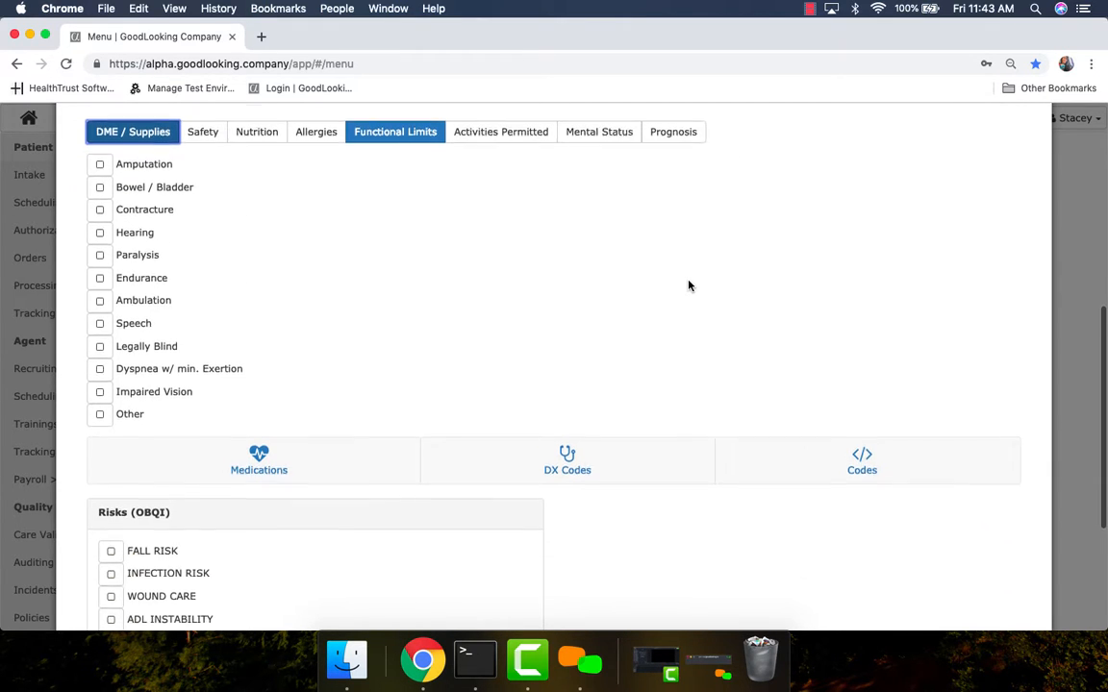
scroll(688, 286, down, 5)
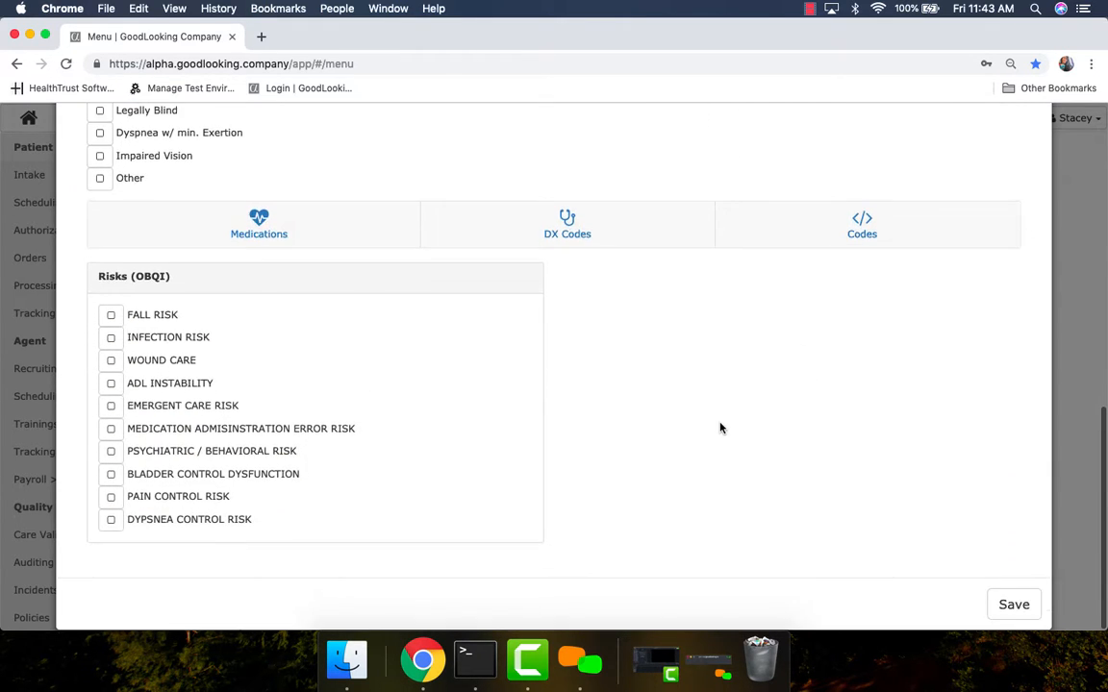
click(235, 231)
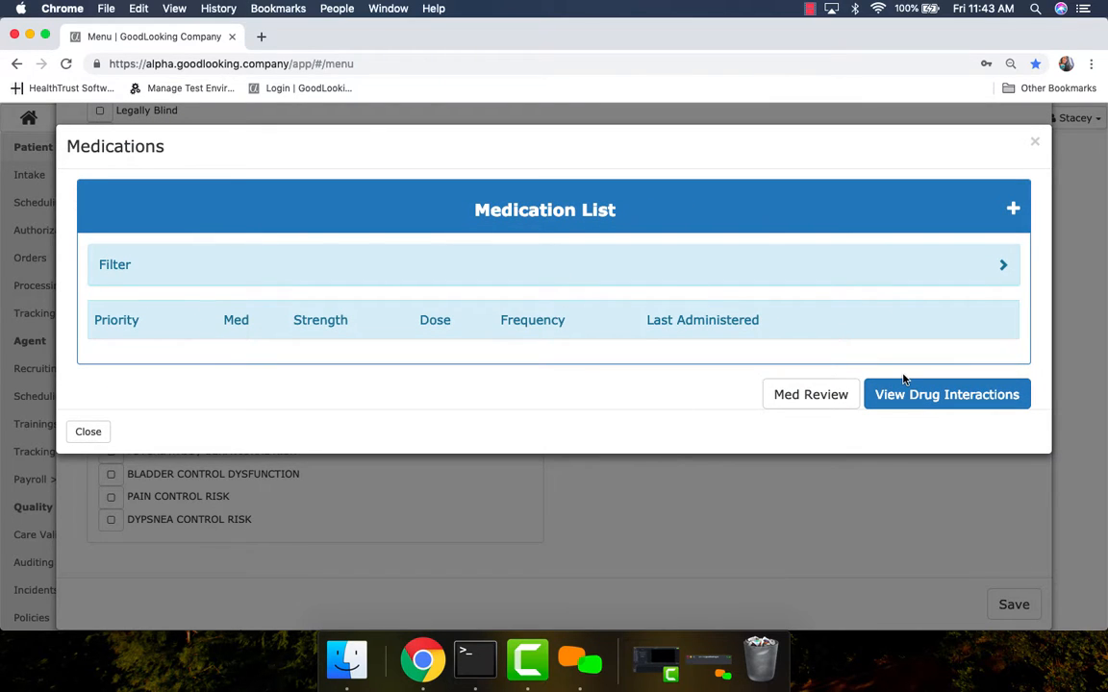
click(1037, 144)
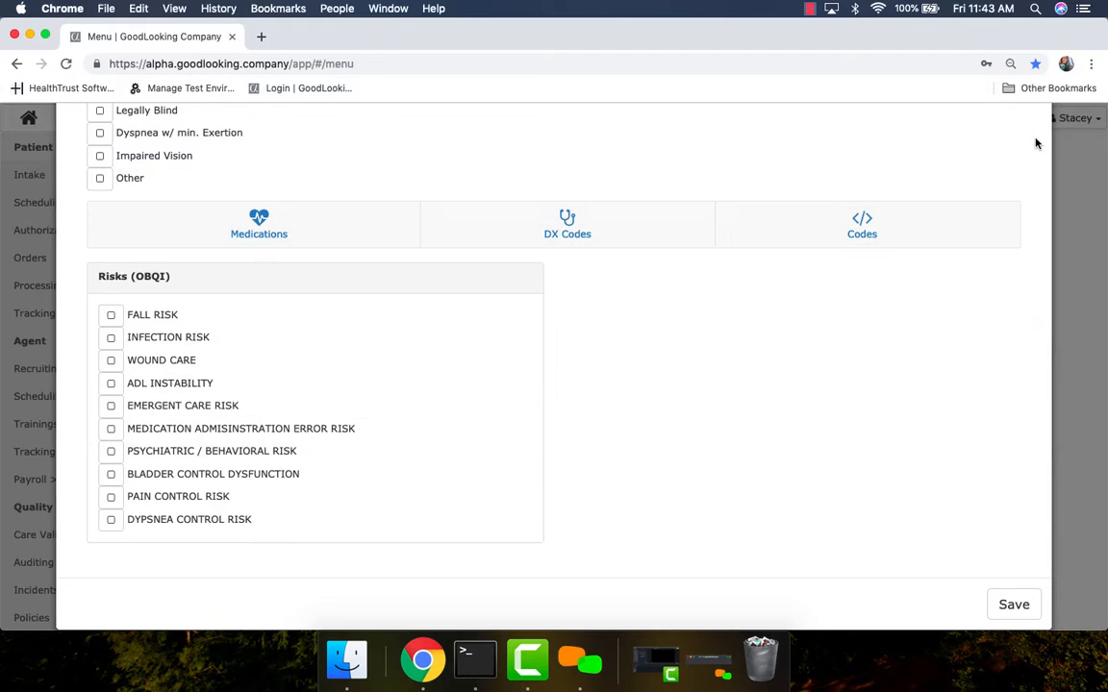
click(555, 234)
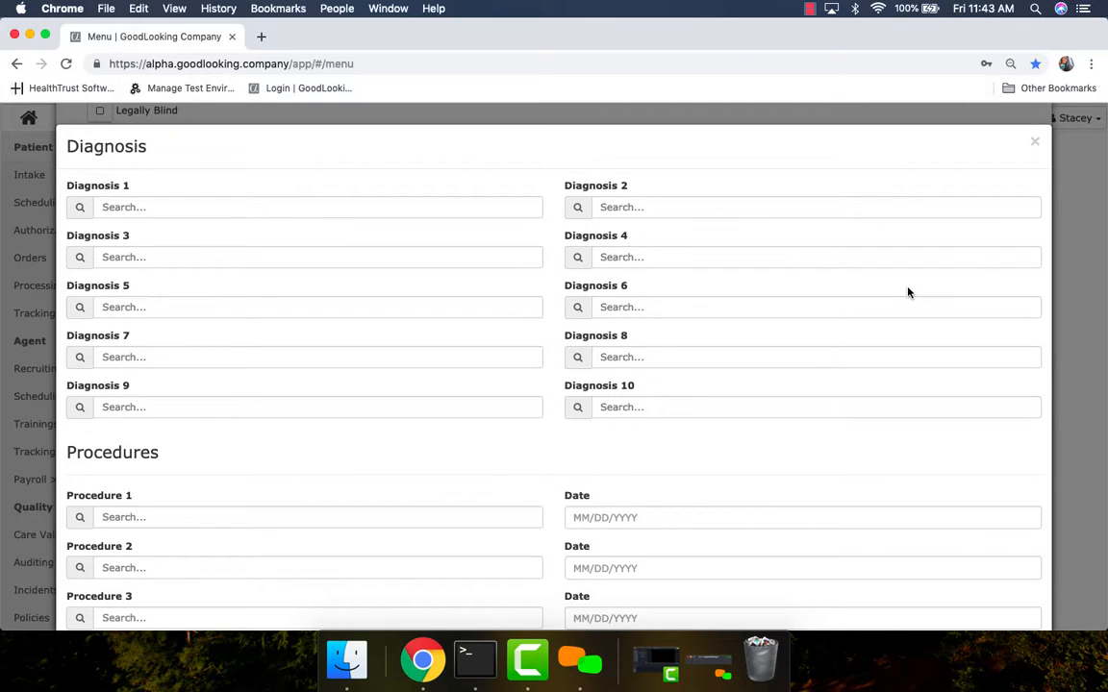
click(1037, 144)
Examine the new code form with the Value Code type and its available codes, closing it and the Codes list without submitting
click(860, 229)
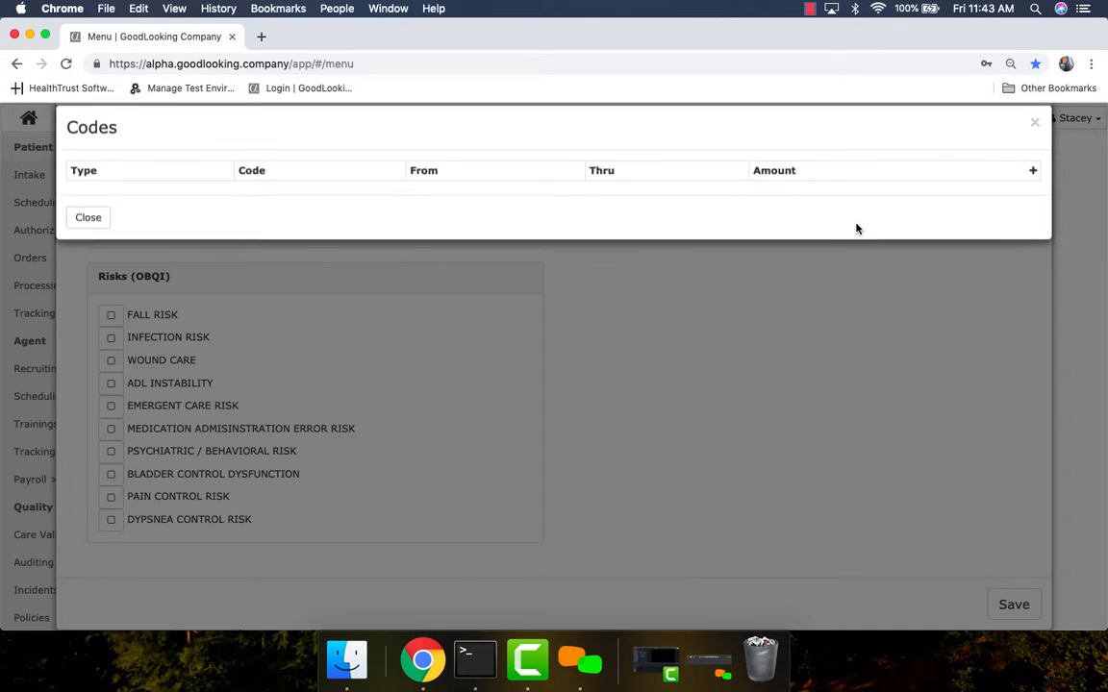
click(1033, 190)
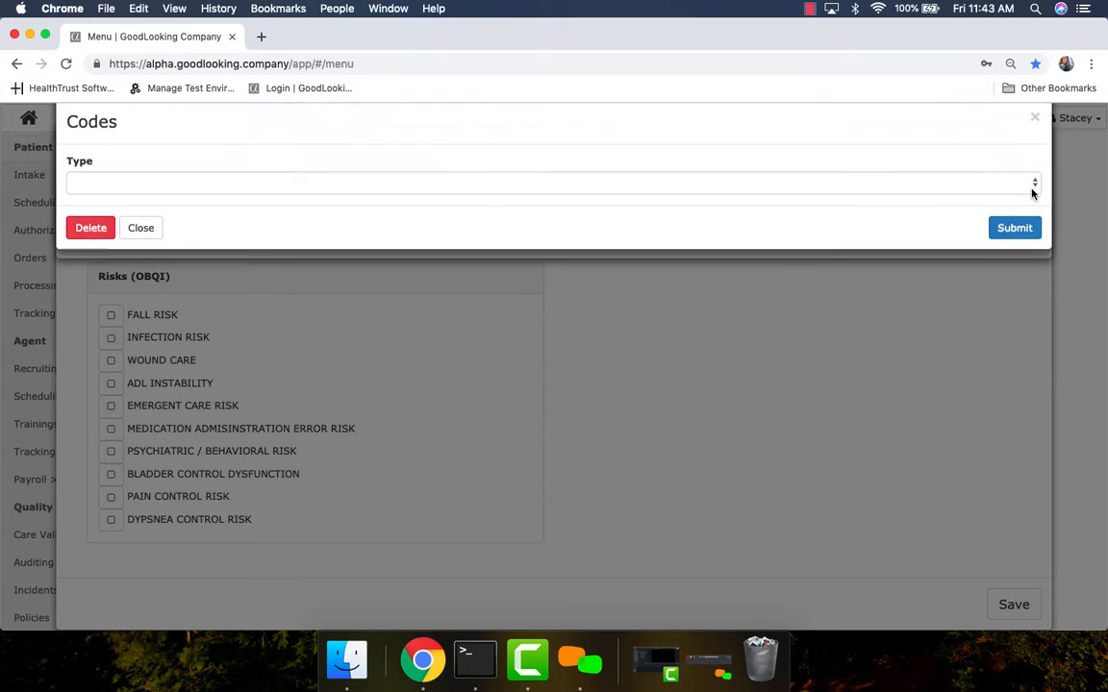
click(549, 207)
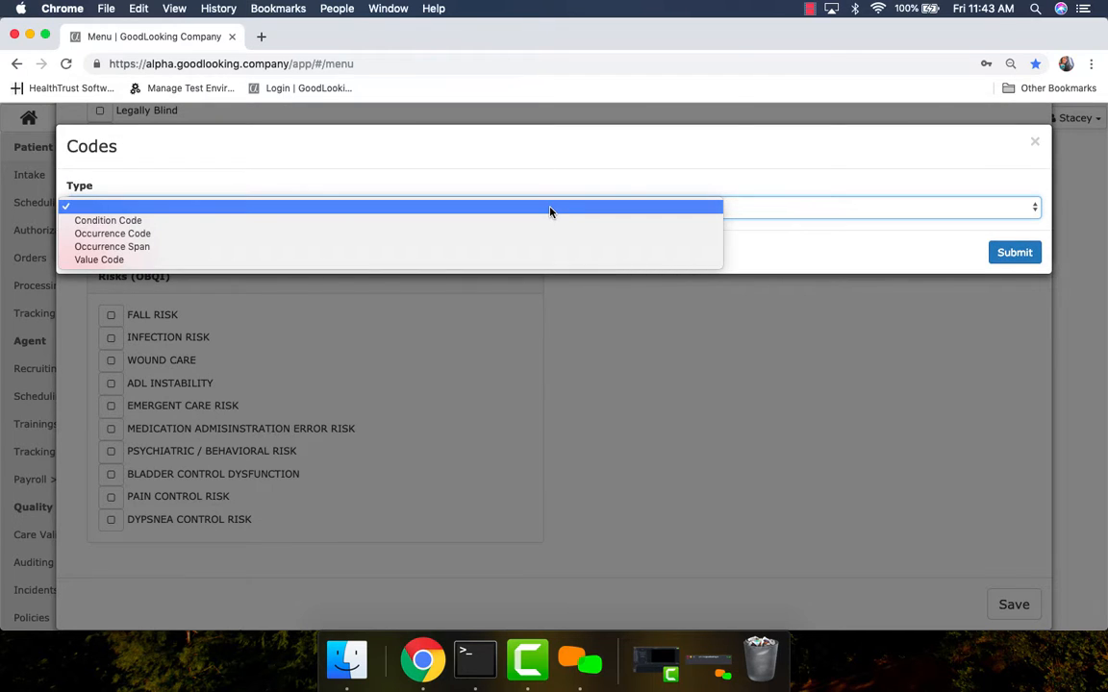
click(534, 259)
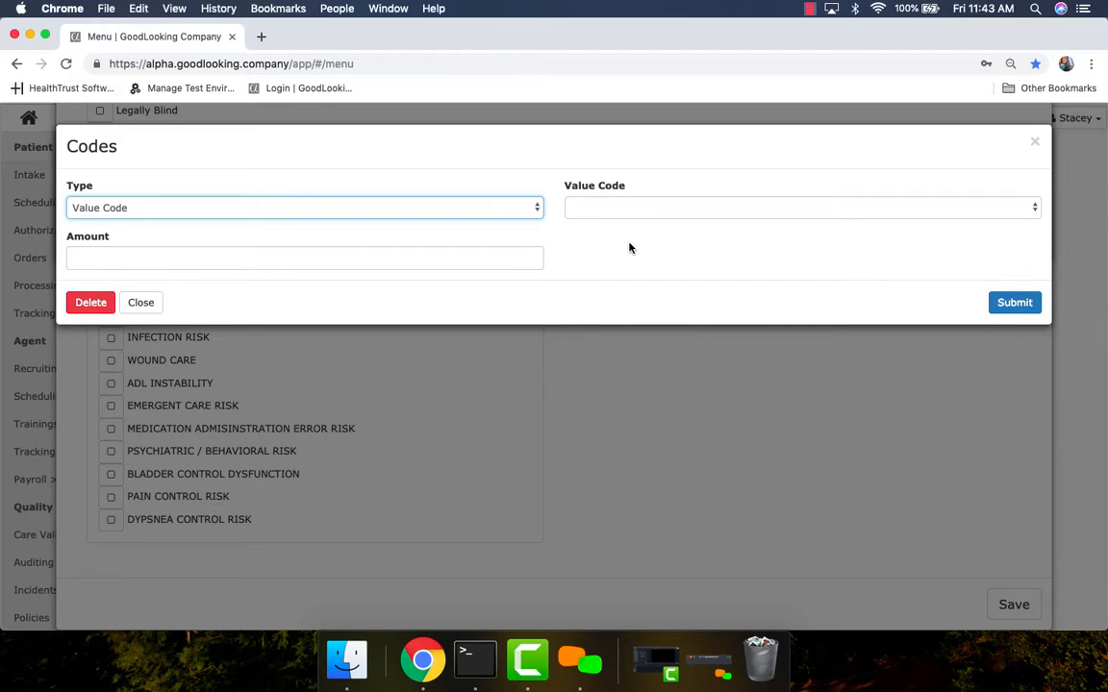
click(707, 215)
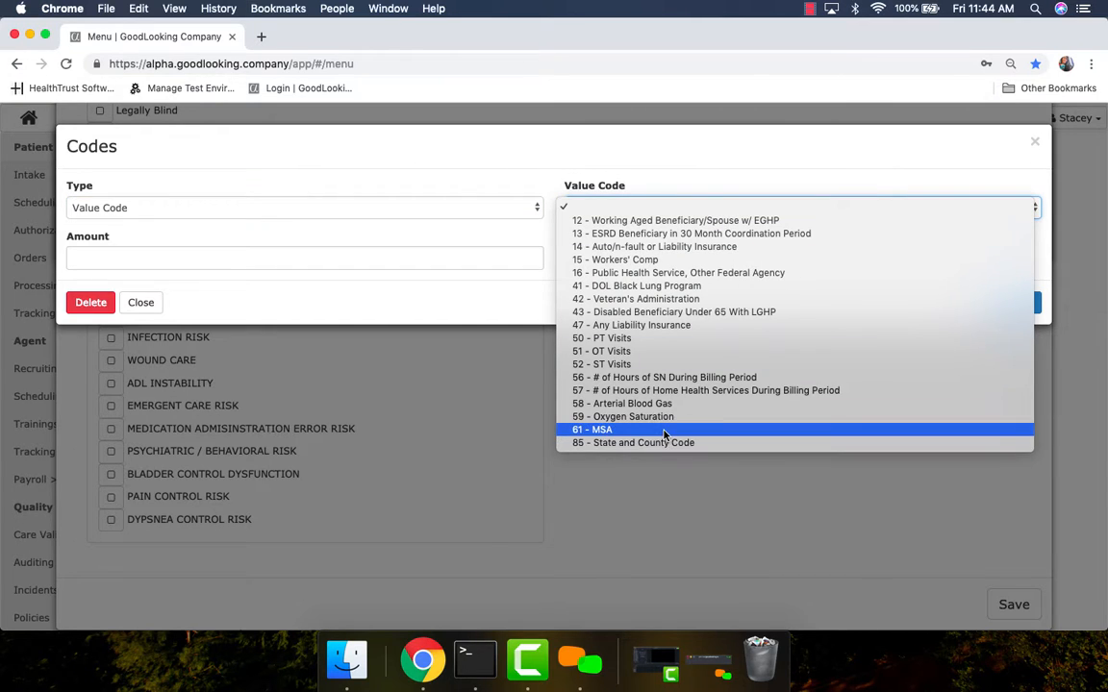
click(846, 144)
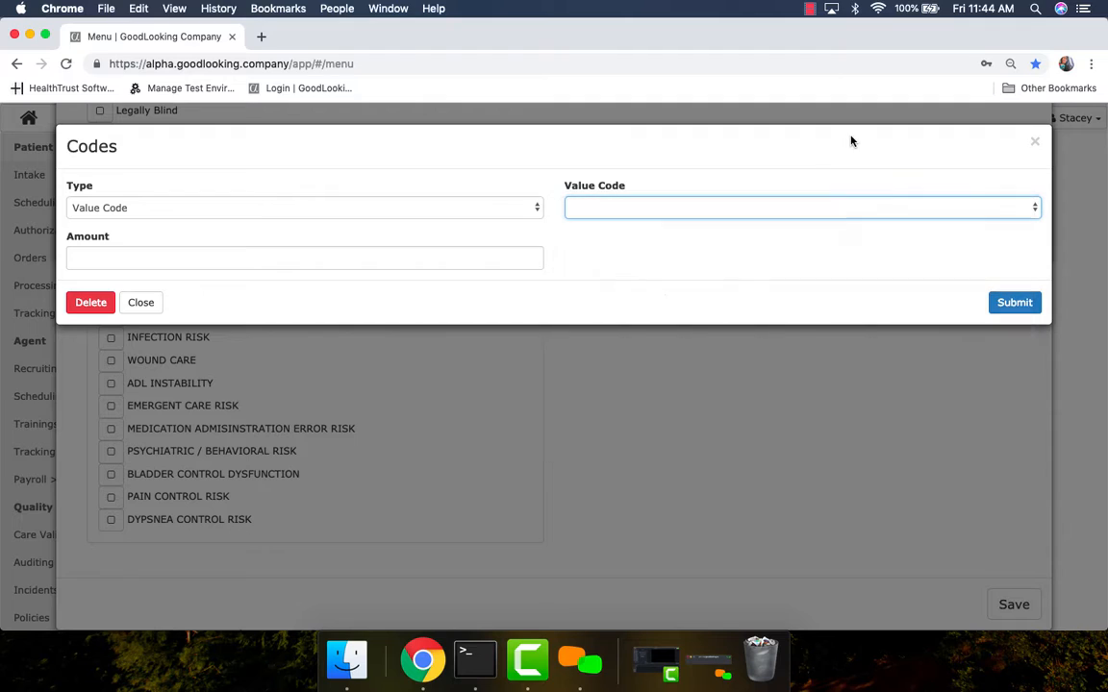
click(1035, 141)
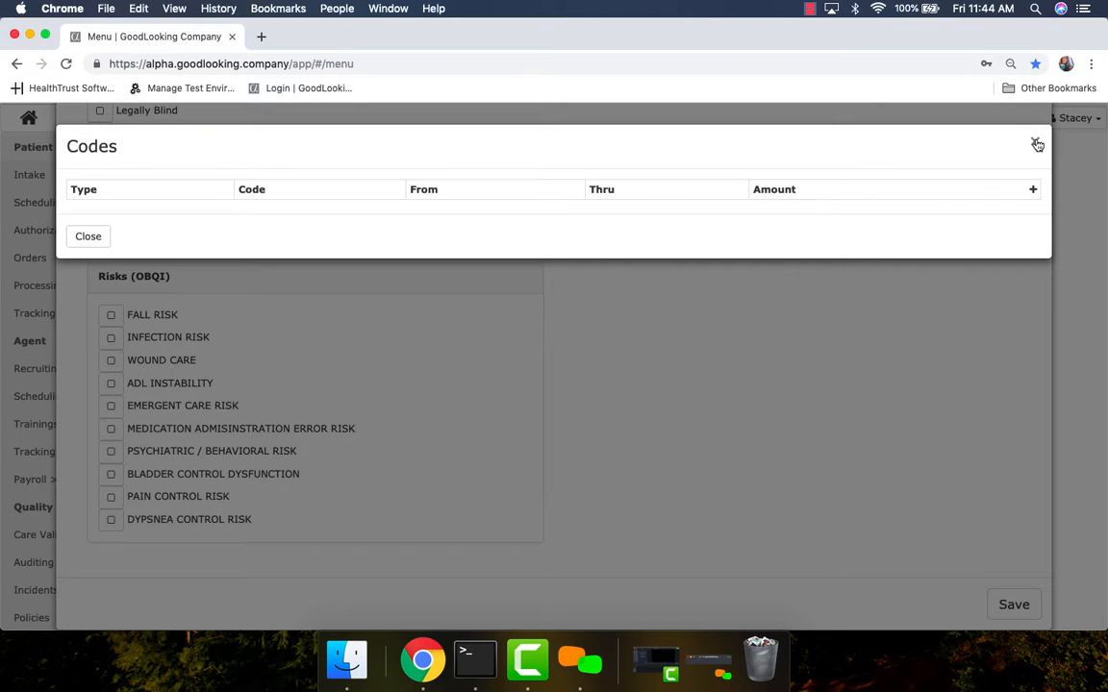
click(1037, 144)
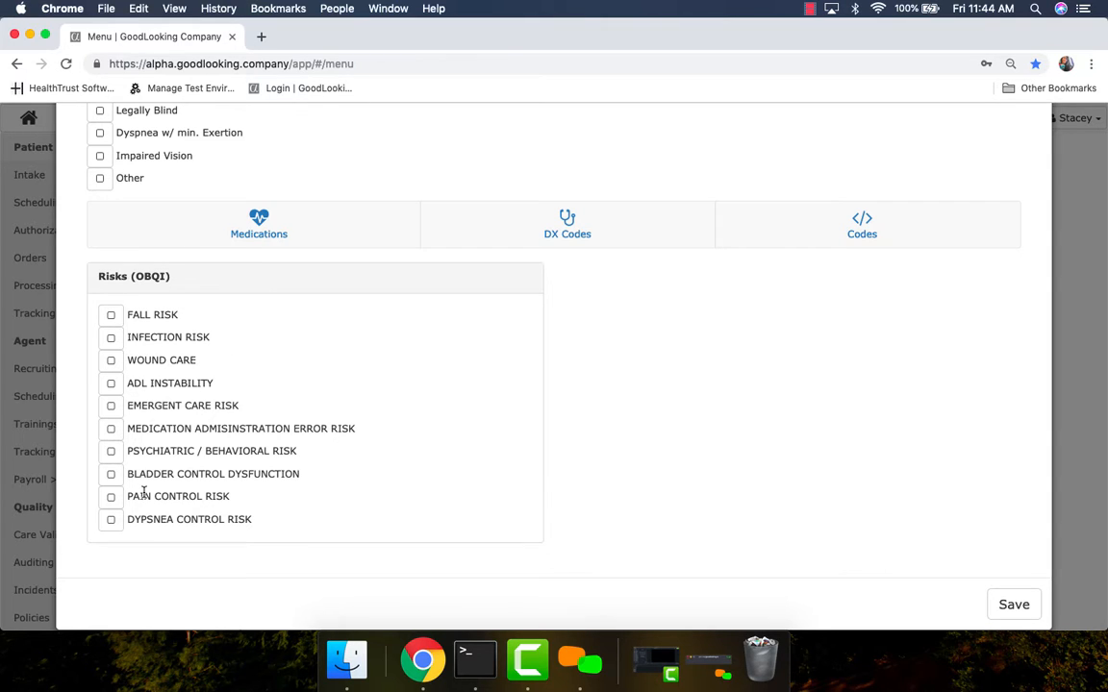
Select PAIN CONTROL RISK among the patient's OBQI risks
click(112, 498)
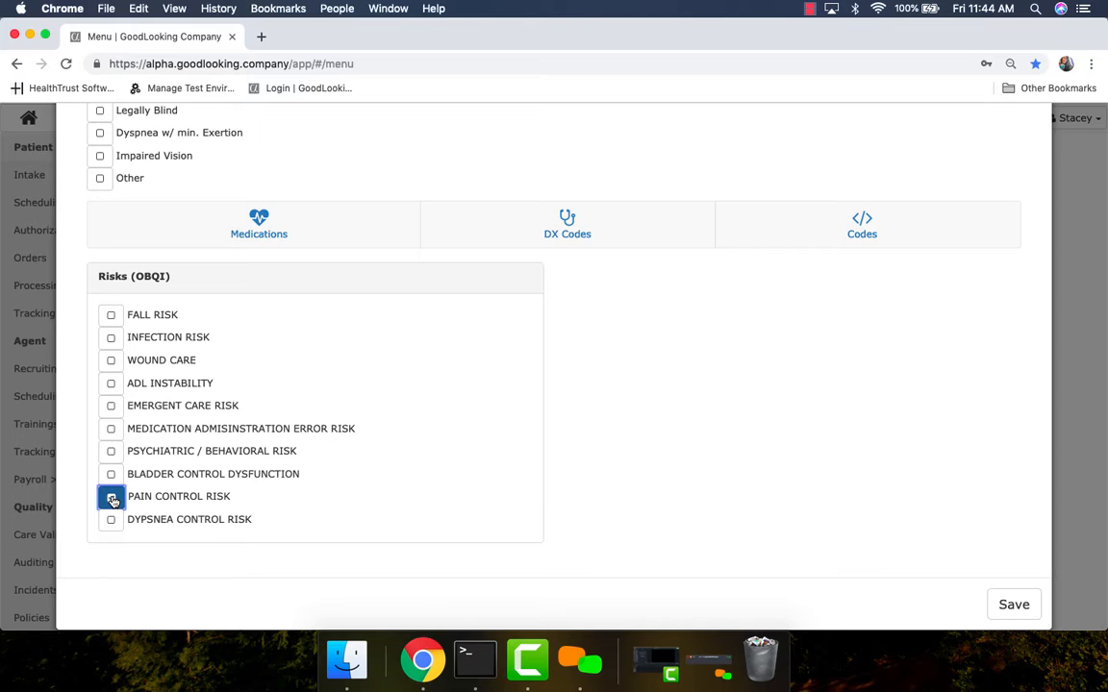
Select PSYCHIATRIC / BEHAVIORAL RISK among the patient's OBQI risks
click(112, 453)
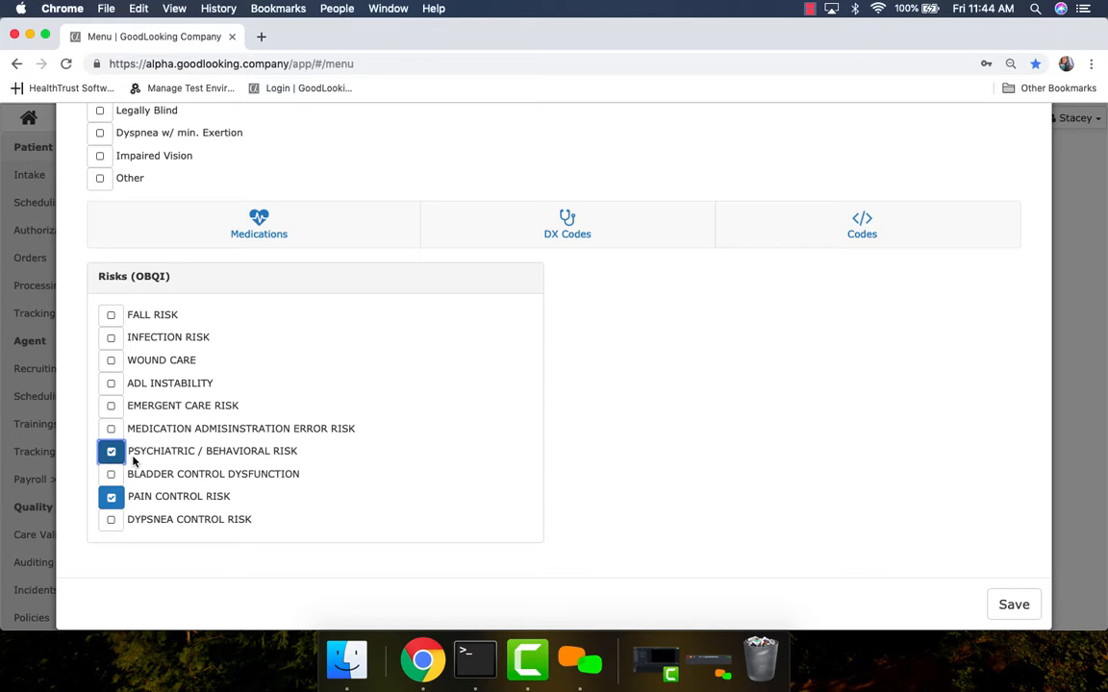
Open the Financial section of the new patient and choose Patient as the invoice recipient
scroll(757, 361, up, 2)
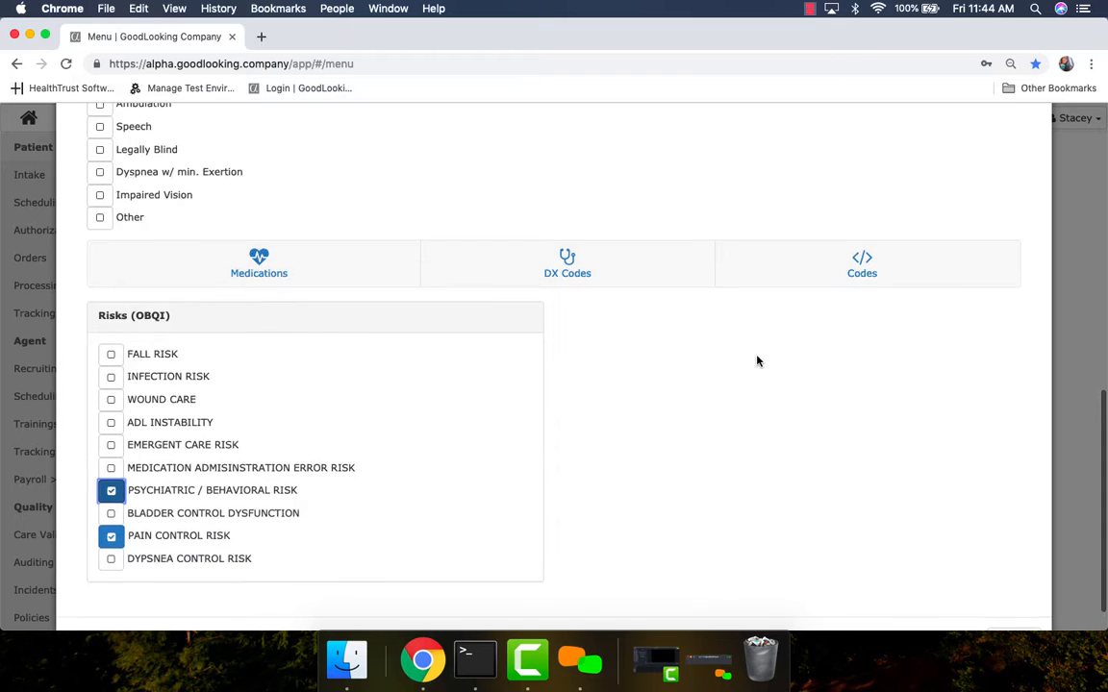
scroll(757, 361, up, 2)
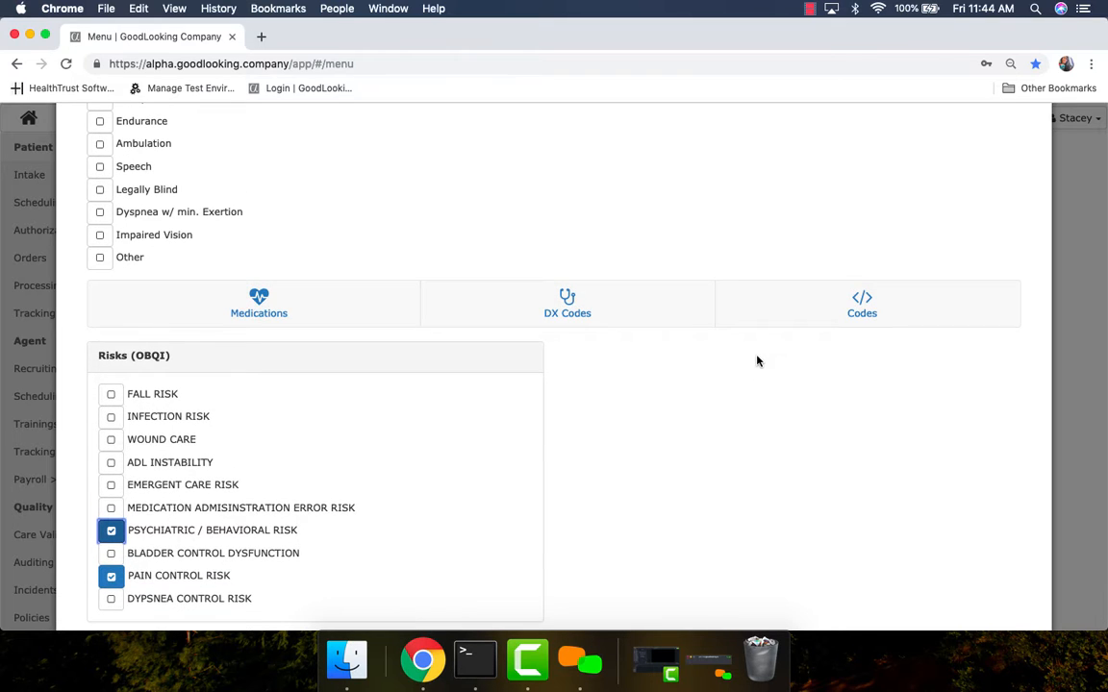
scroll(756, 360, up, 2)
scroll(757, 361, up, 10)
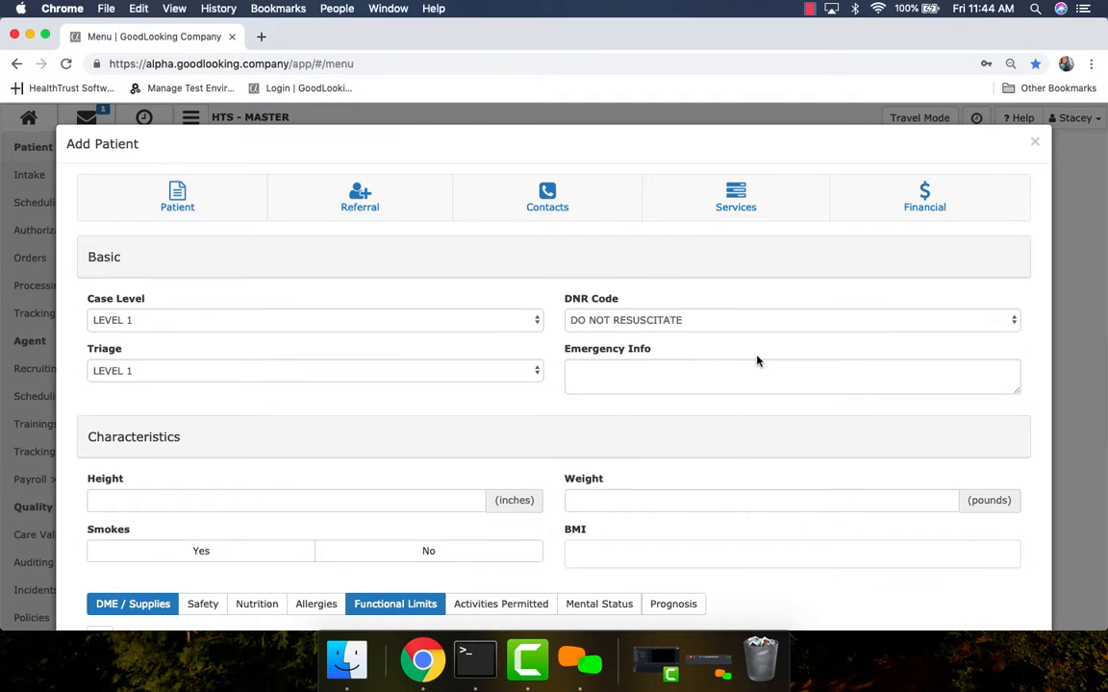
click(924, 192)
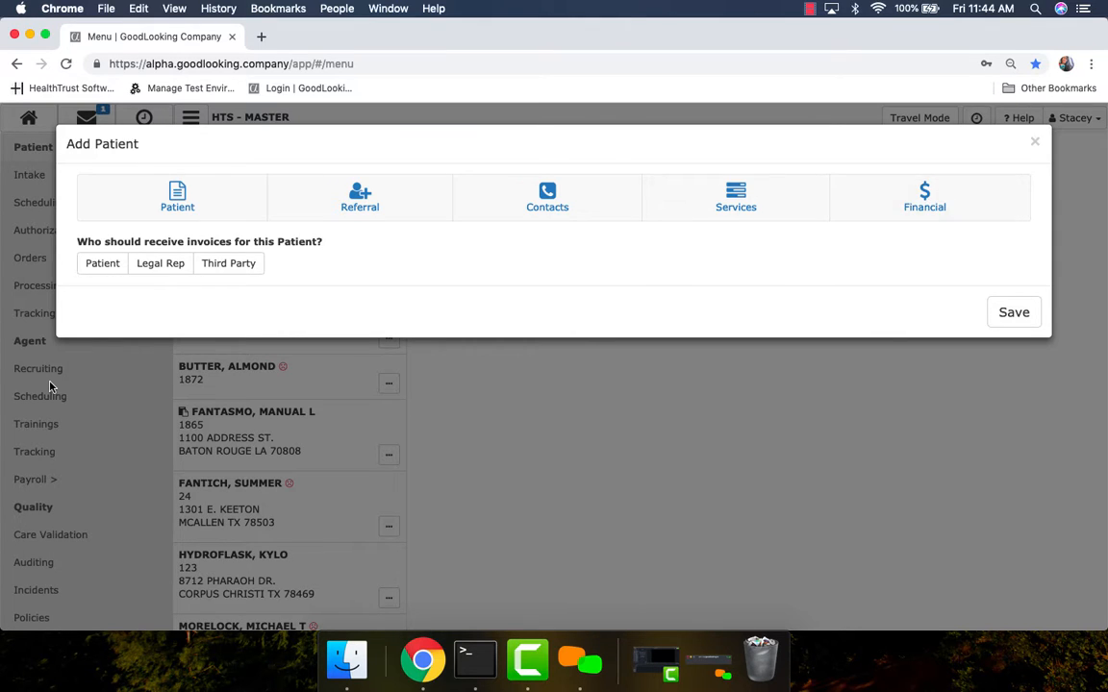
click(99, 268)
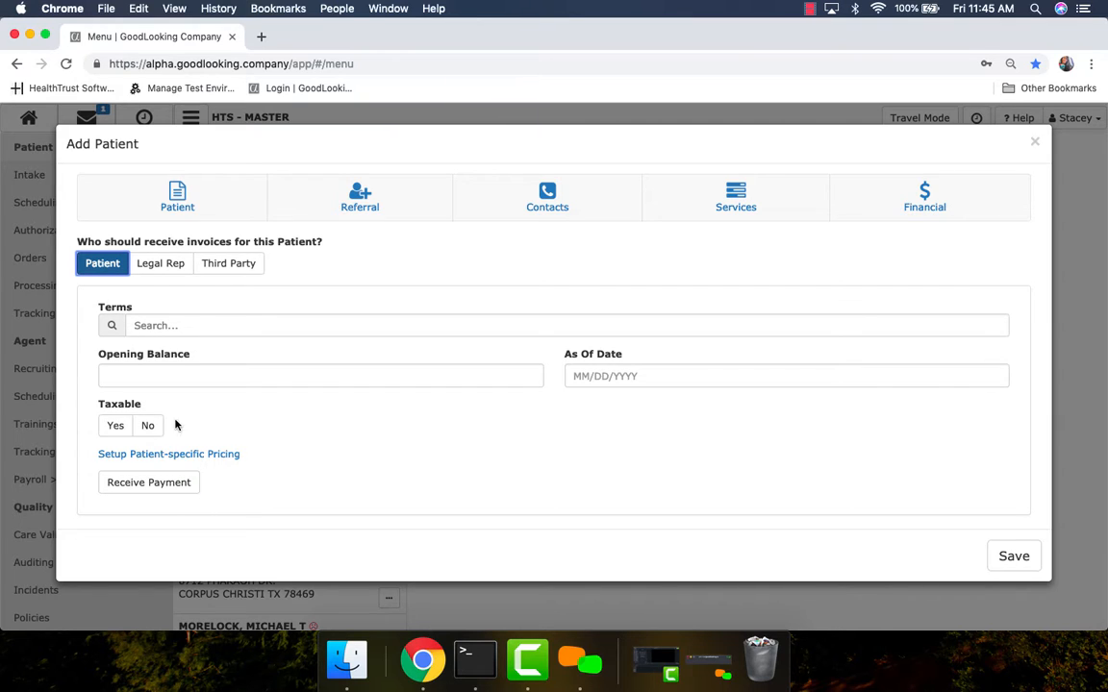
Examine the patient-specific service prices and the ADULT LPN/LVN pricing setup, closing both without changes
click(219, 464)
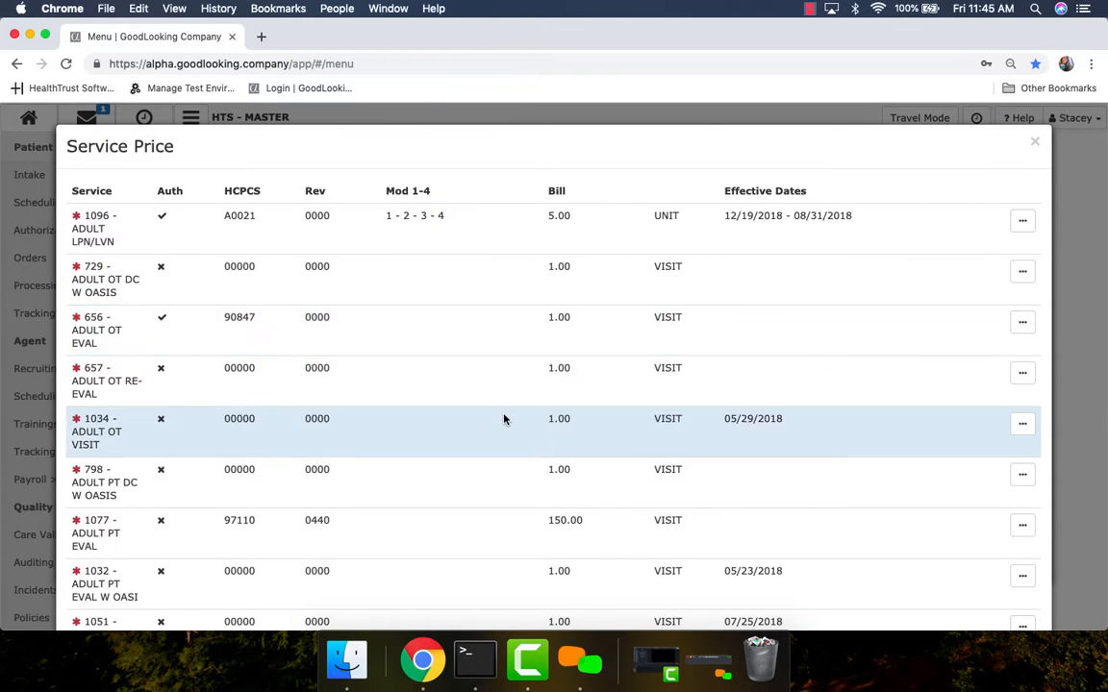
scroll(504, 420, down, 1)
scroll(504, 419, down, 2)
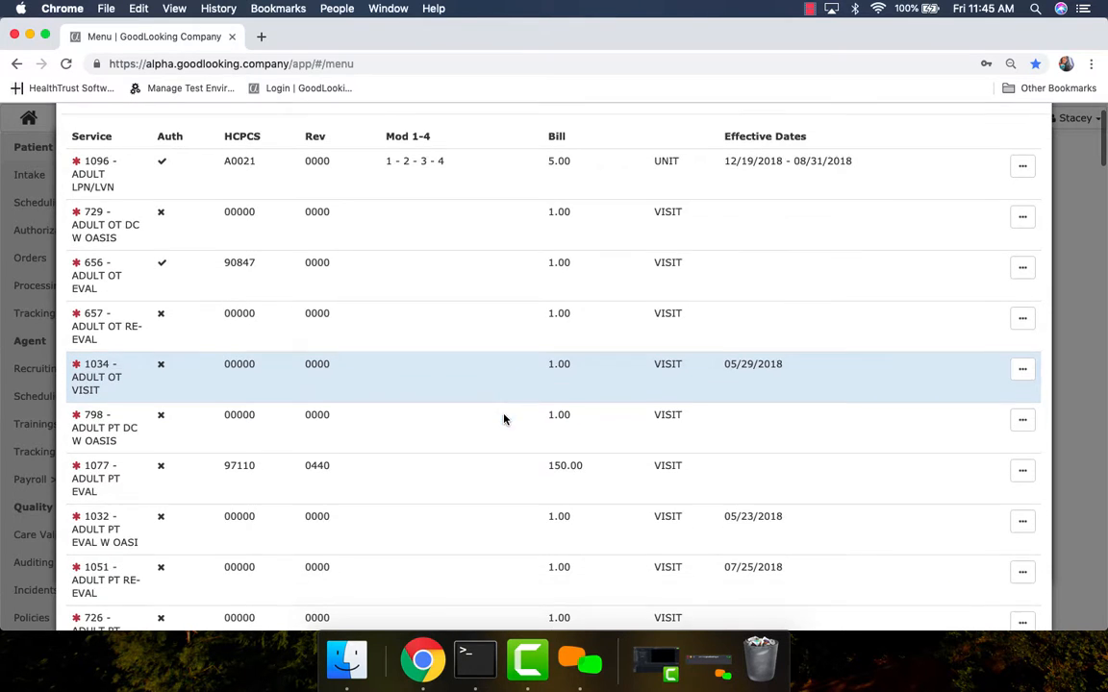
scroll(504, 419, up, 3)
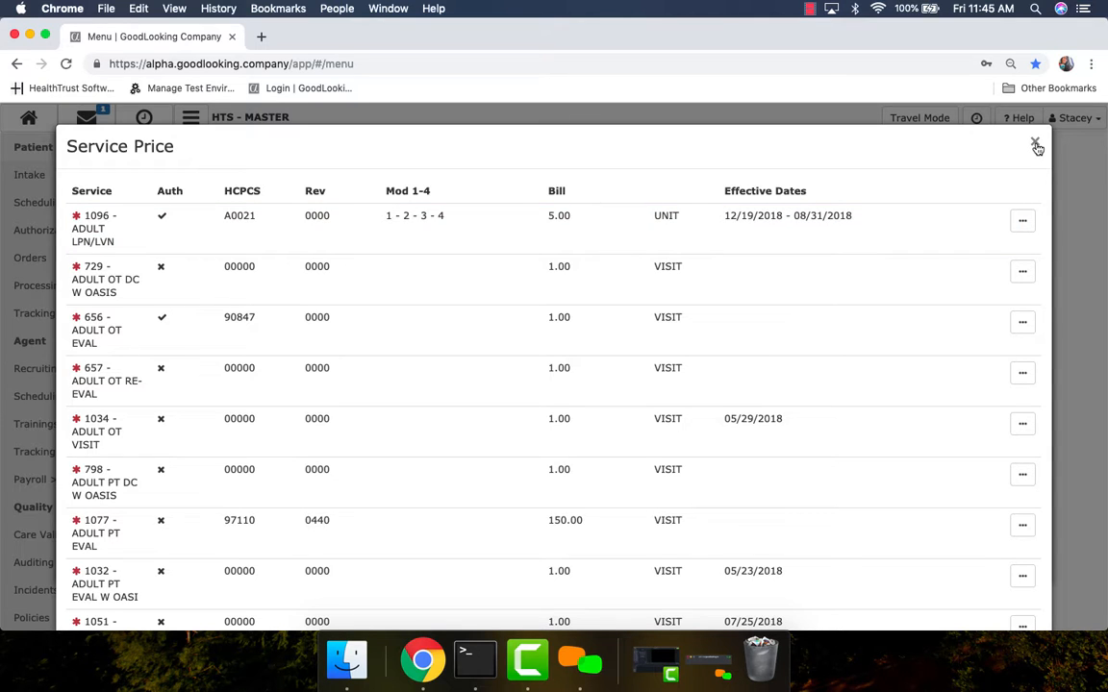
click(1024, 227)
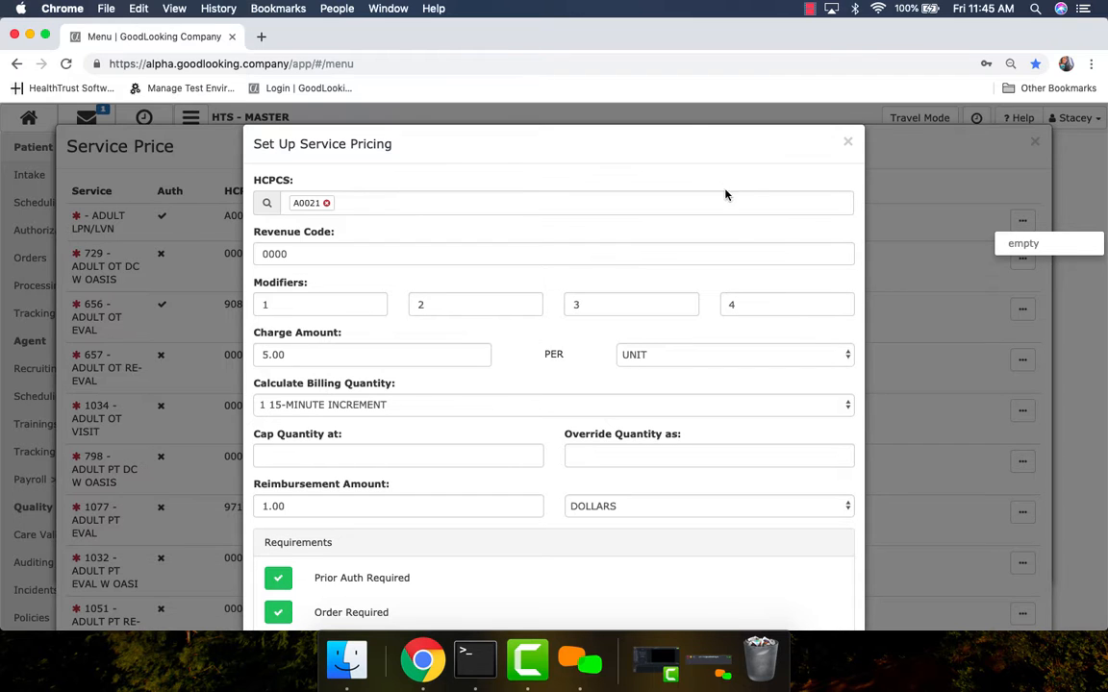
click(848, 143)
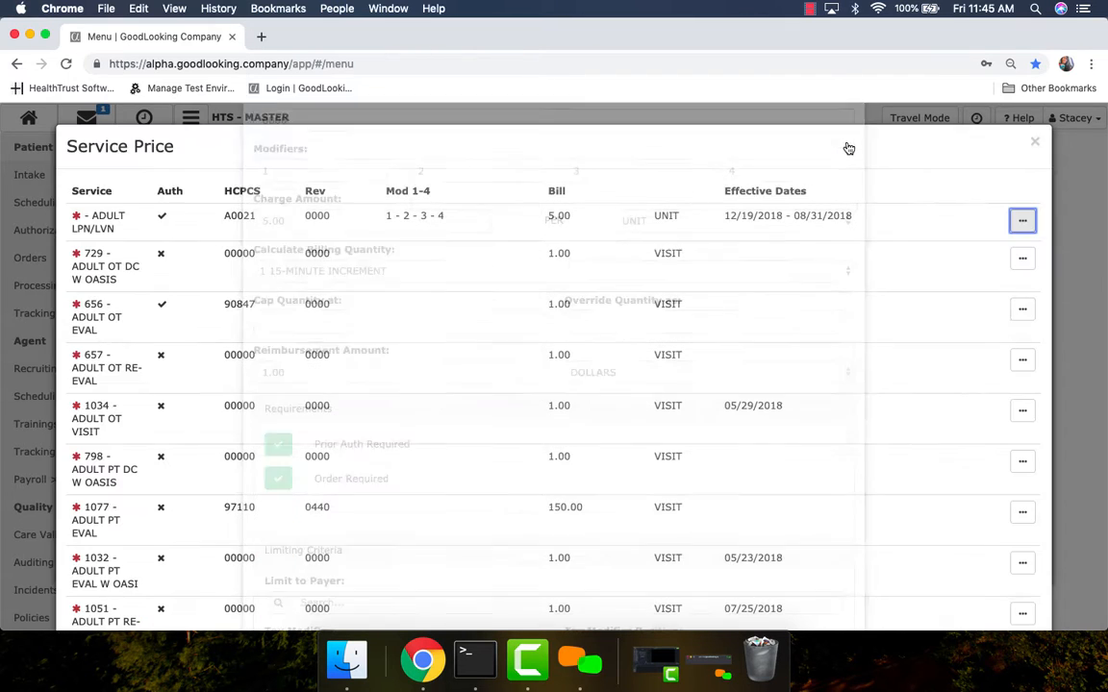
click(1036, 144)
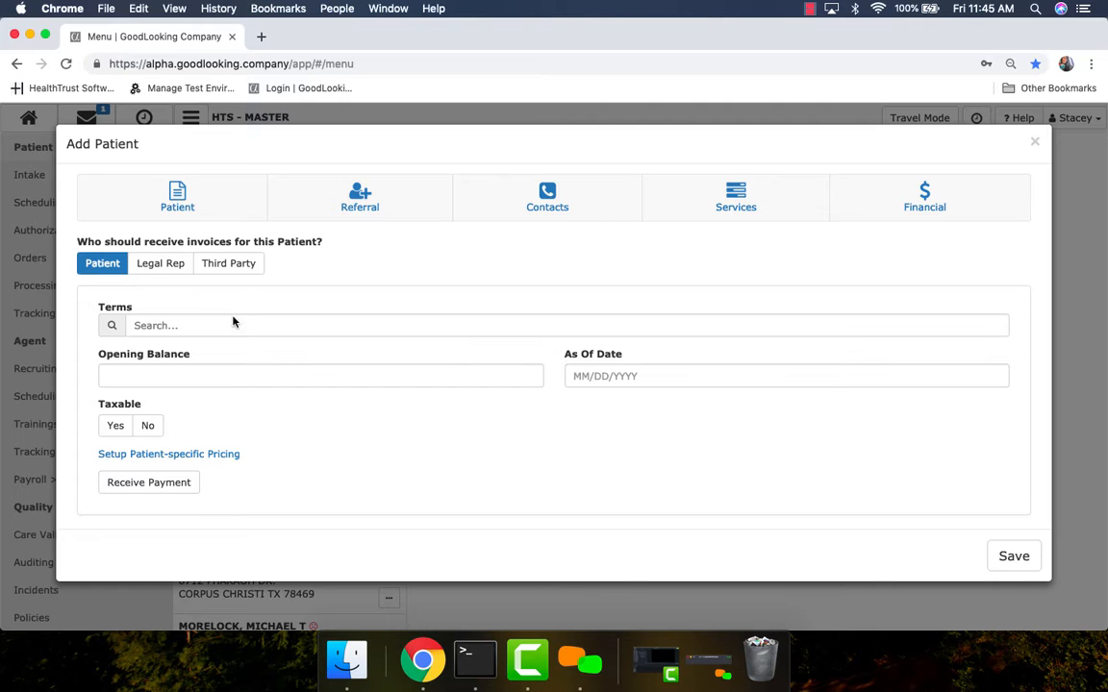
Switch the invoice recipient to Legal Rep and review its name, address, phone and terms fields
click(158, 270)
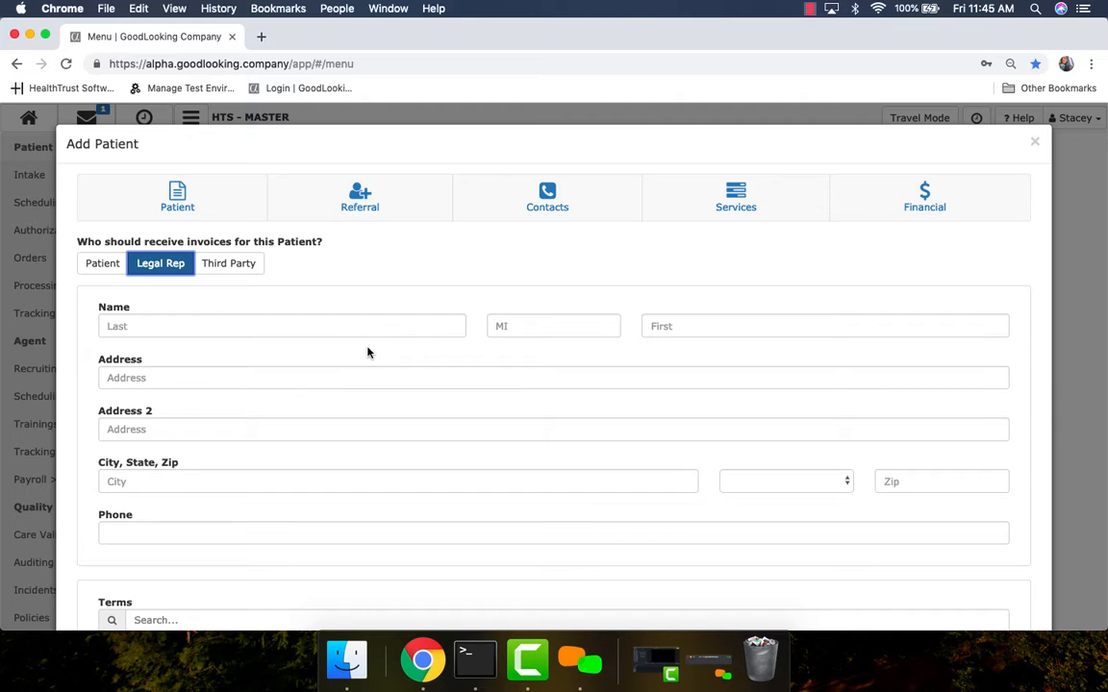
scroll(378, 386, down, 3)
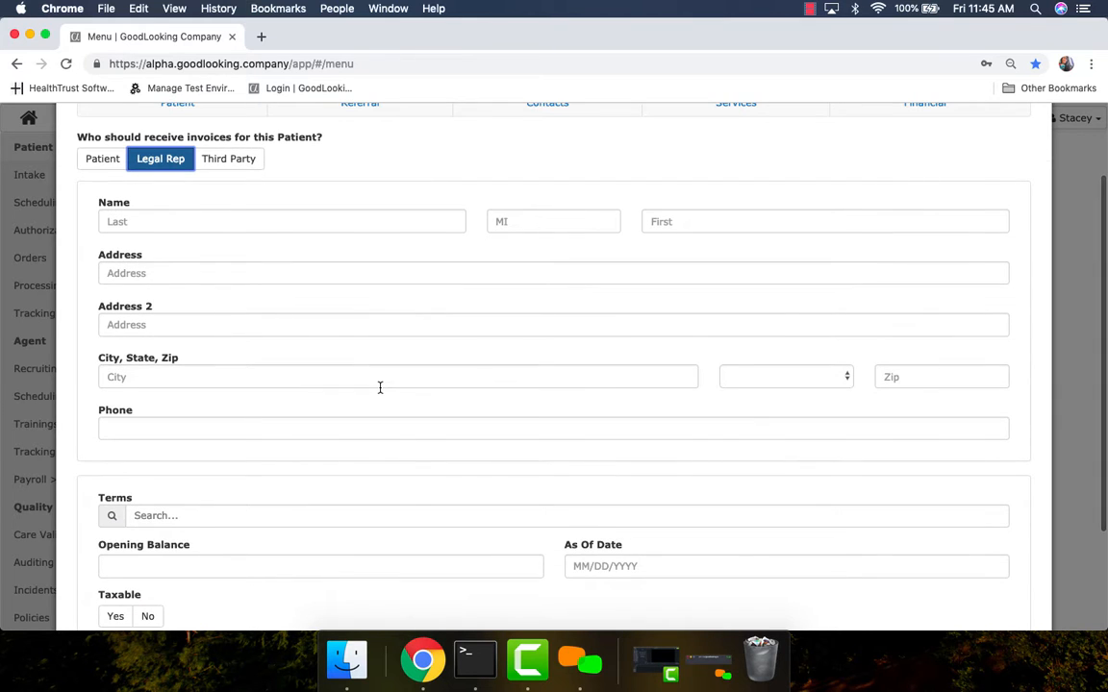
scroll(377, 389, down, 2)
scroll(378, 390, up, 5)
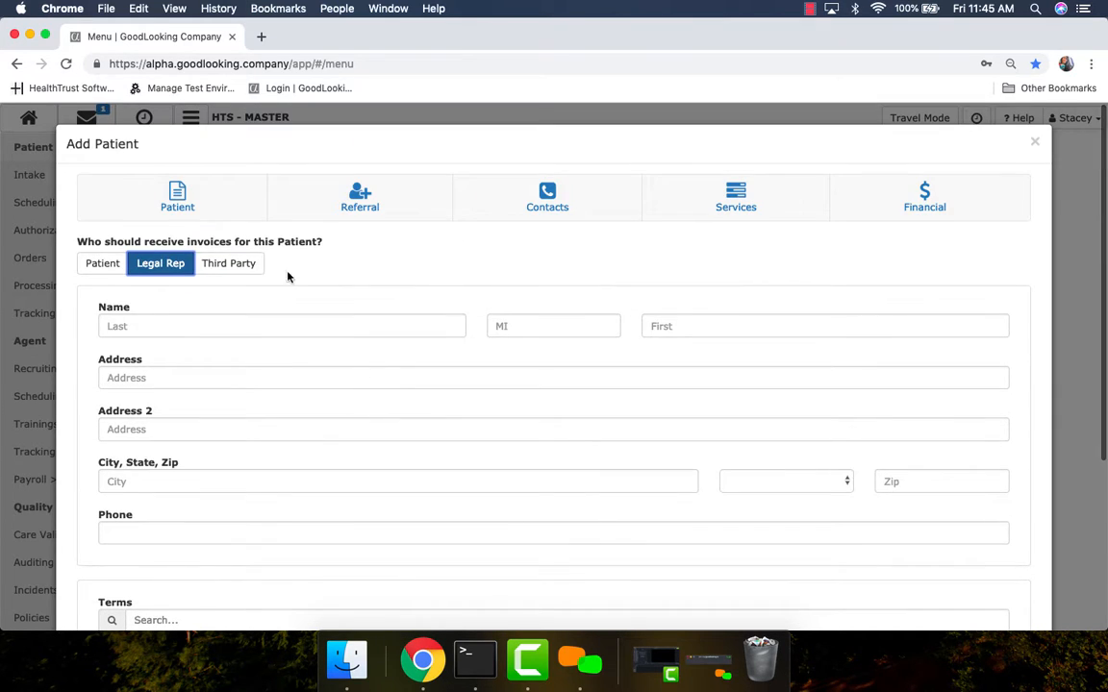
Set the invoice recipient to Third Party and expand the Primary payer details
click(234, 270)
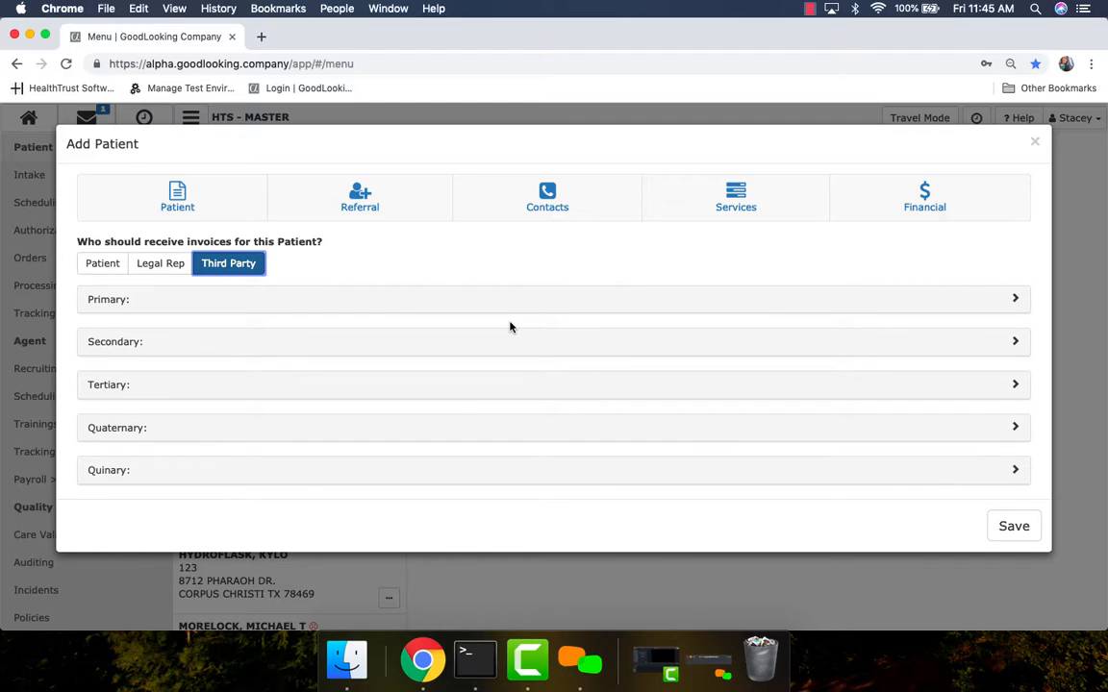
click(417, 305)
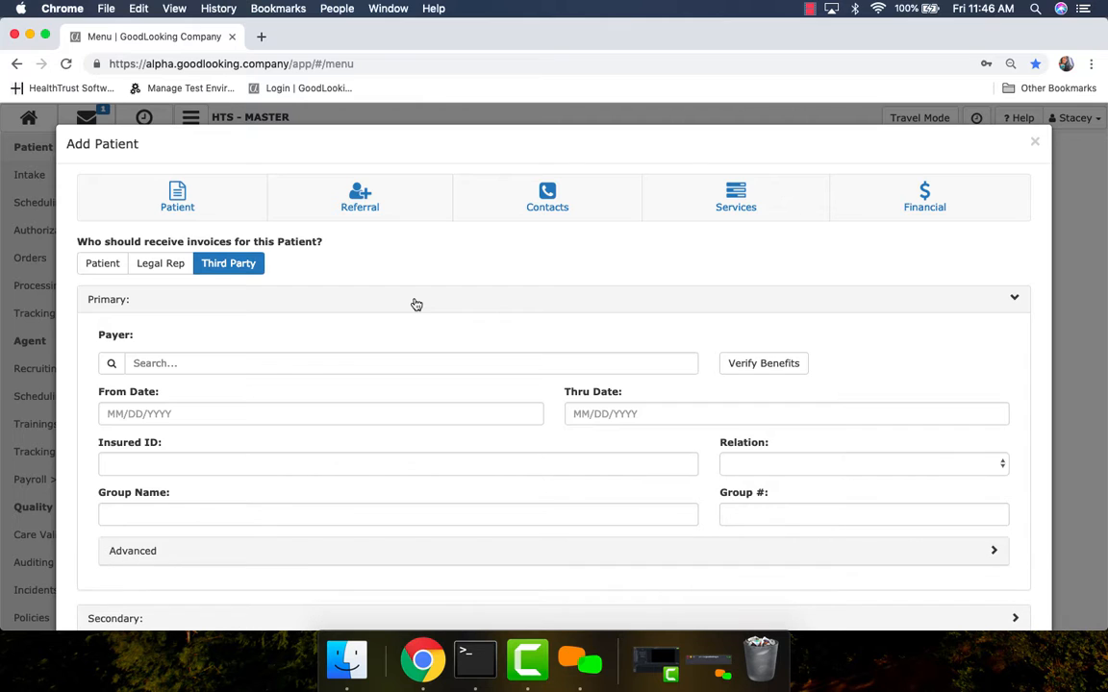
scroll(467, 392, down, 1)
scroll(467, 392, down, 3)
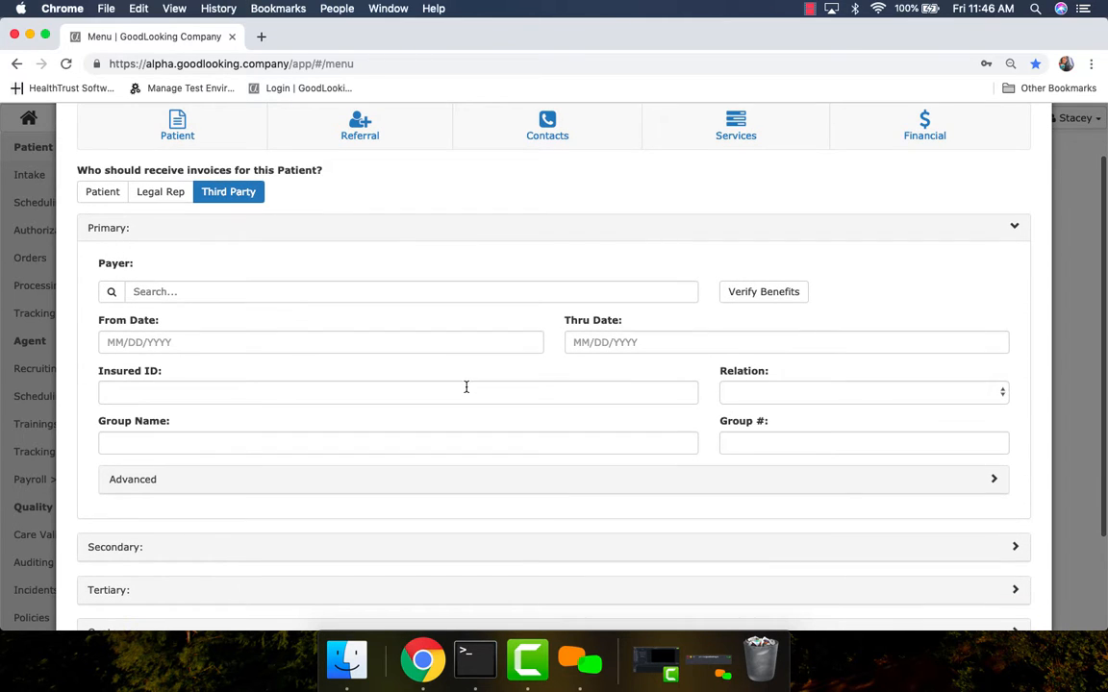
scroll(466, 392, down, 1)
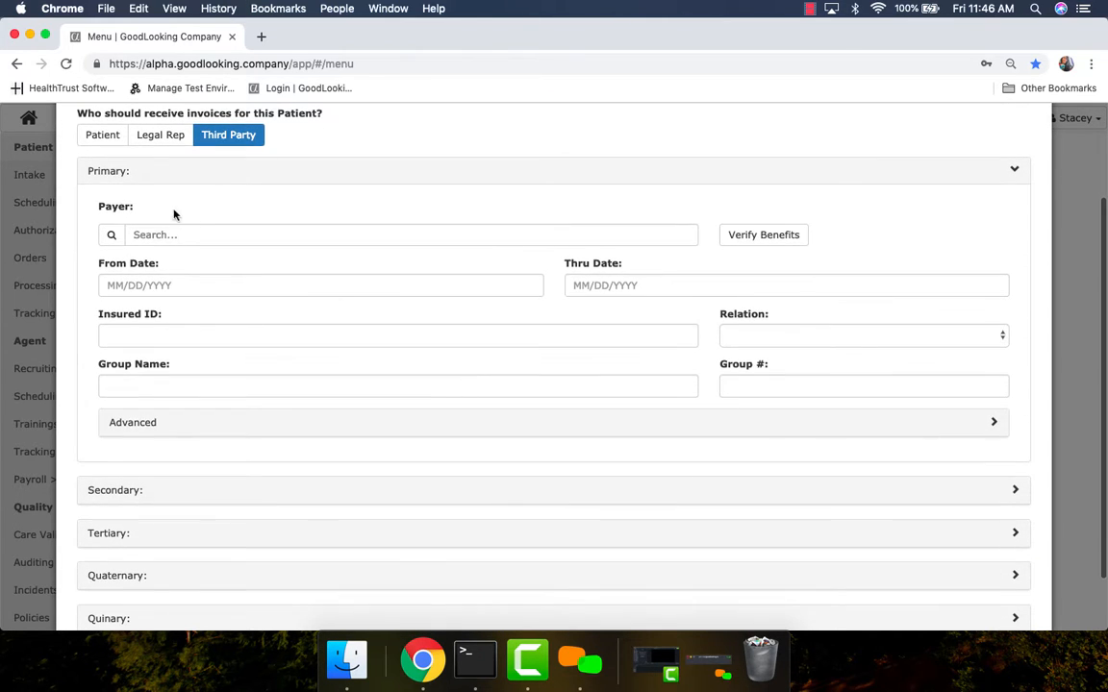
Review the primary payer's Payer, From Date and Insured ID fields without filling them, and set Relation to SELF
click(181, 237)
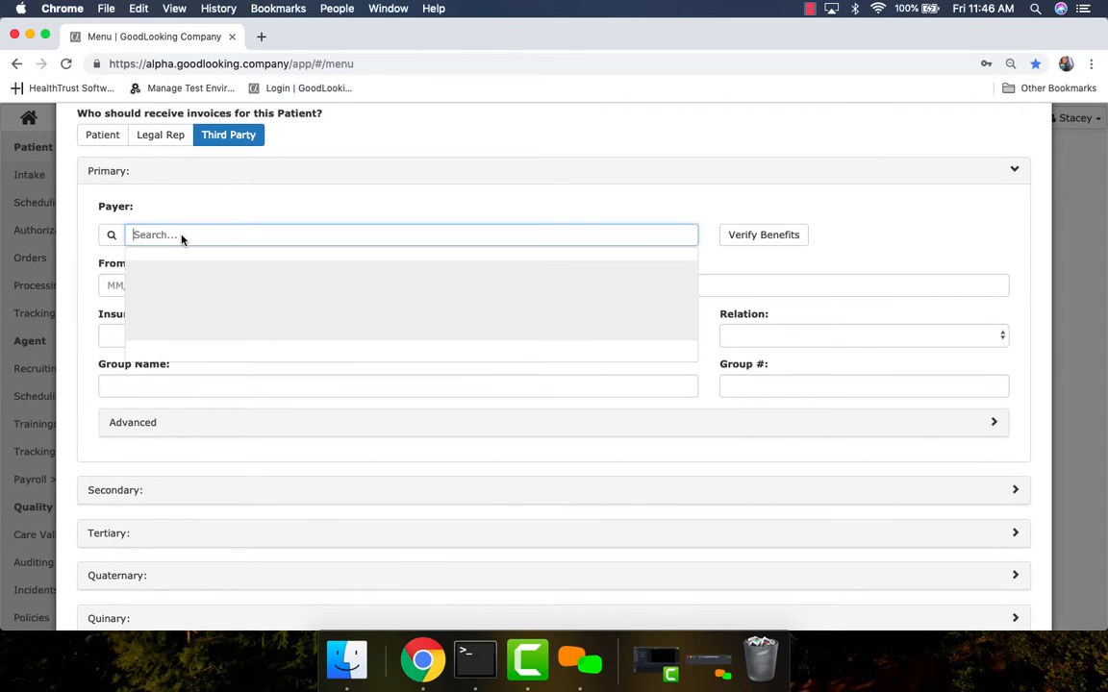
click(250, 196)
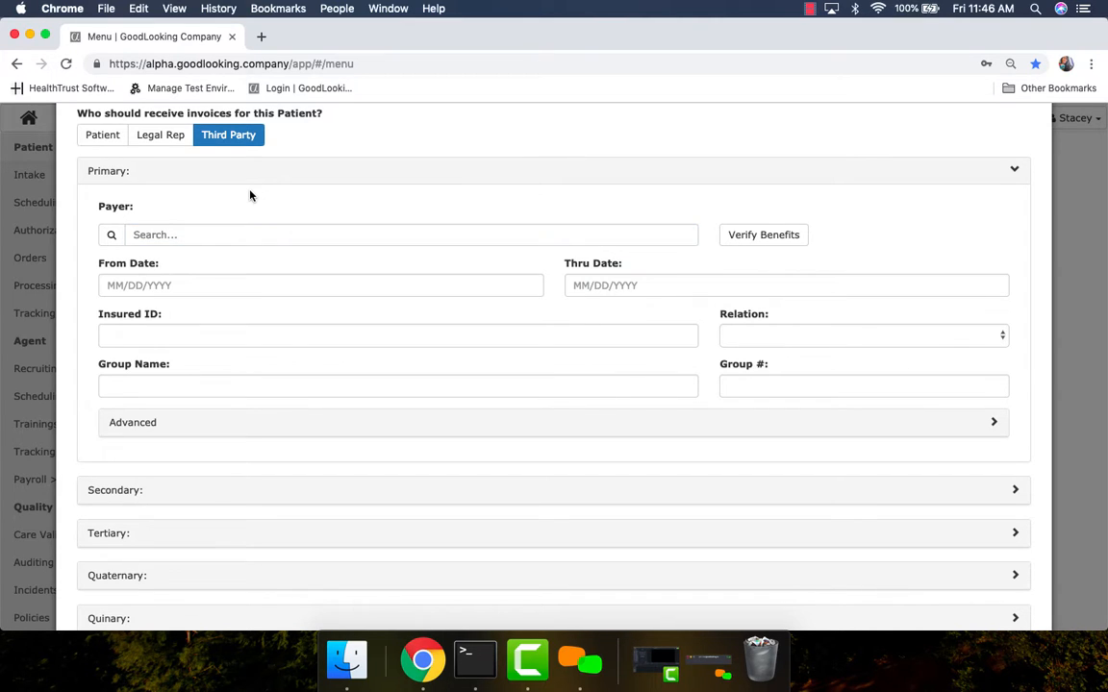
click(186, 285)
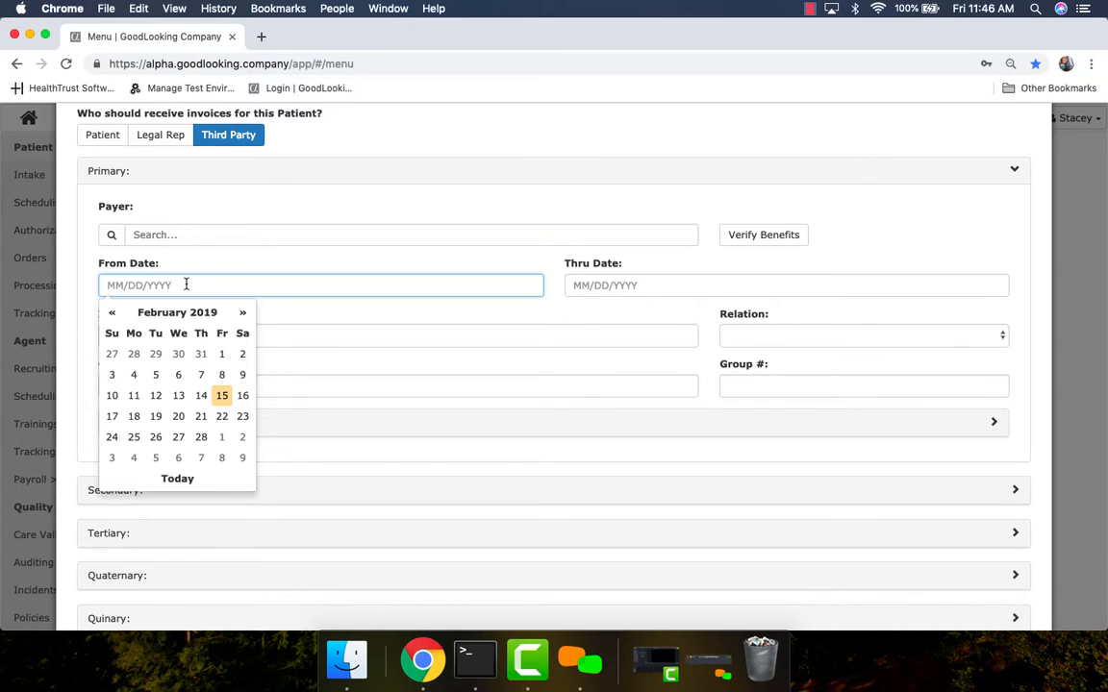
click(212, 253)
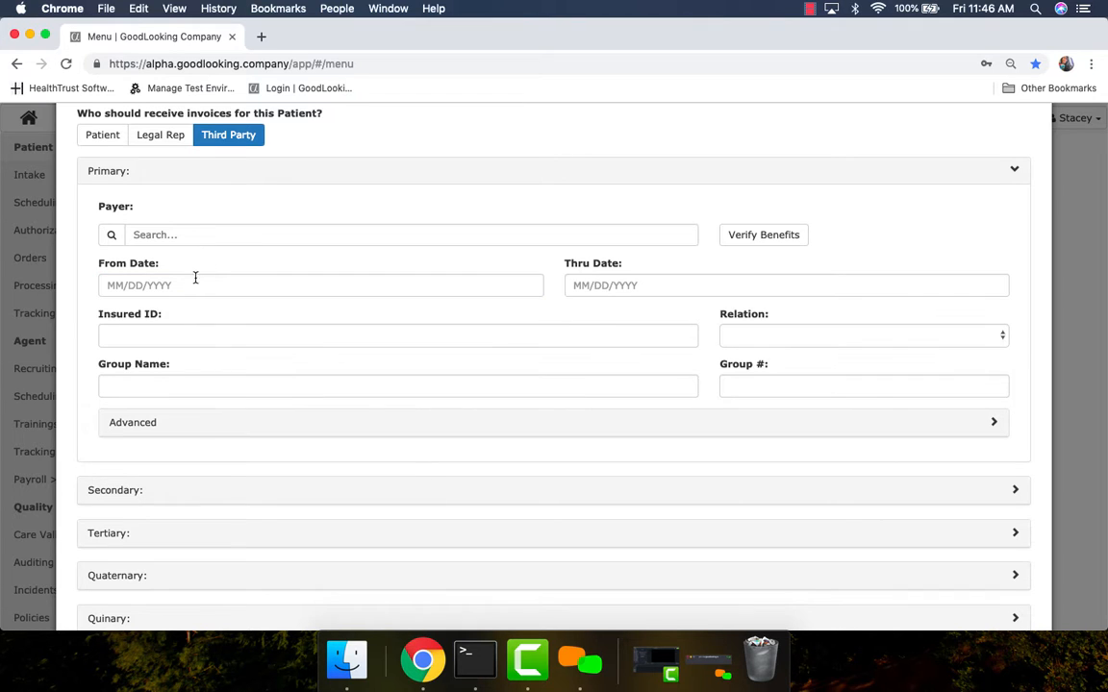
click(175, 335)
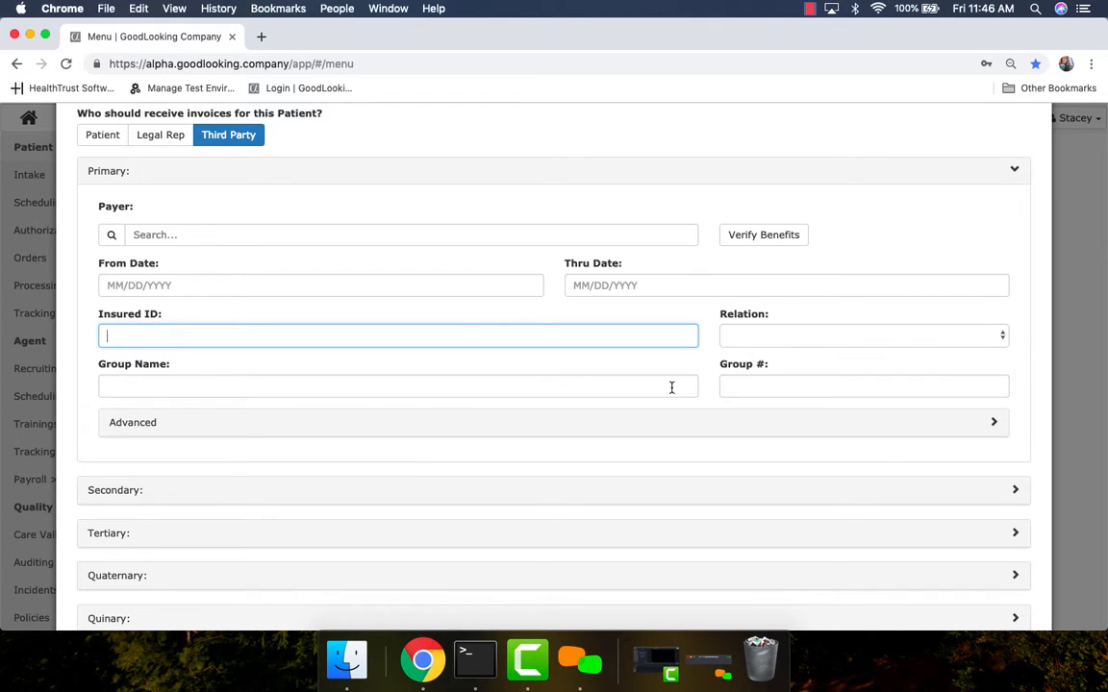
click(764, 337)
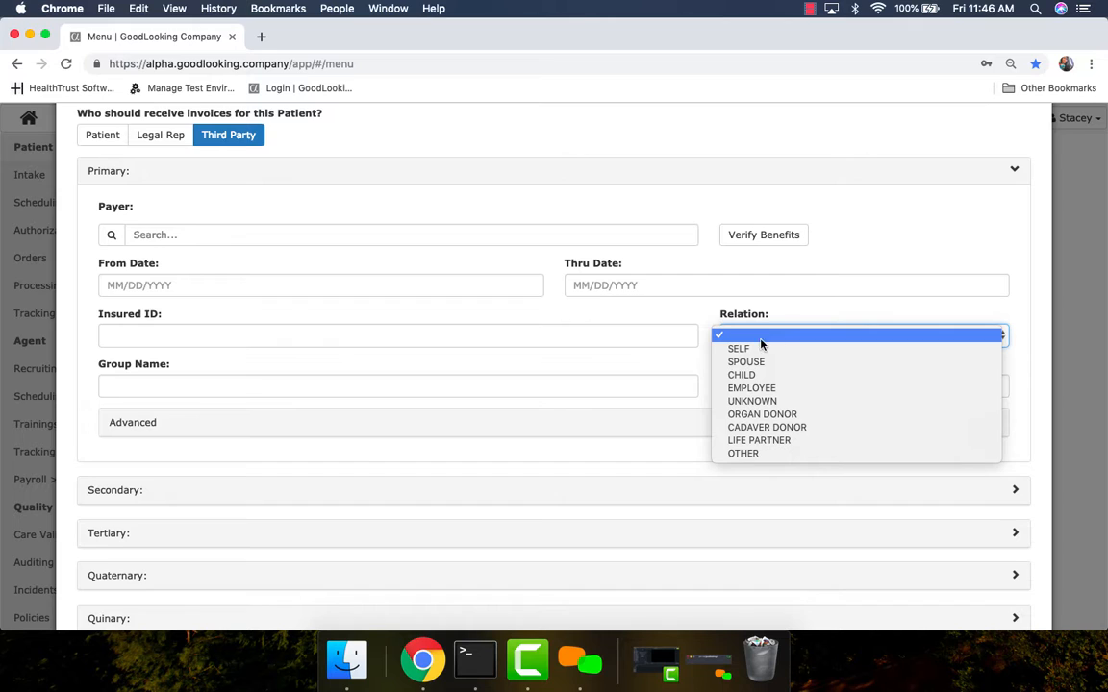
click(754, 350)
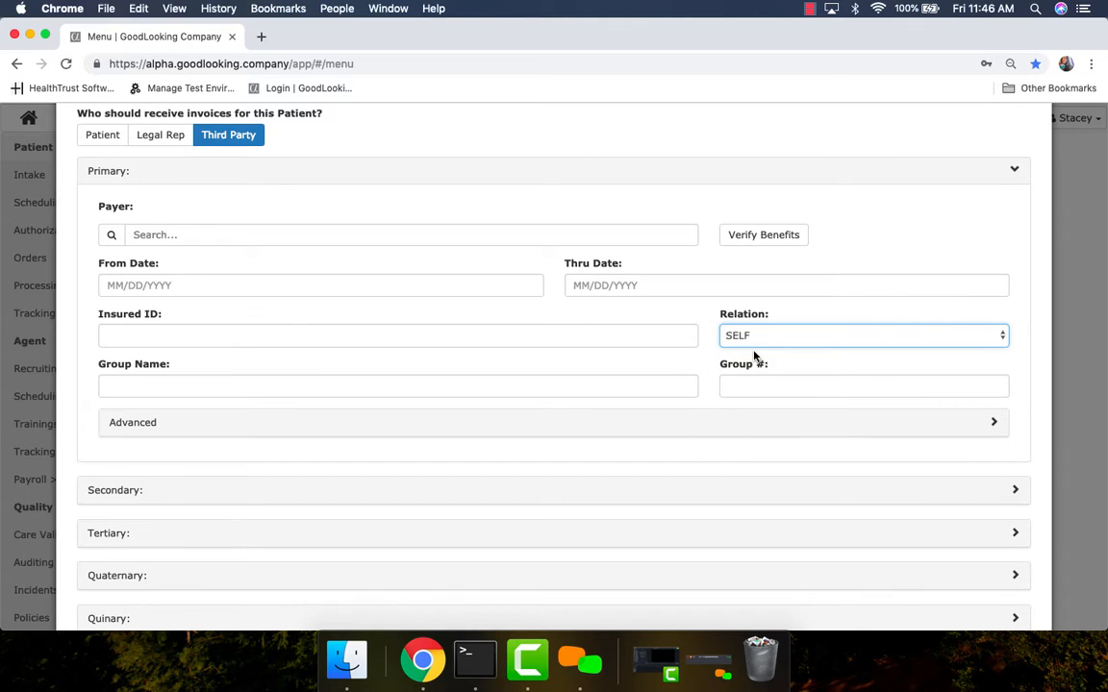
Examine the primary payer's Advanced options and collapse them without making changes
click(760, 428)
scroll(759, 503, down, 2)
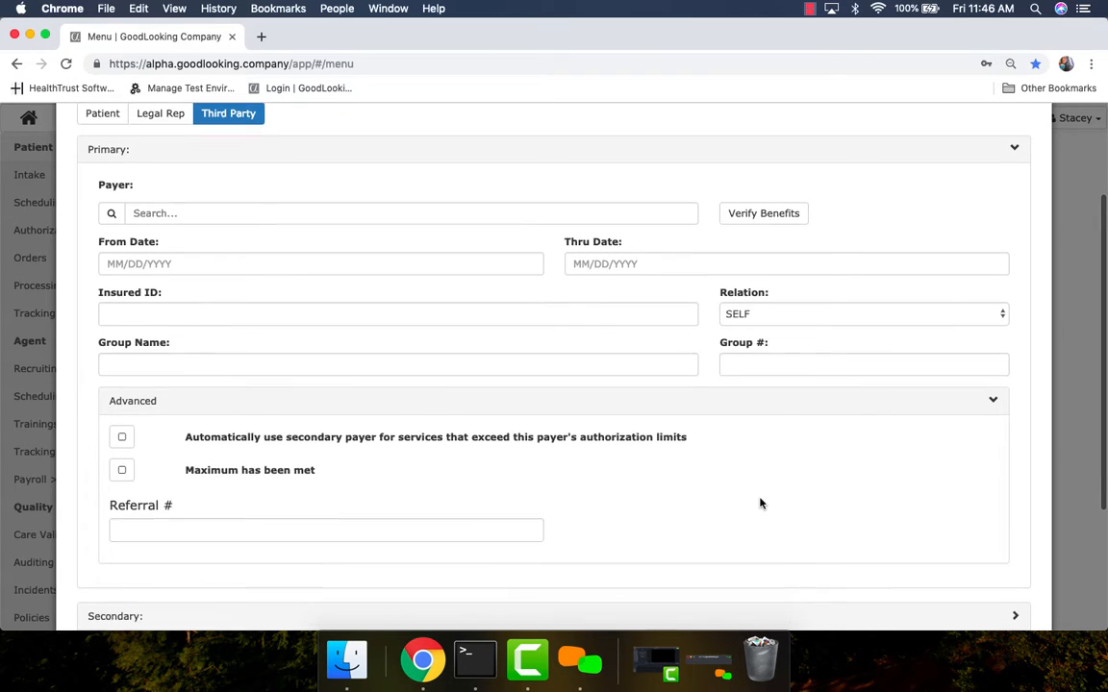
scroll(760, 503, down, 1)
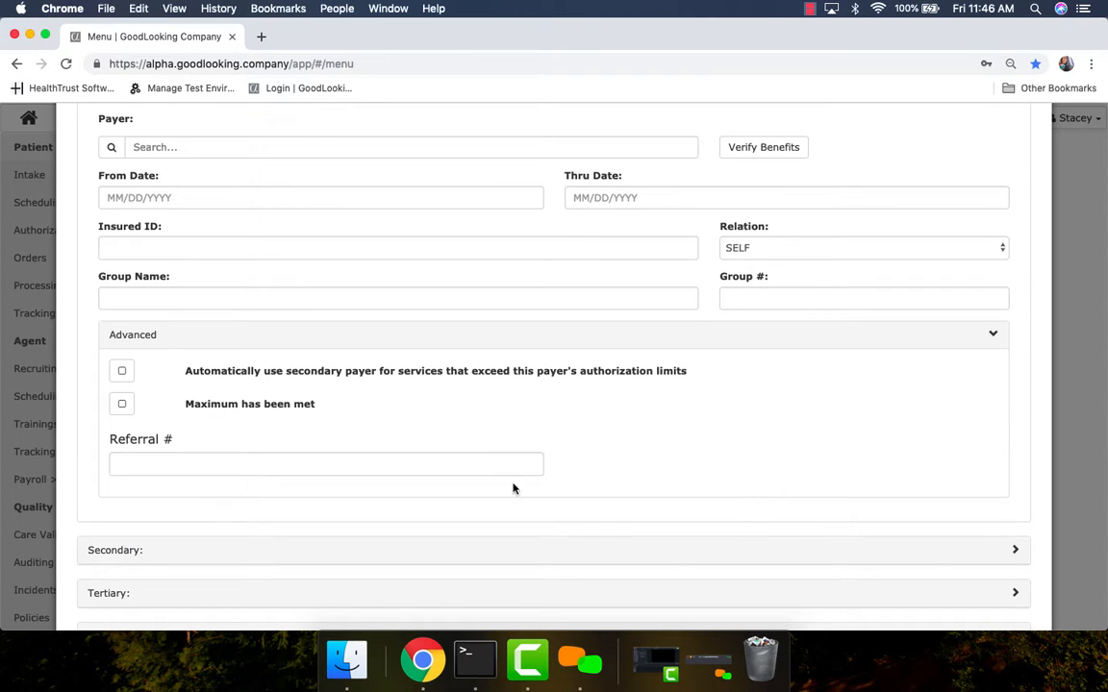
click(658, 338)
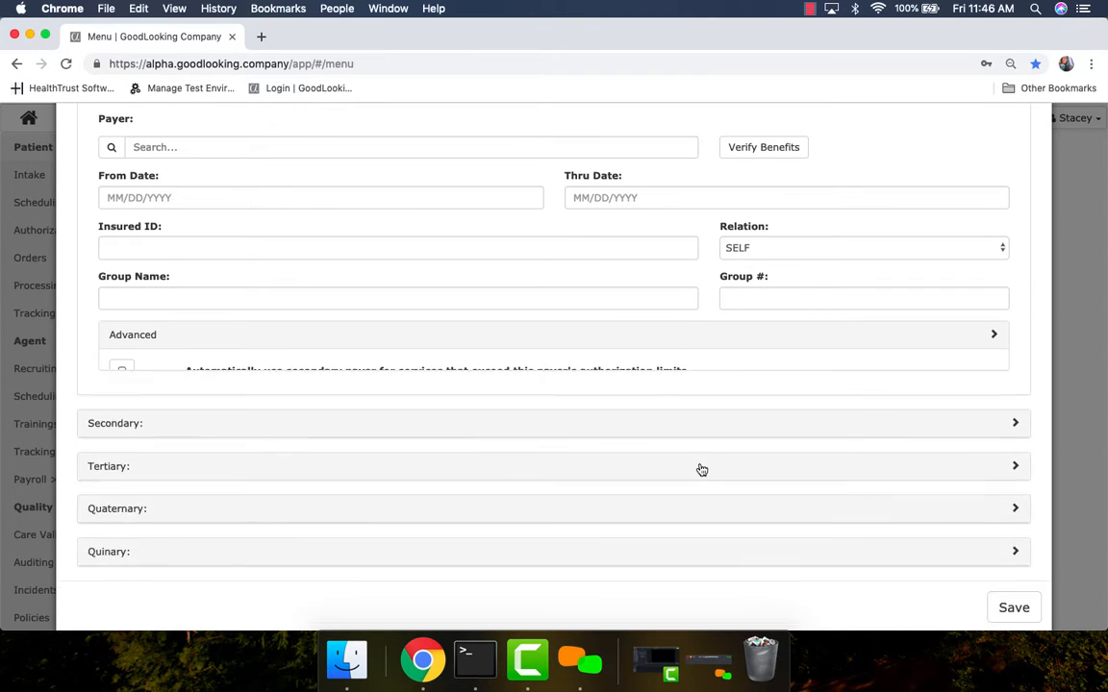
Choose AETNA MEDICARE from the payer list as the primary payer
scroll(702, 469, up, 4)
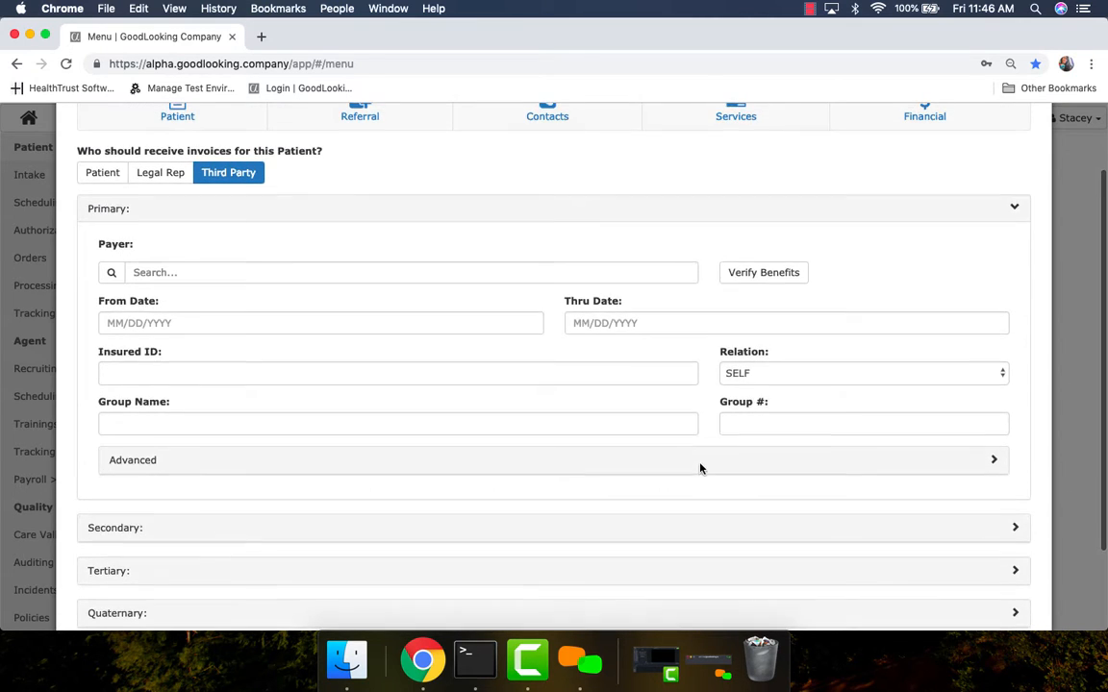
scroll(702, 469, up, 2)
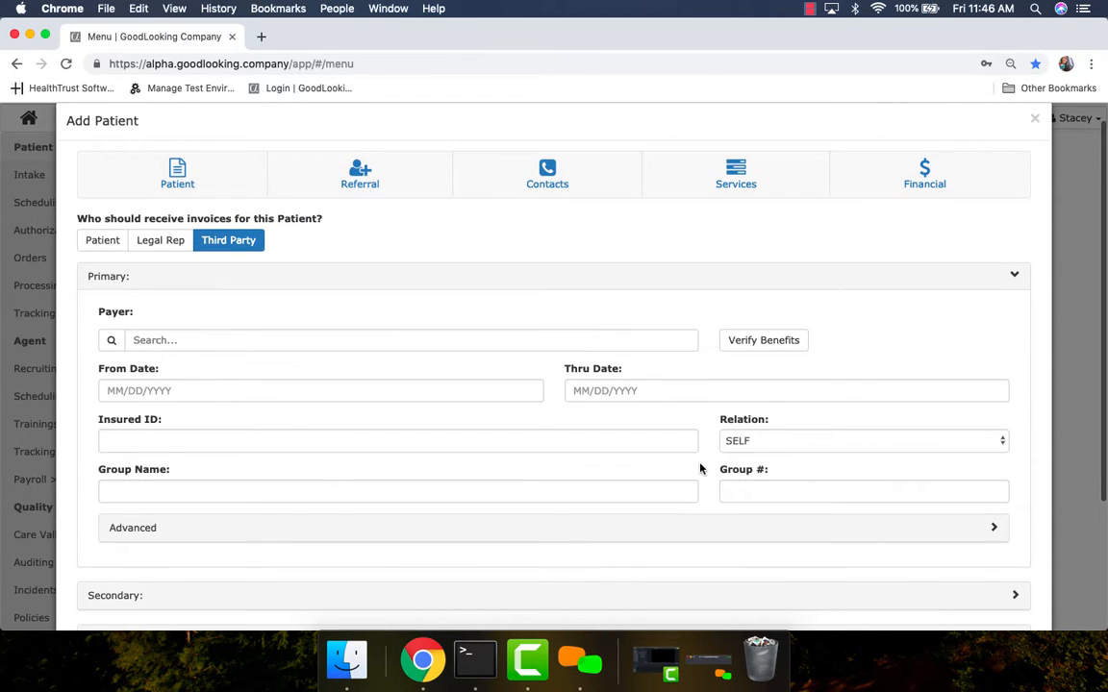
click(112, 340)
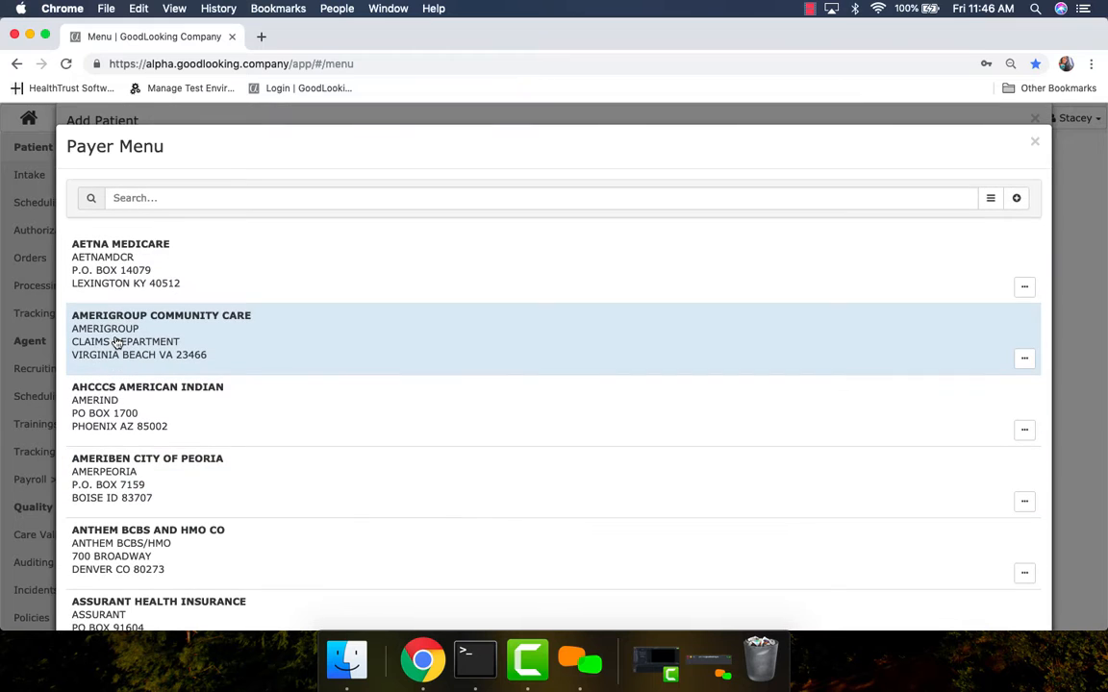
click(174, 267)
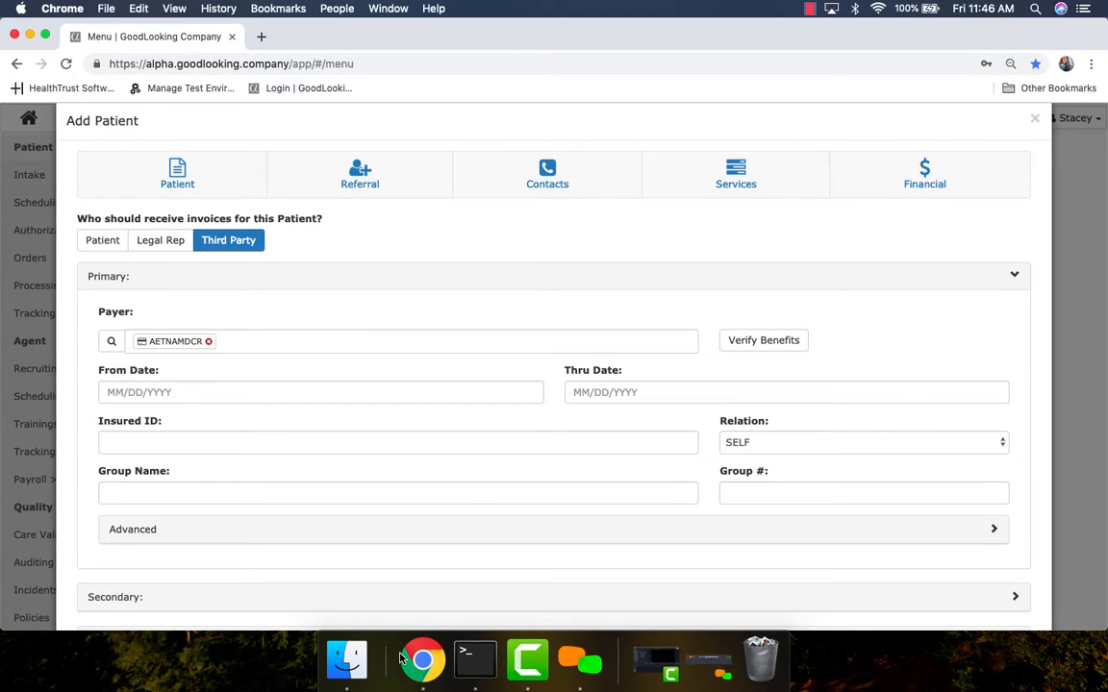
Open the primary payer's benefits verification and review the Benefits, Deductible and Copay, and Services Covered sections
click(760, 342)
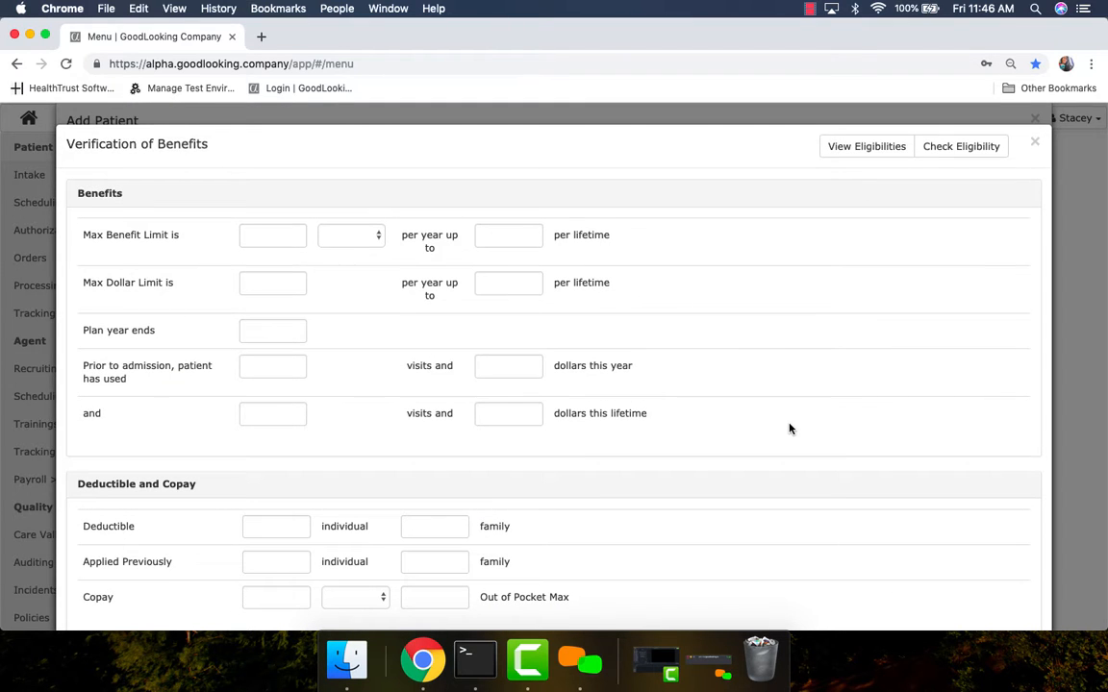
scroll(791, 429, down, 3)
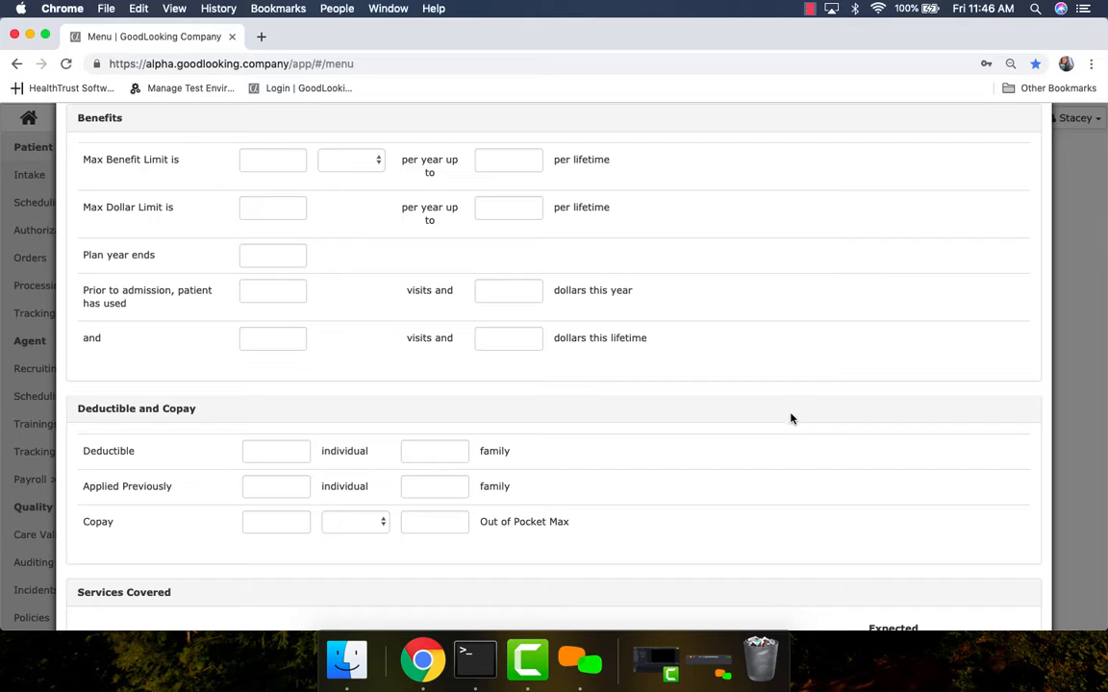
scroll(794, 406, down, 1)
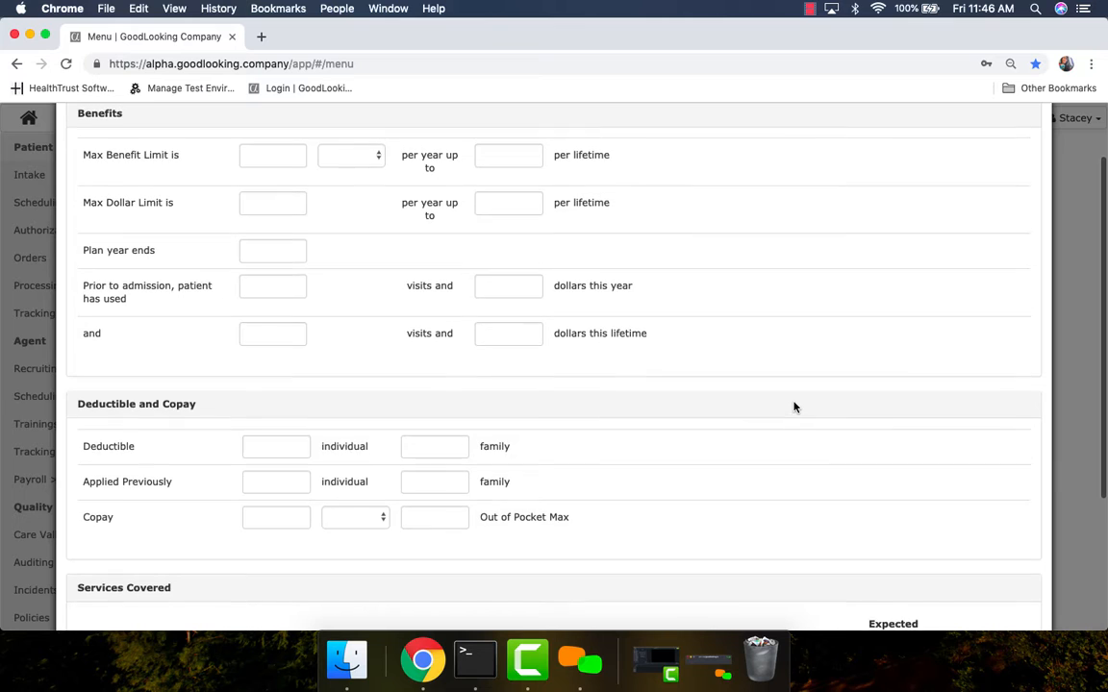
scroll(793, 406, up, 1)
scroll(794, 407, up, 2)
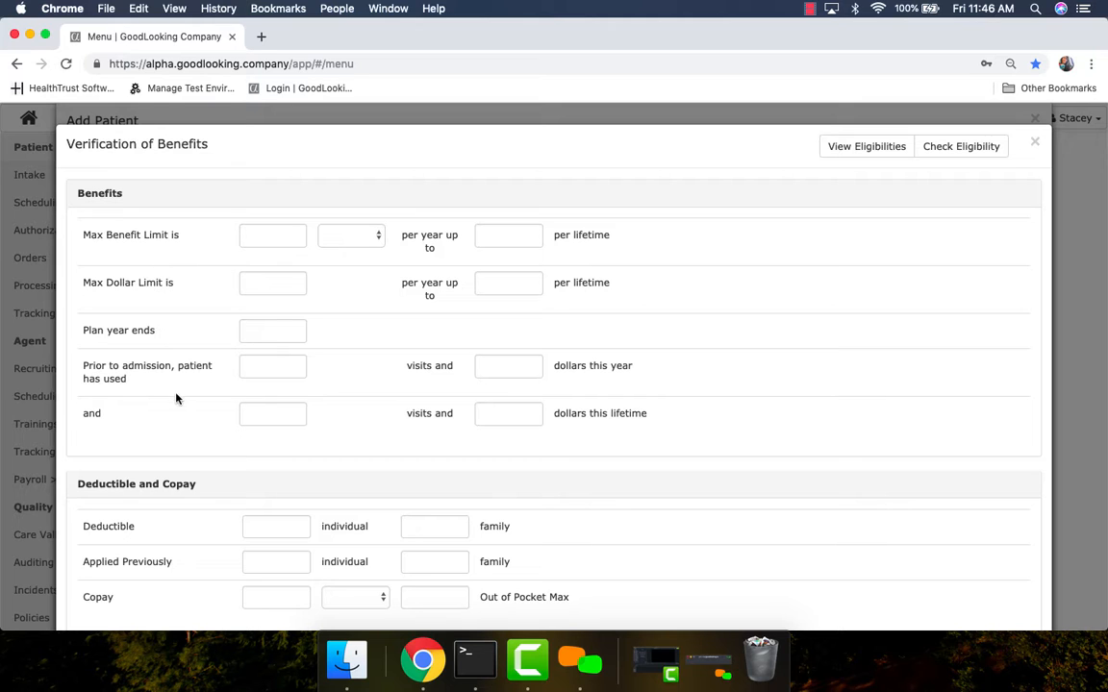
scroll(178, 457, down, 2)
scroll(178, 459, down, 3)
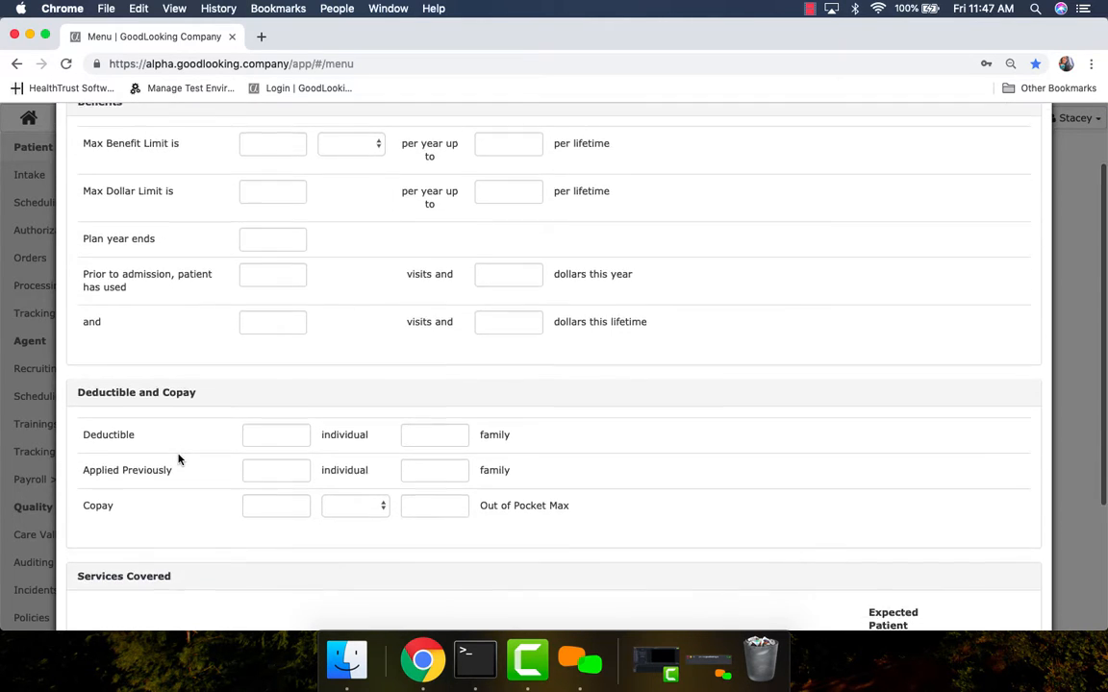
scroll(178, 459, down, 3)
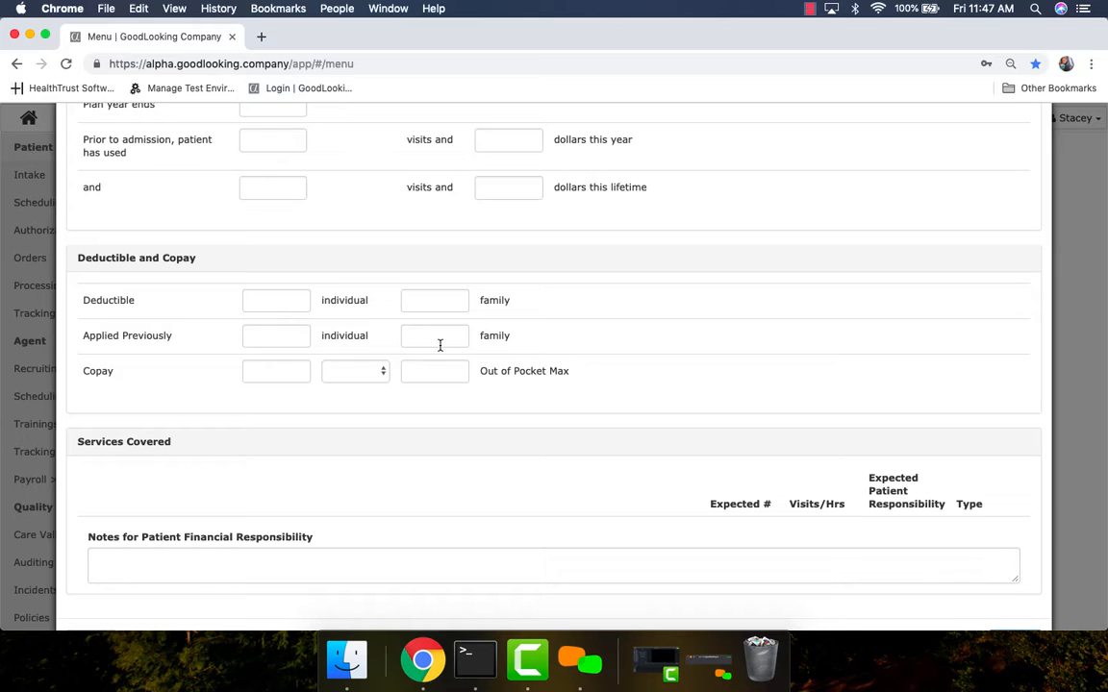
scroll(628, 411, down, 2)
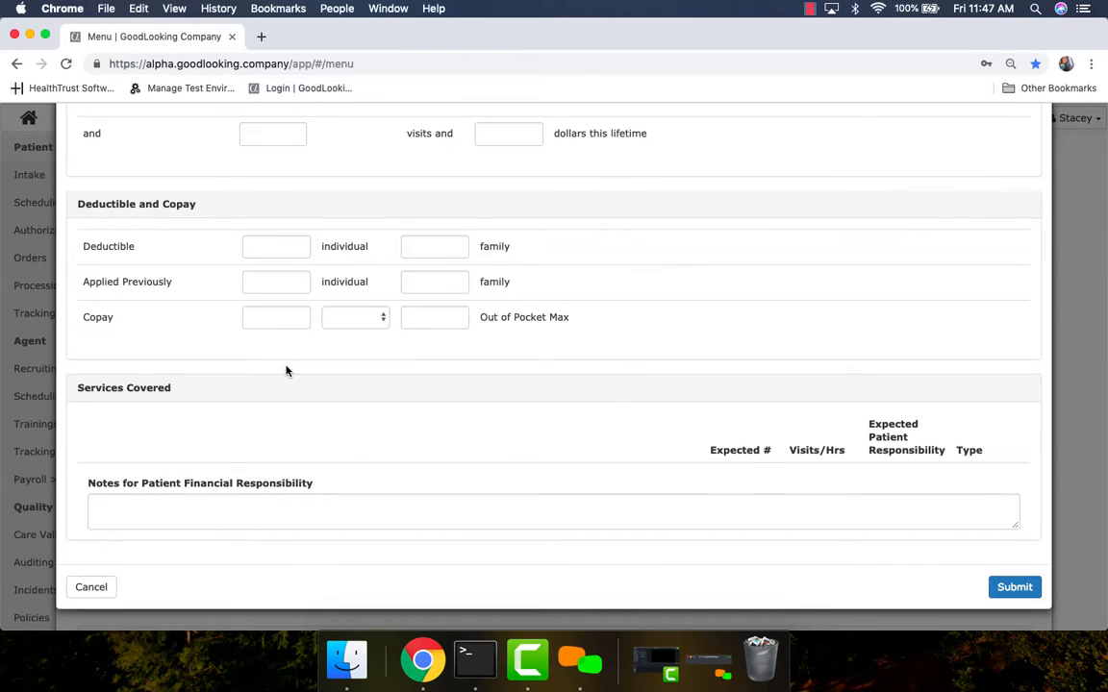
scroll(727, 283, up, 8)
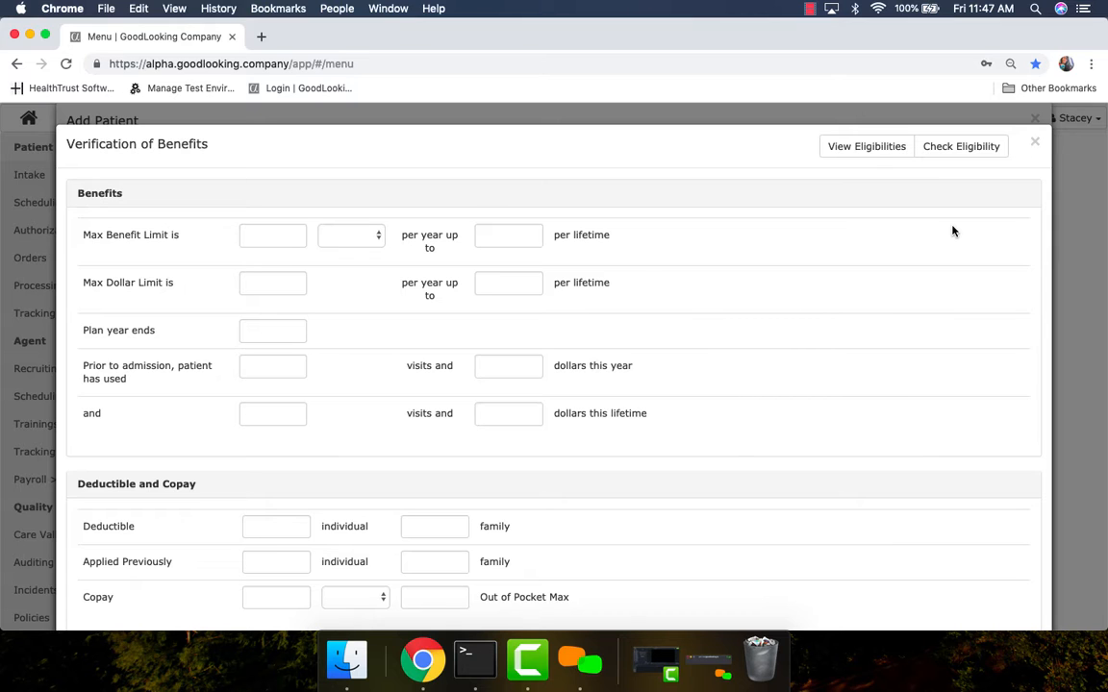
Check the patient's eligibility with the payer, view the stored eligibility responses, and dismiss both results
click(960, 154)
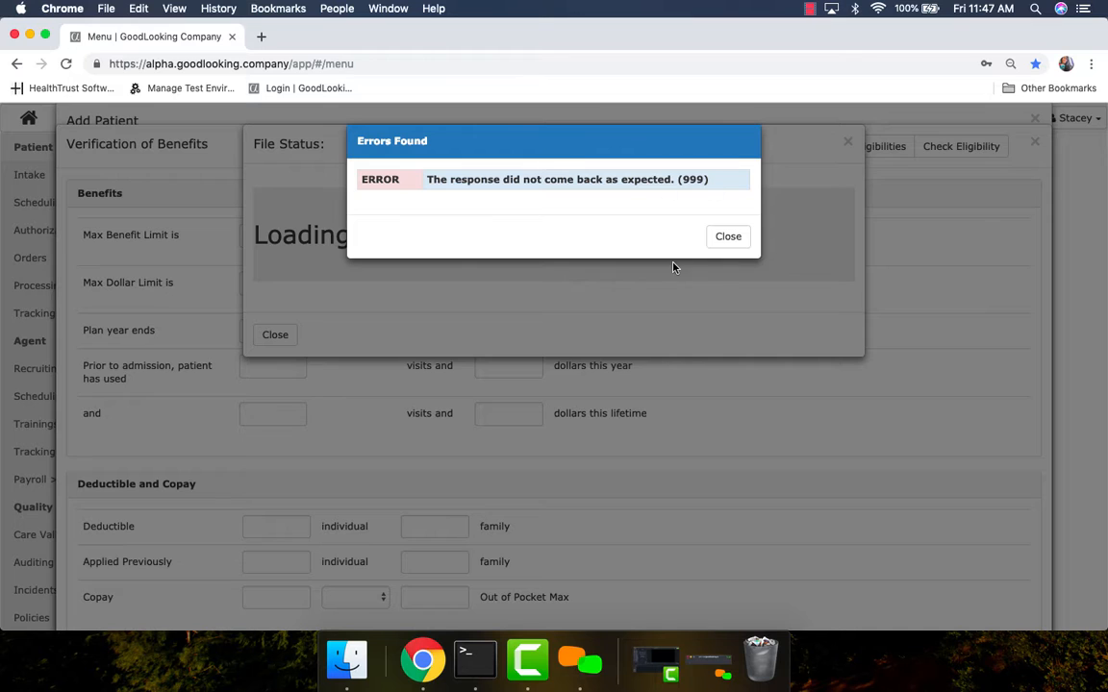
click(728, 237)
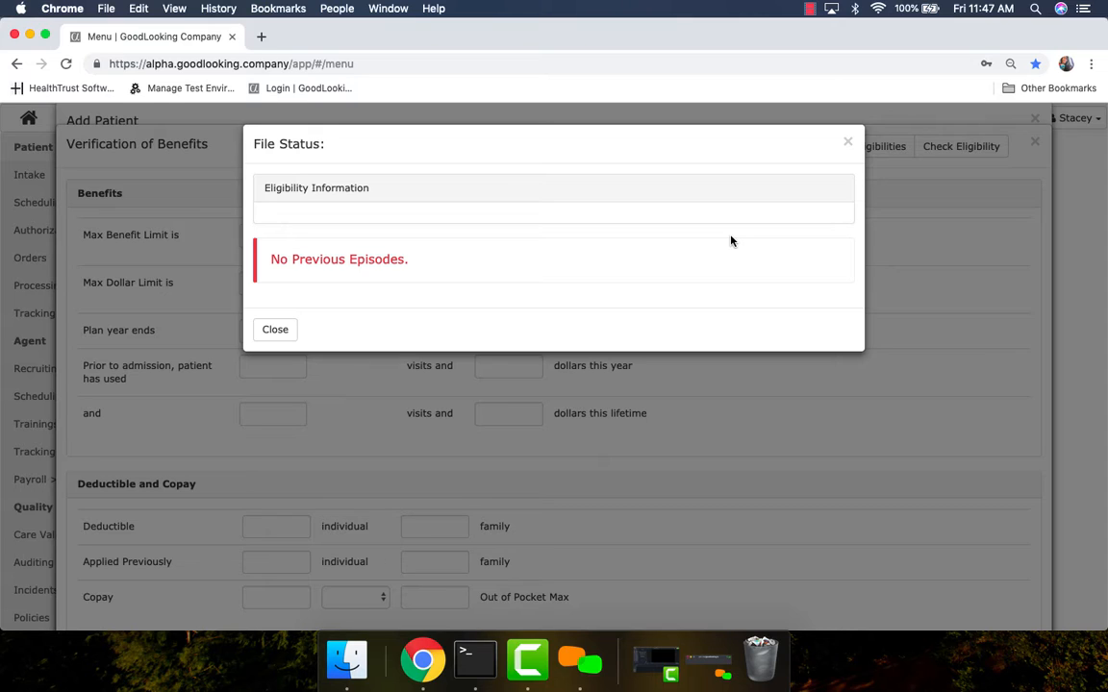
click(847, 142)
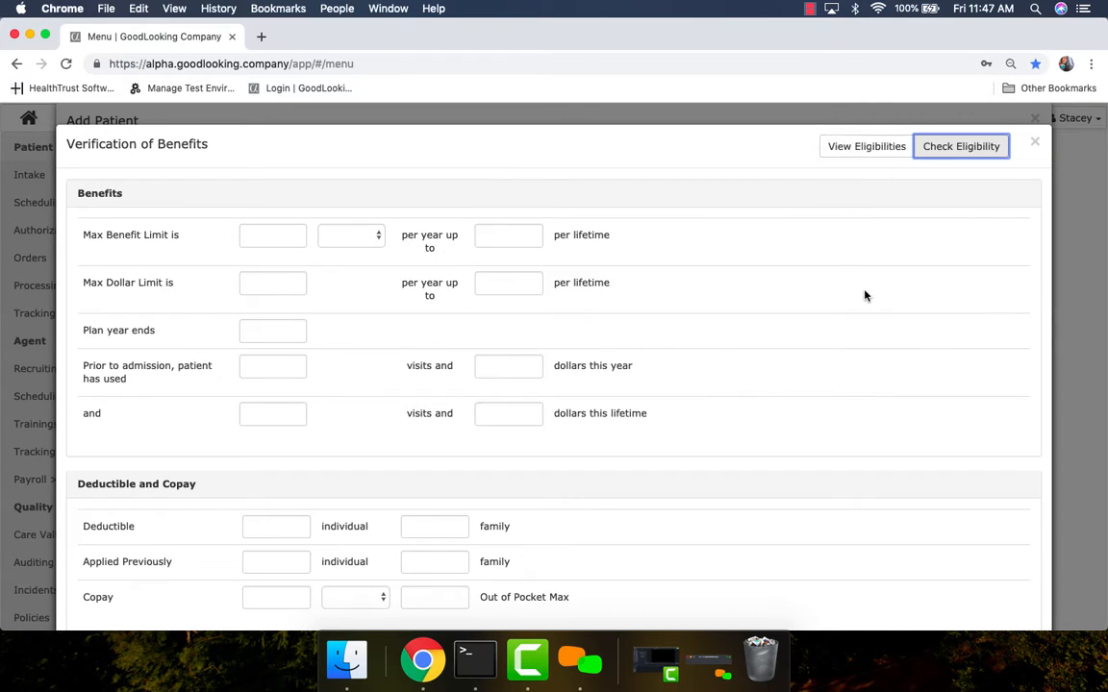
click(863, 149)
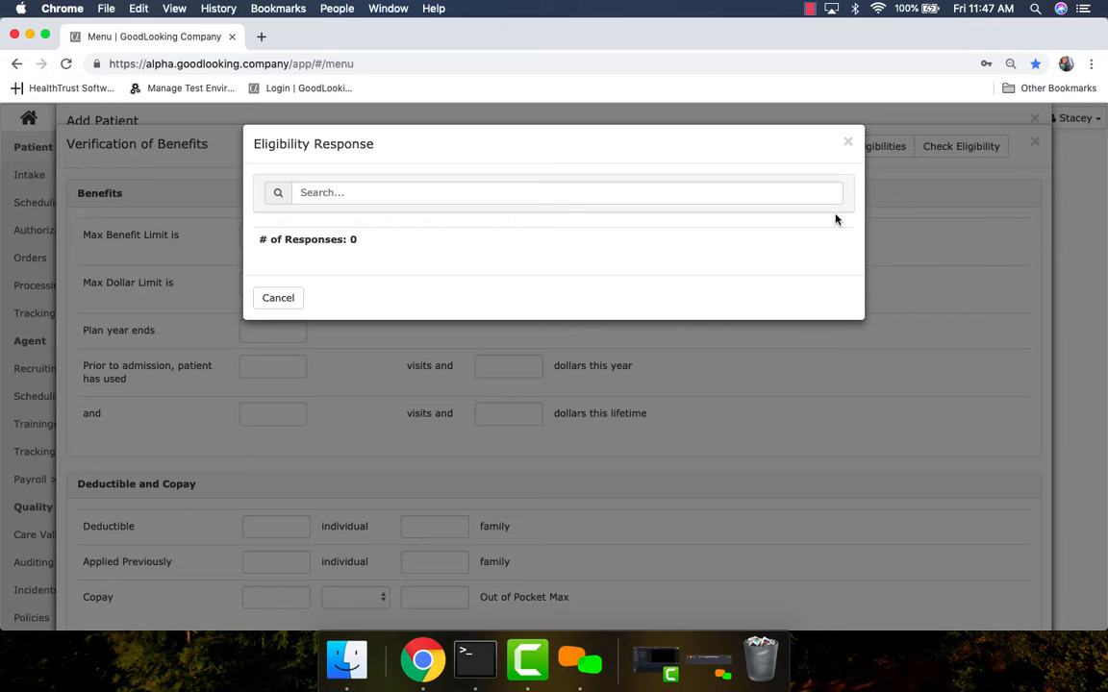
click(849, 144)
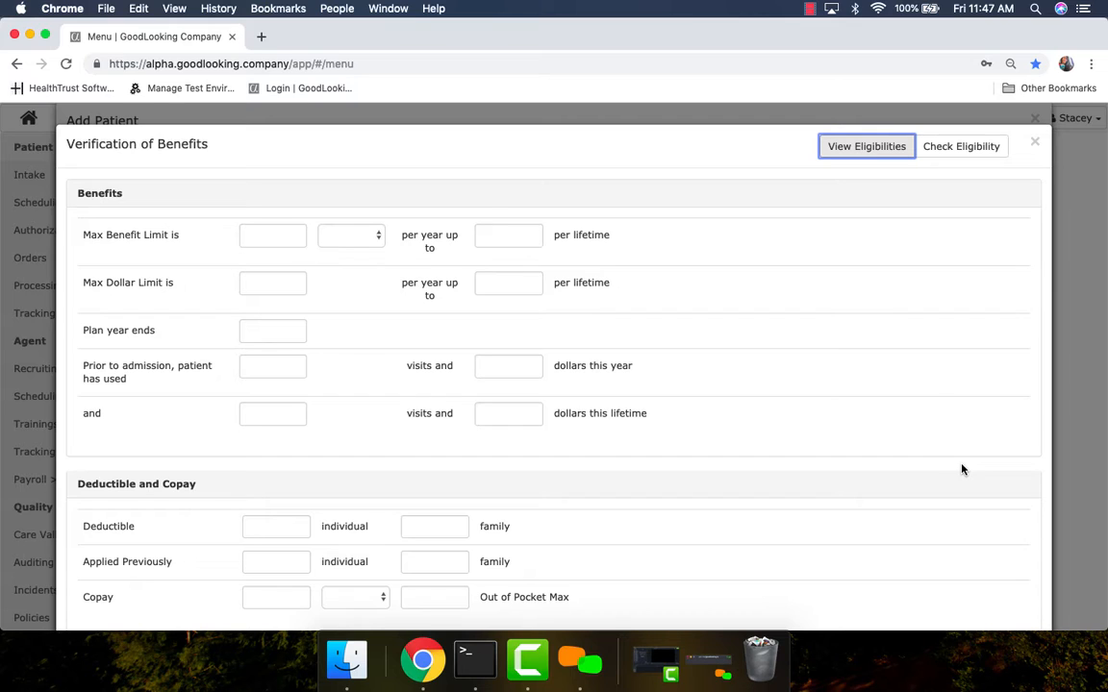
Close the benefits verification and exit the Add Patient form without submitting it
click(1035, 145)
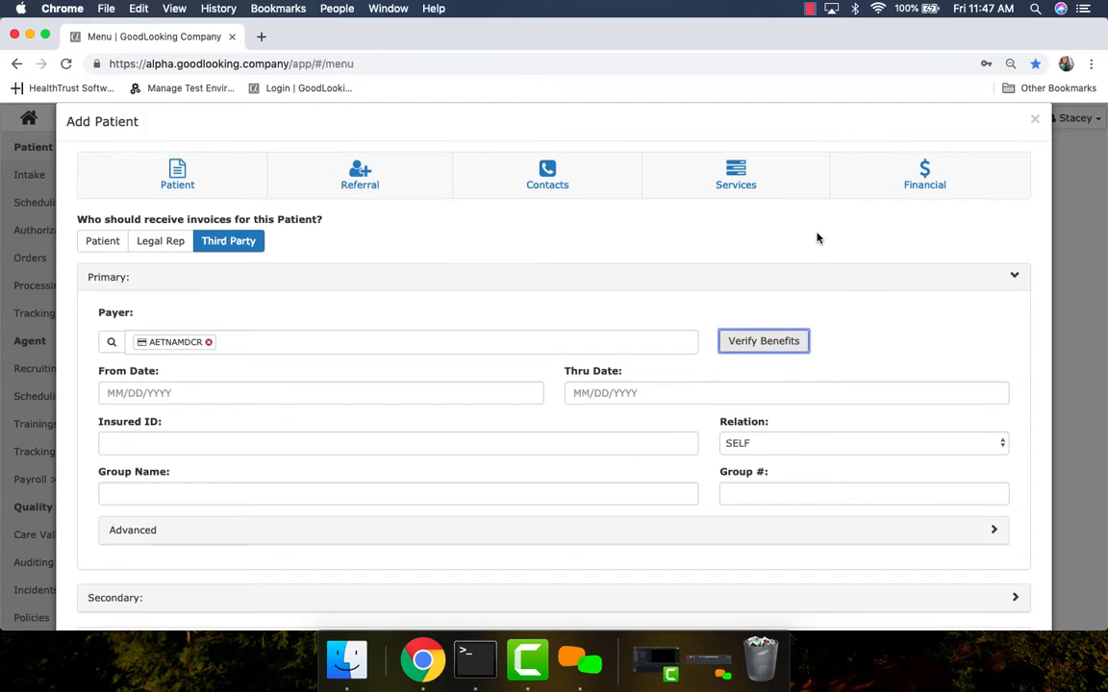
scroll(803, 248, up, 1)
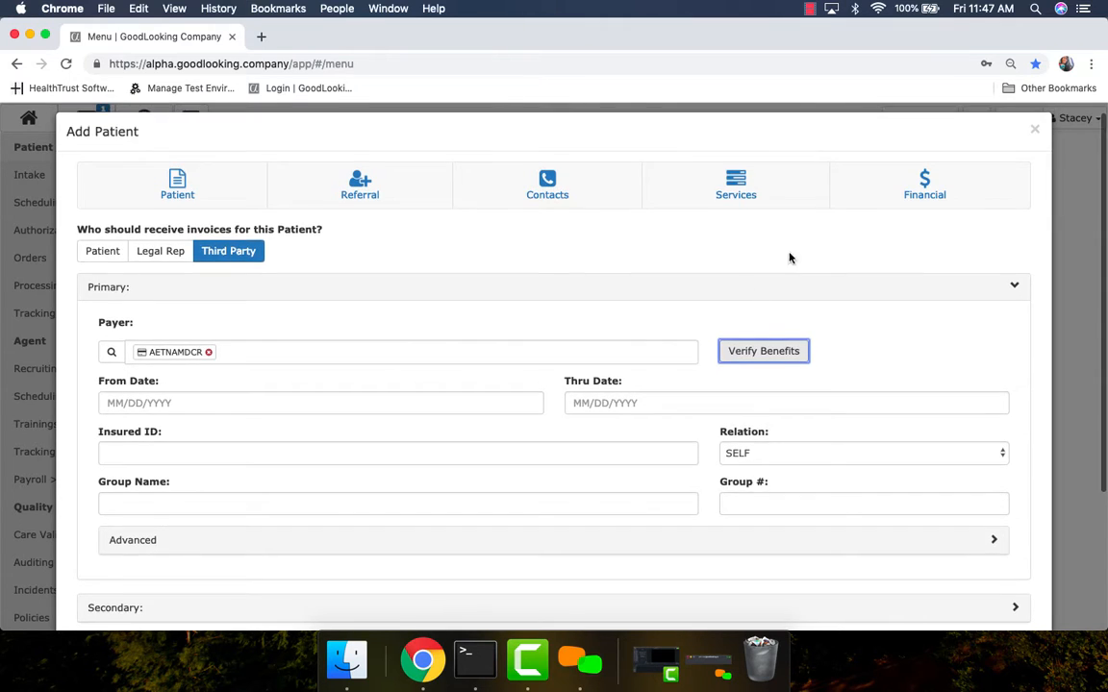
click(1036, 131)
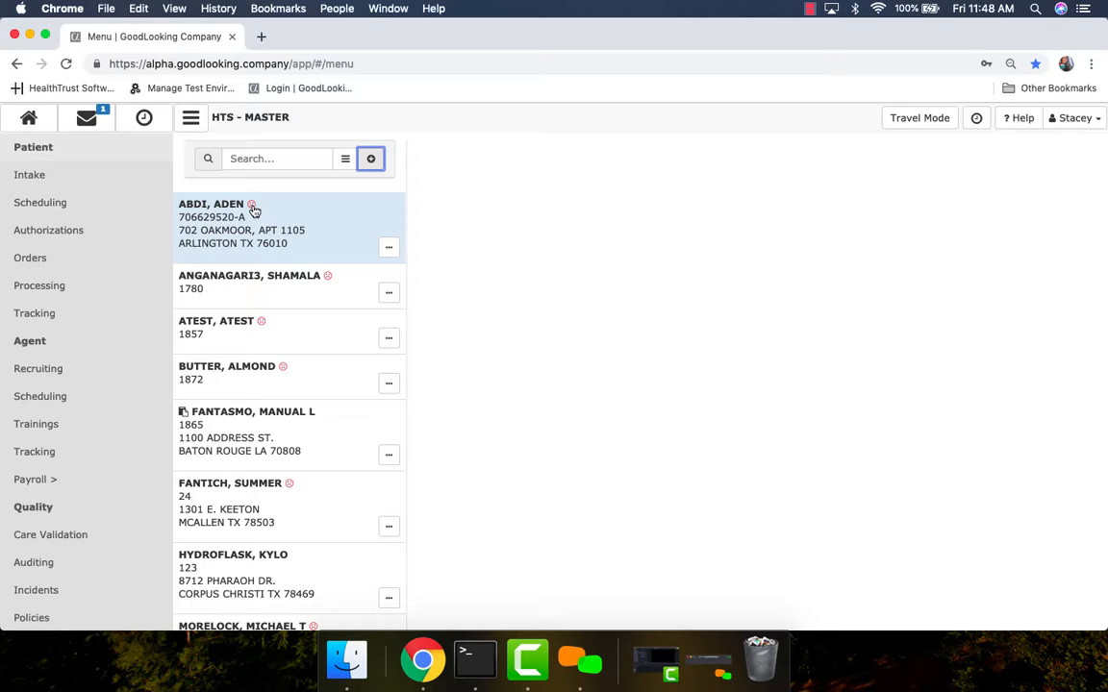
Look through the patient list and its search categories without choosing a search result
scroll(289, 403, down, 3)
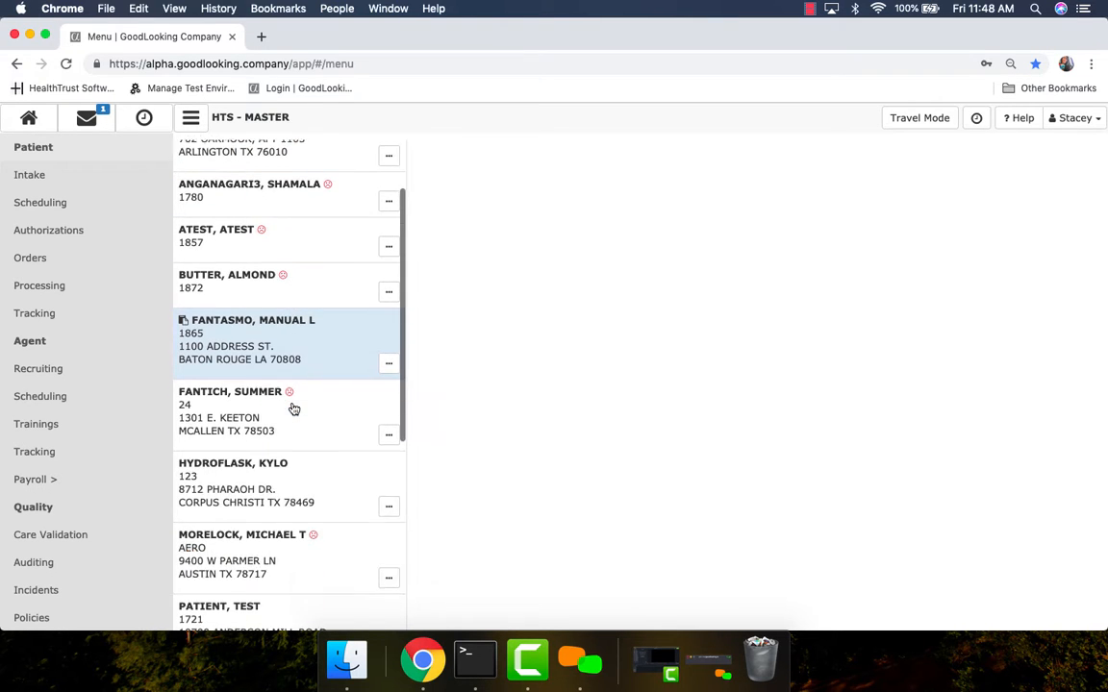
scroll(304, 391, up, 3)
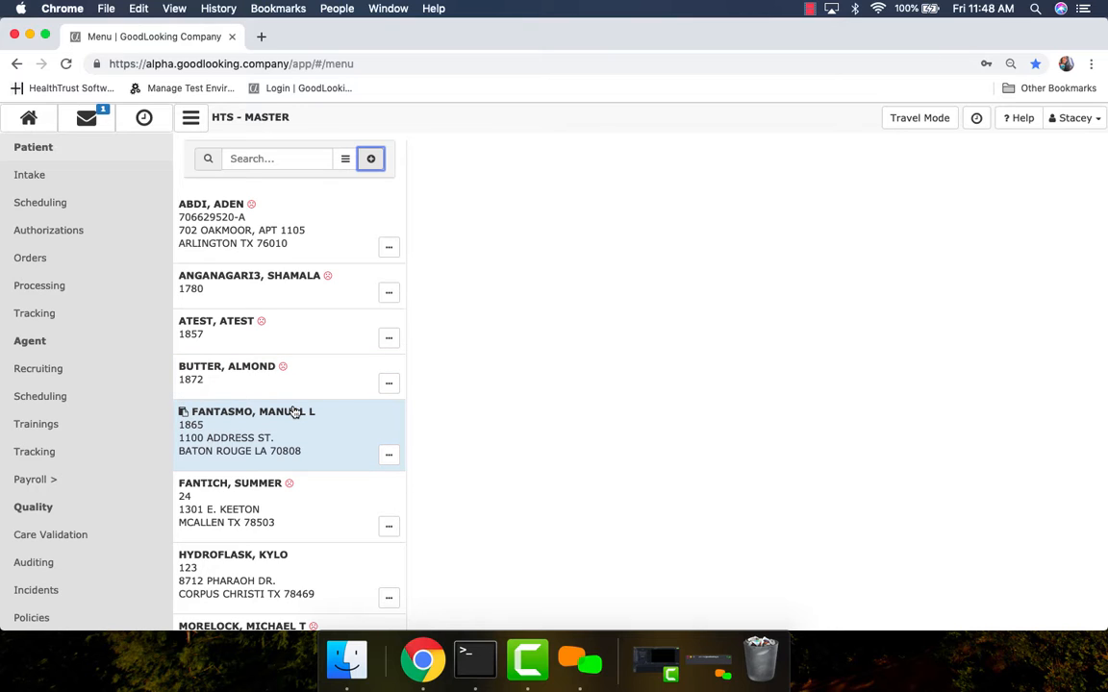
click(260, 161)
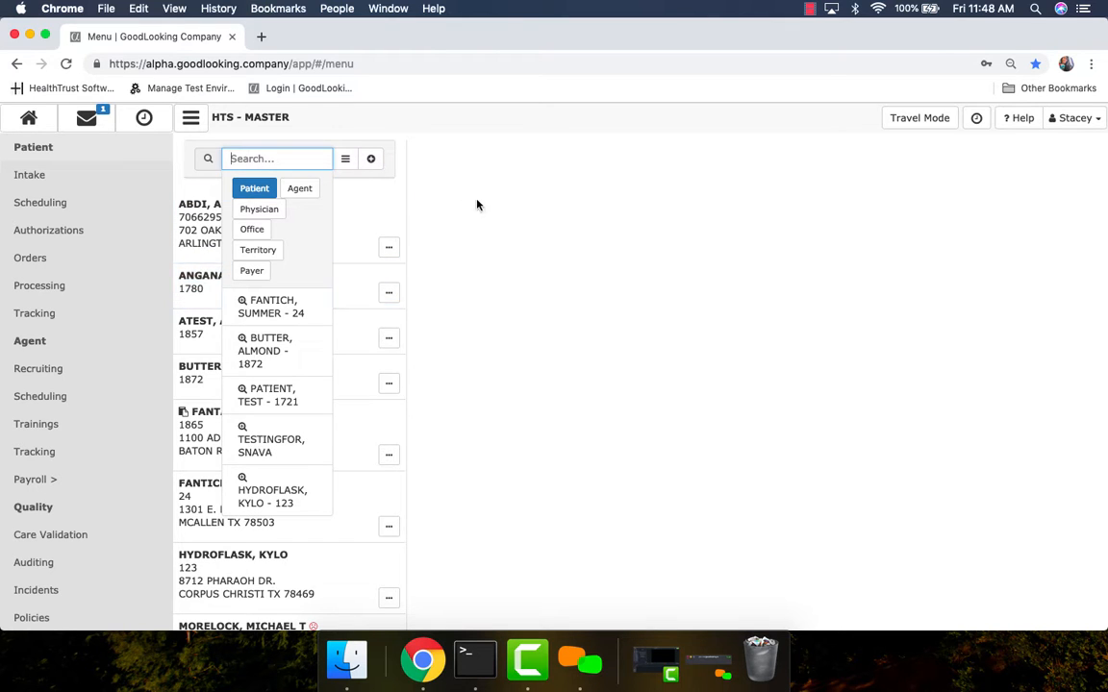
click(462, 128)
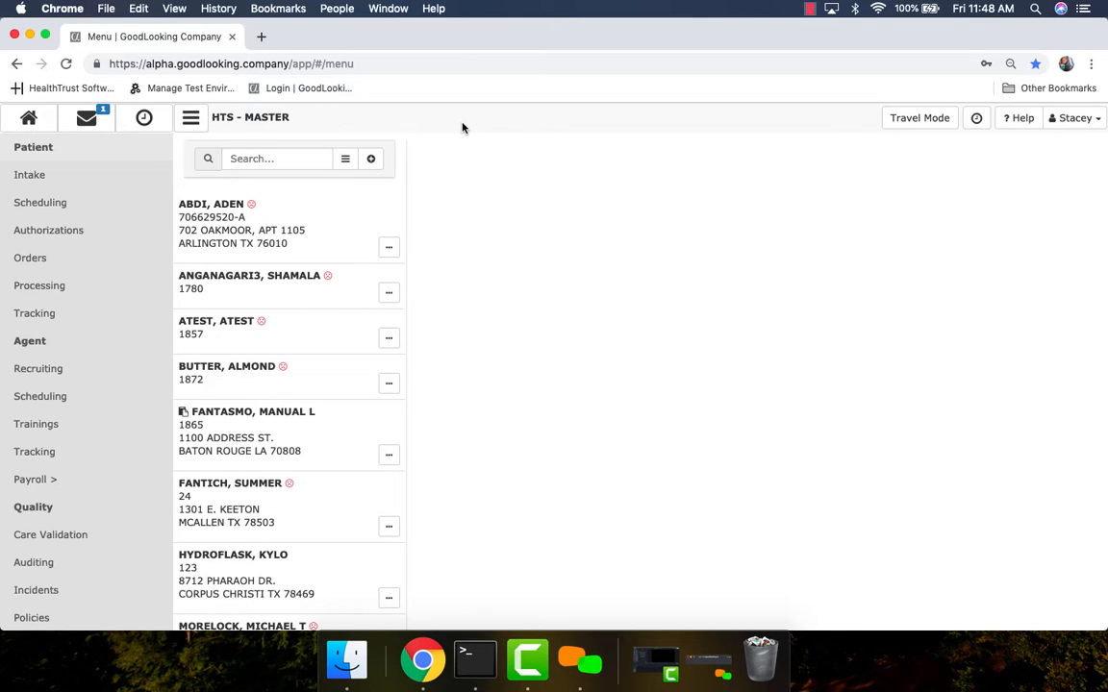
Open the first listed patient's record and review its contact, summary, services and financial overview
click(252, 218)
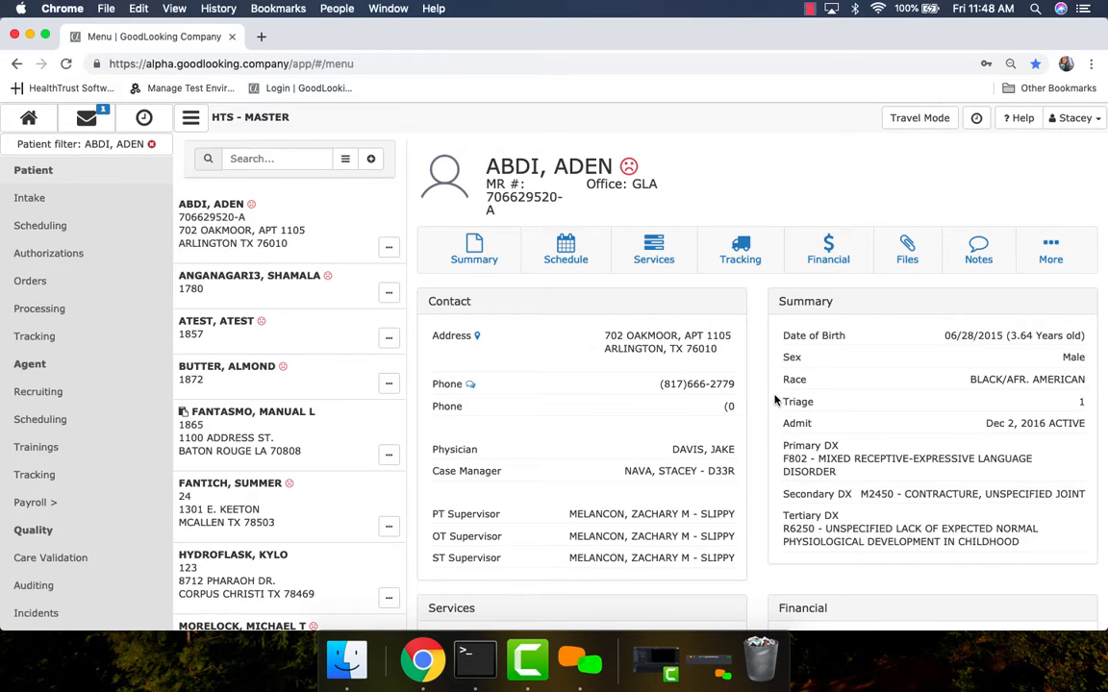
scroll(854, 395, down, 2)
scroll(950, 445, down, 3)
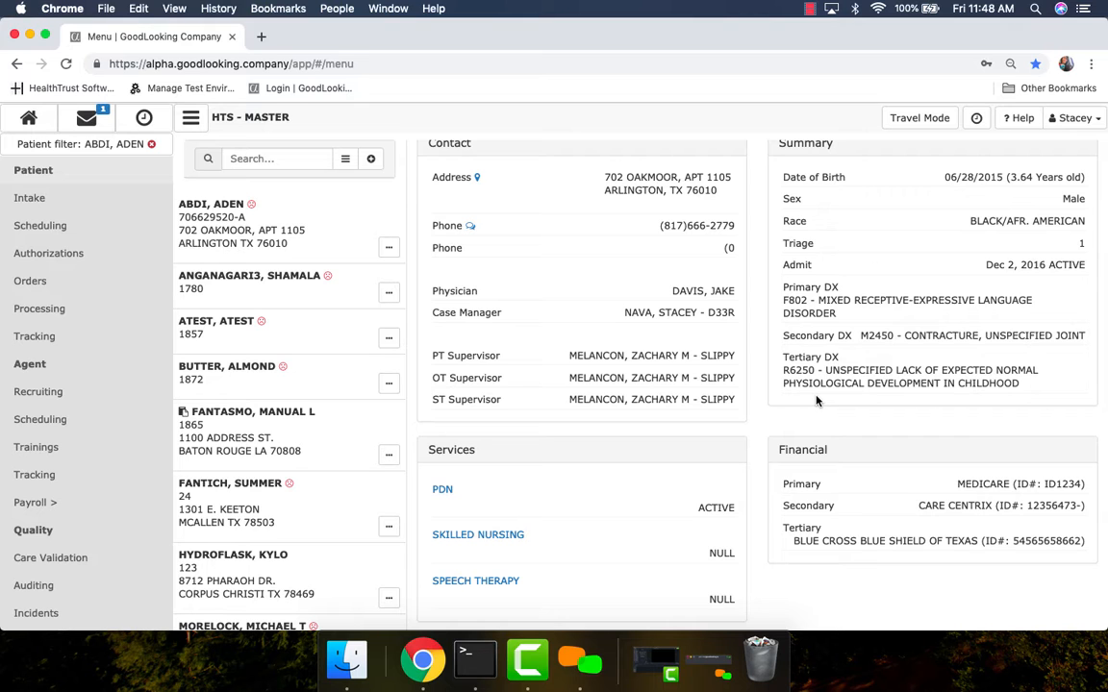
scroll(817, 401, up, 2)
scroll(816, 401, up, 2)
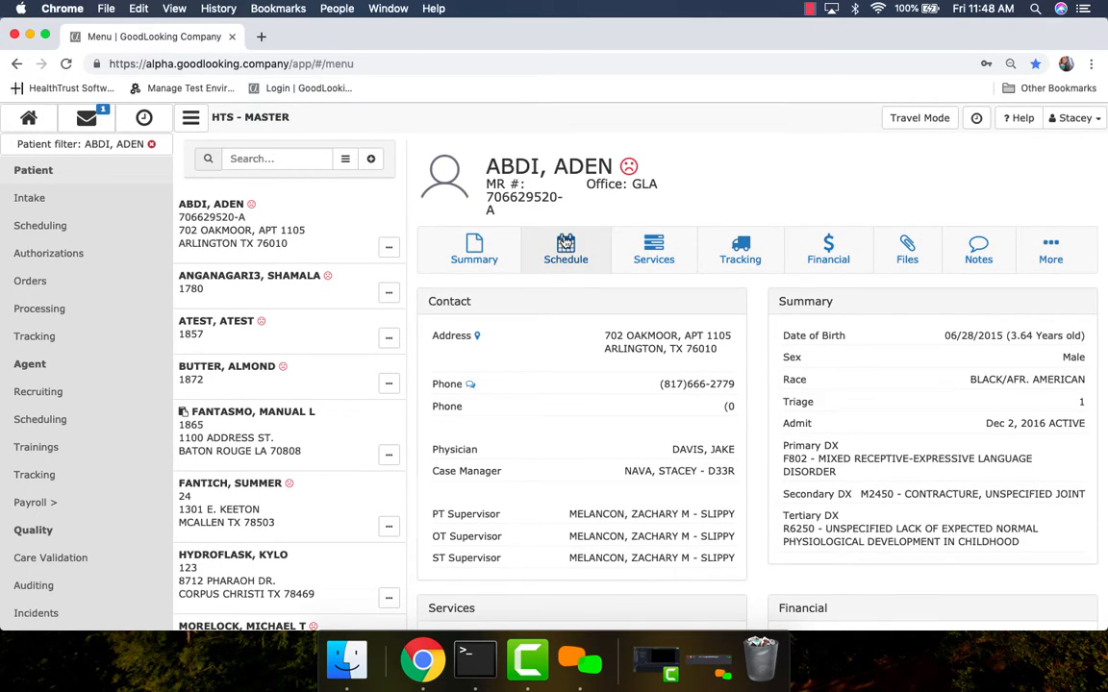
View the patient's schedule, and examine the diagnoses and vitals charts in the Services section
click(565, 246)
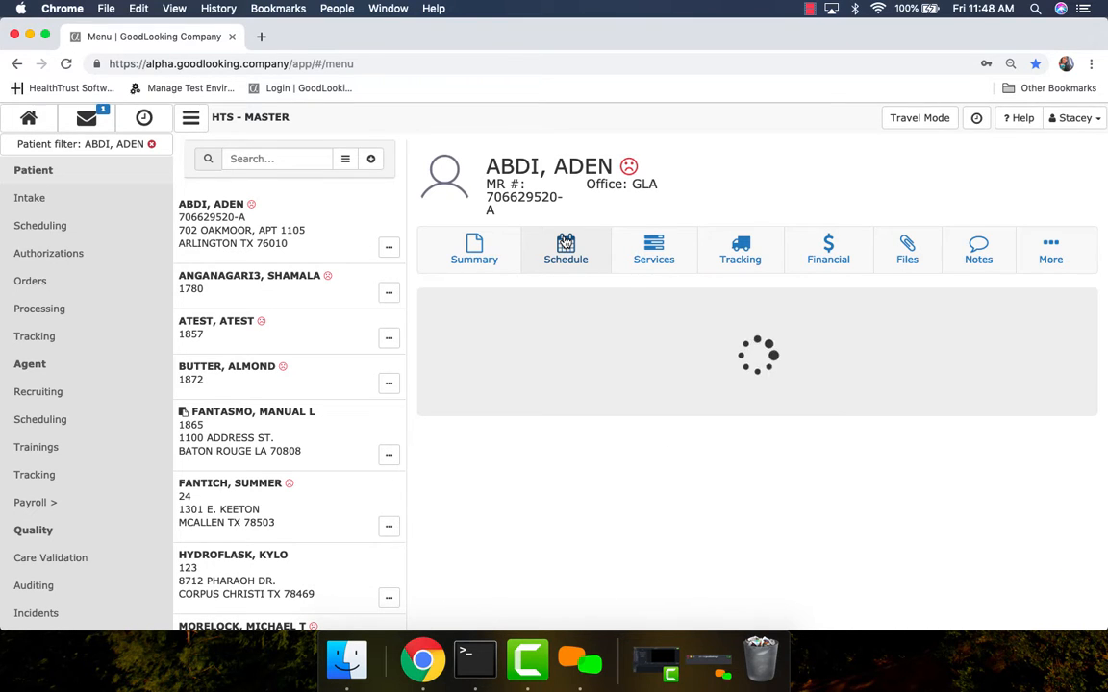
click(656, 250)
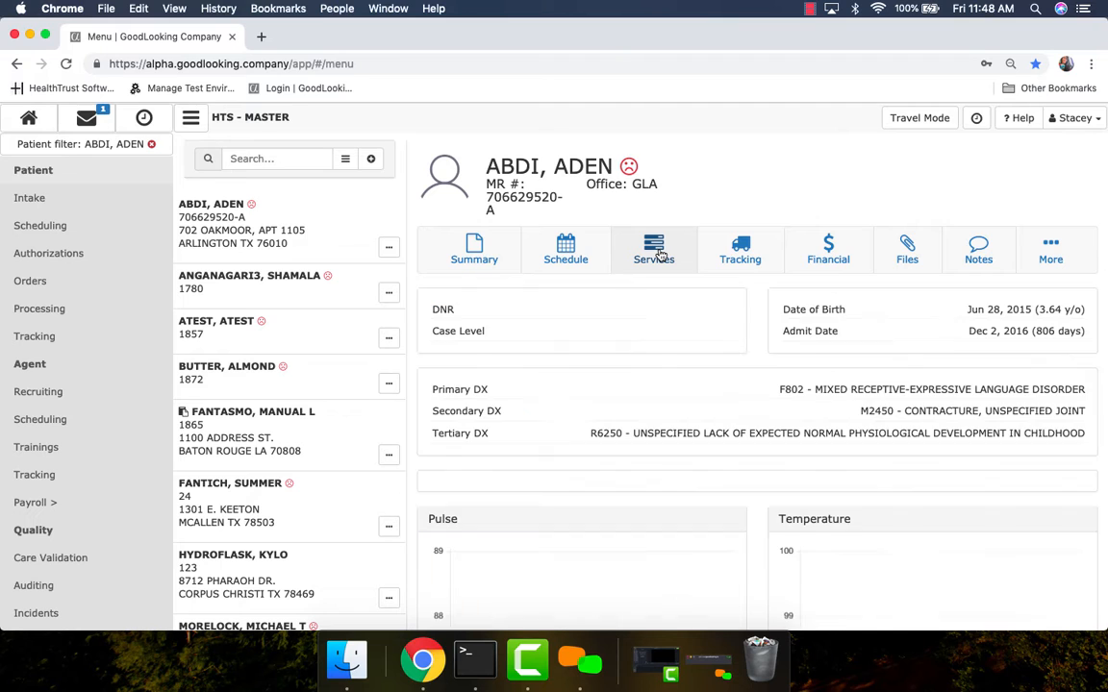
scroll(845, 365, down, 3)
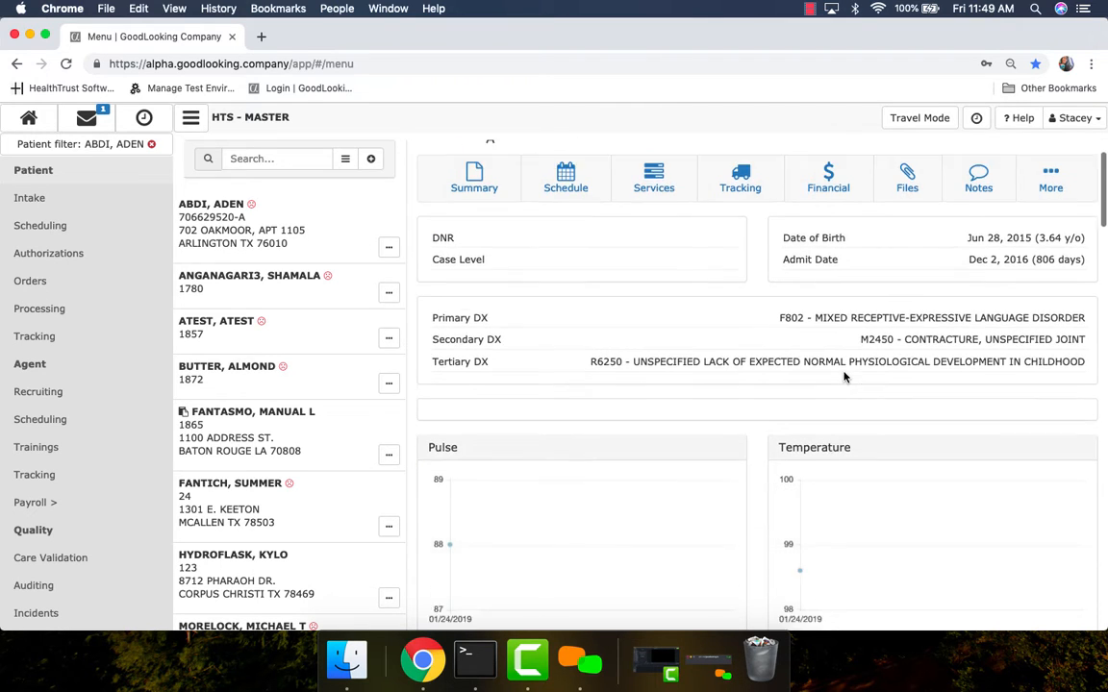
scroll(842, 376, up, 3)
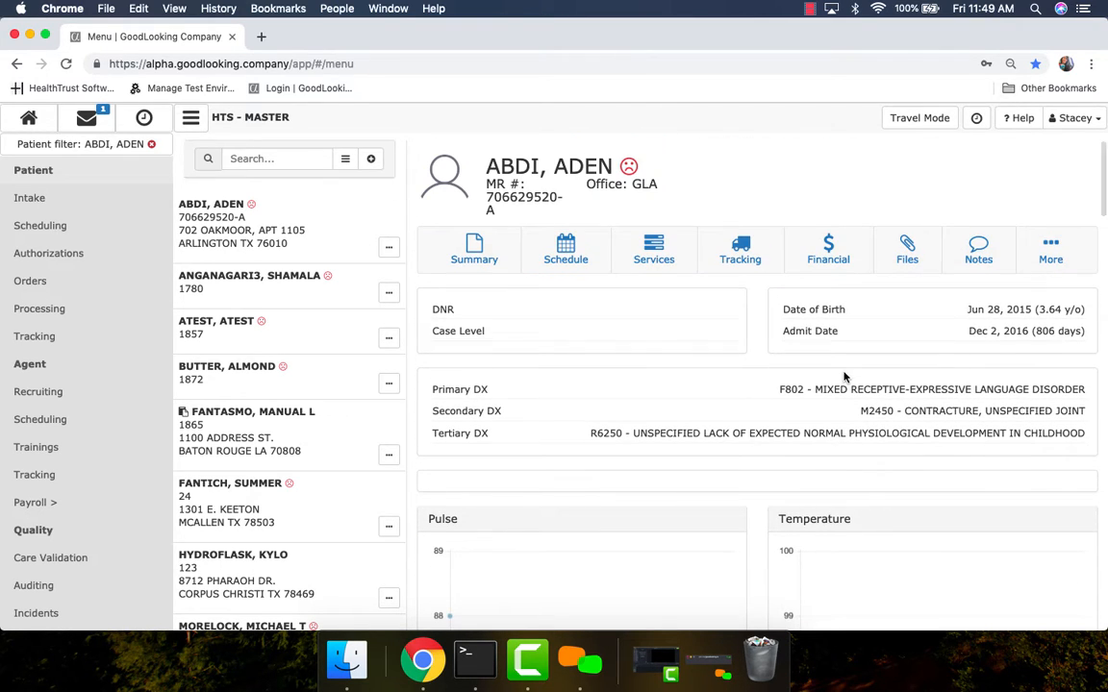
Review the patient's tracking items with their issue and expiration dates
click(745, 262)
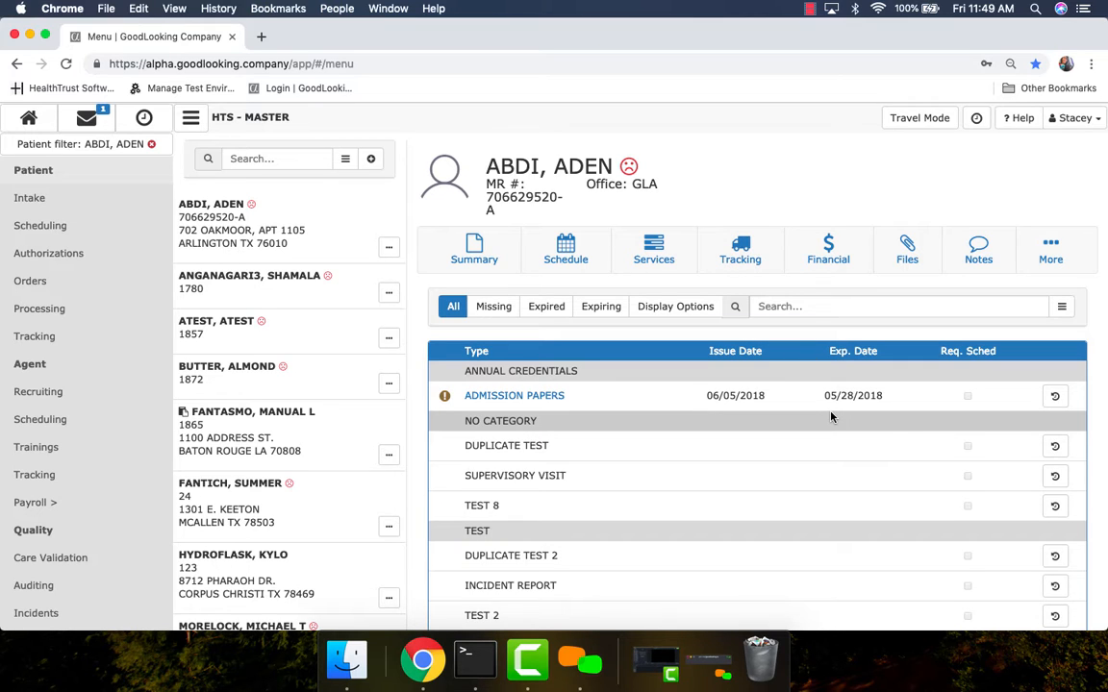
scroll(833, 498, down, 2)
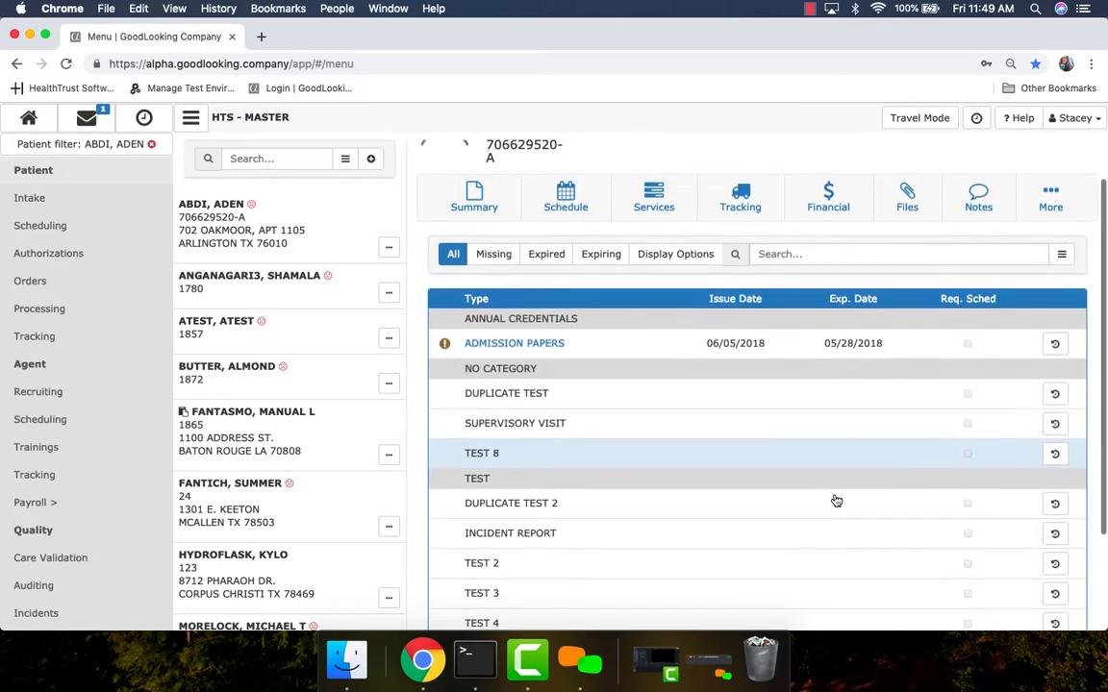
scroll(836, 501, up, 3)
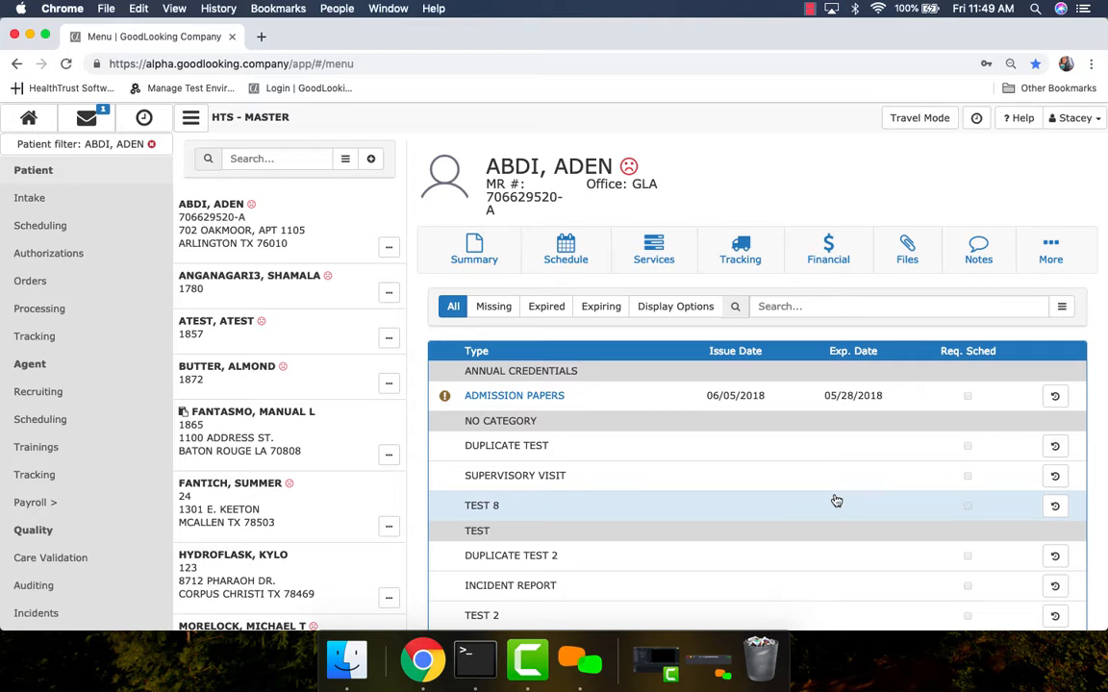
Review the patient's primary, secondary and tertiary payers, and view the UB-04 invoice's details without changing them
click(830, 256)
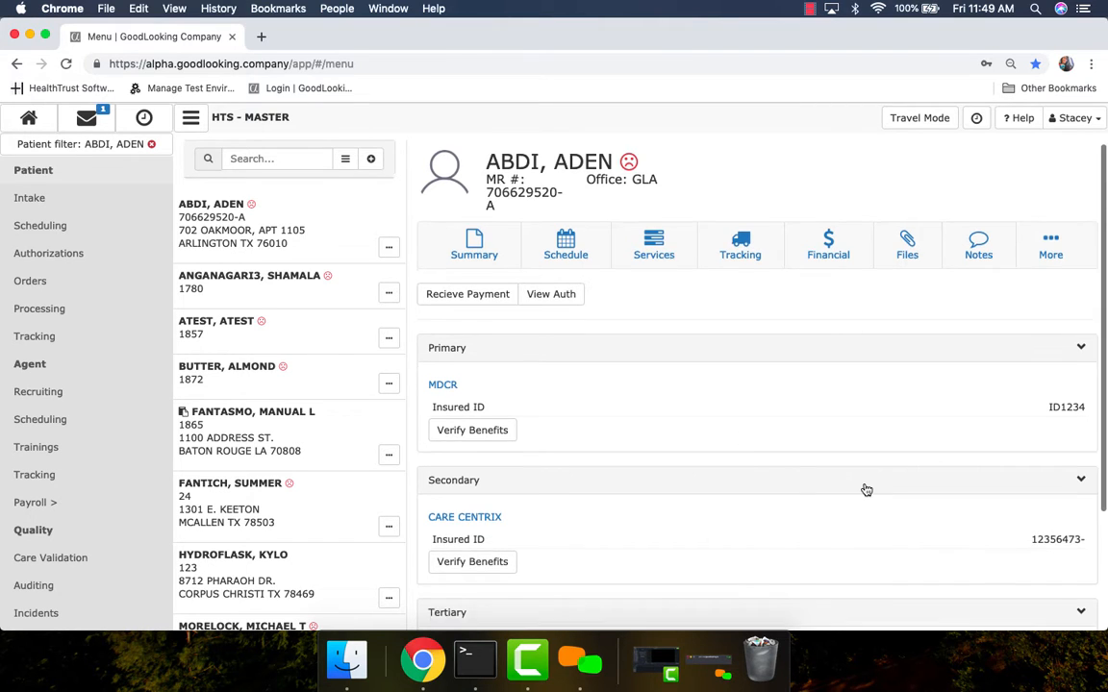
scroll(865, 491, down, 2)
scroll(866, 490, down, 3)
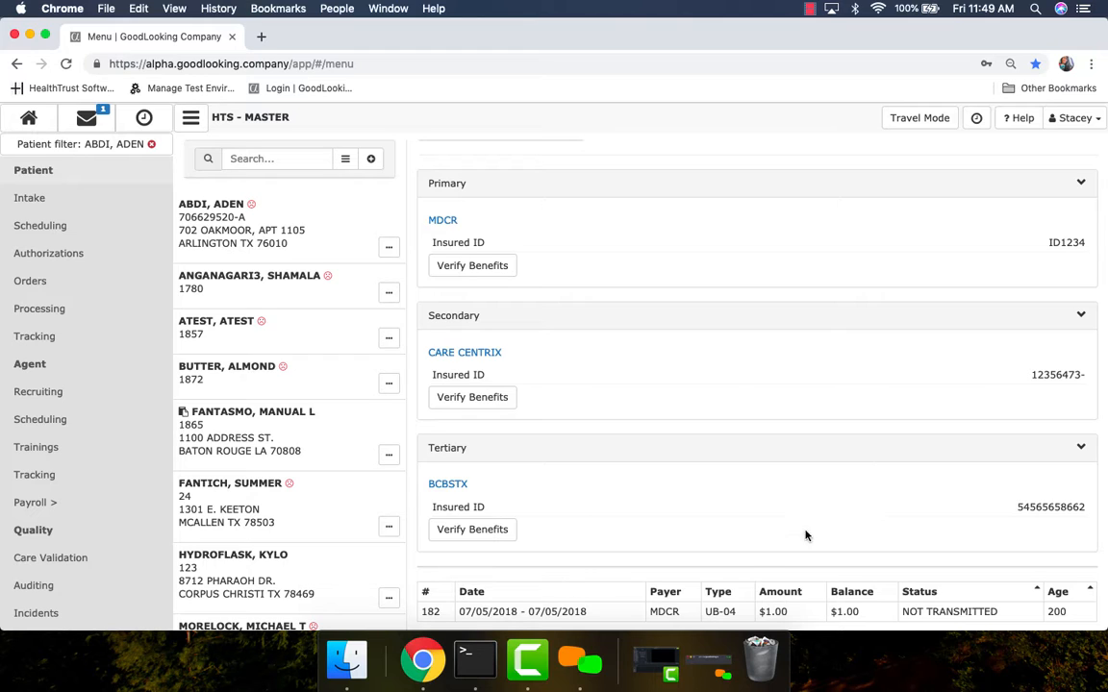
click(771, 613)
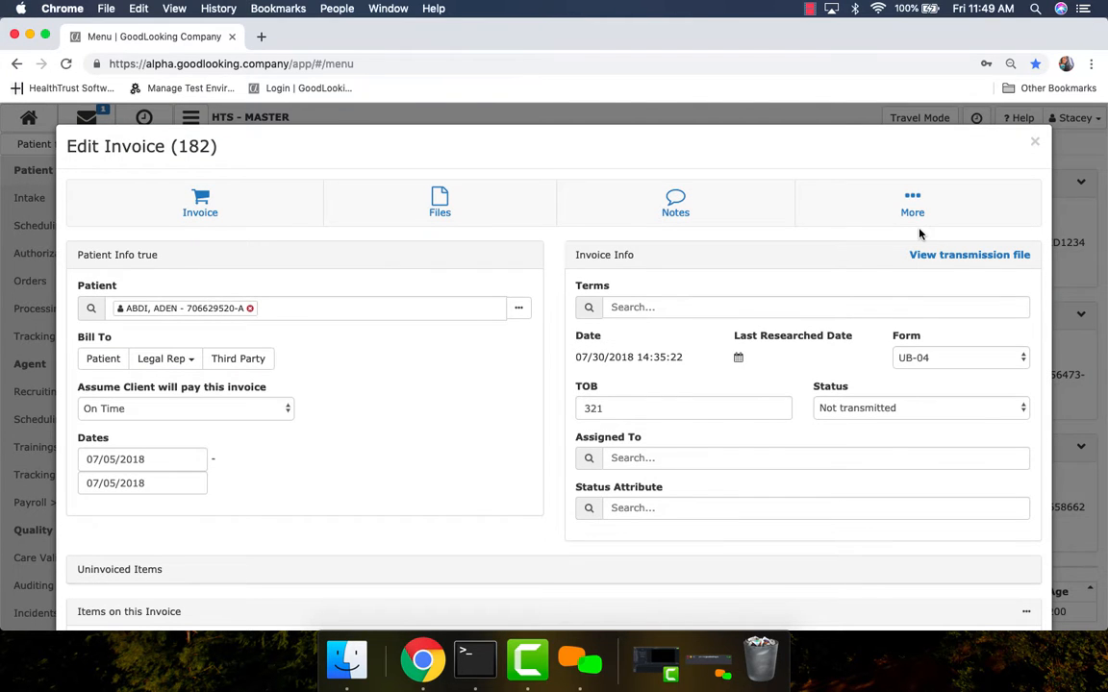
click(1034, 144)
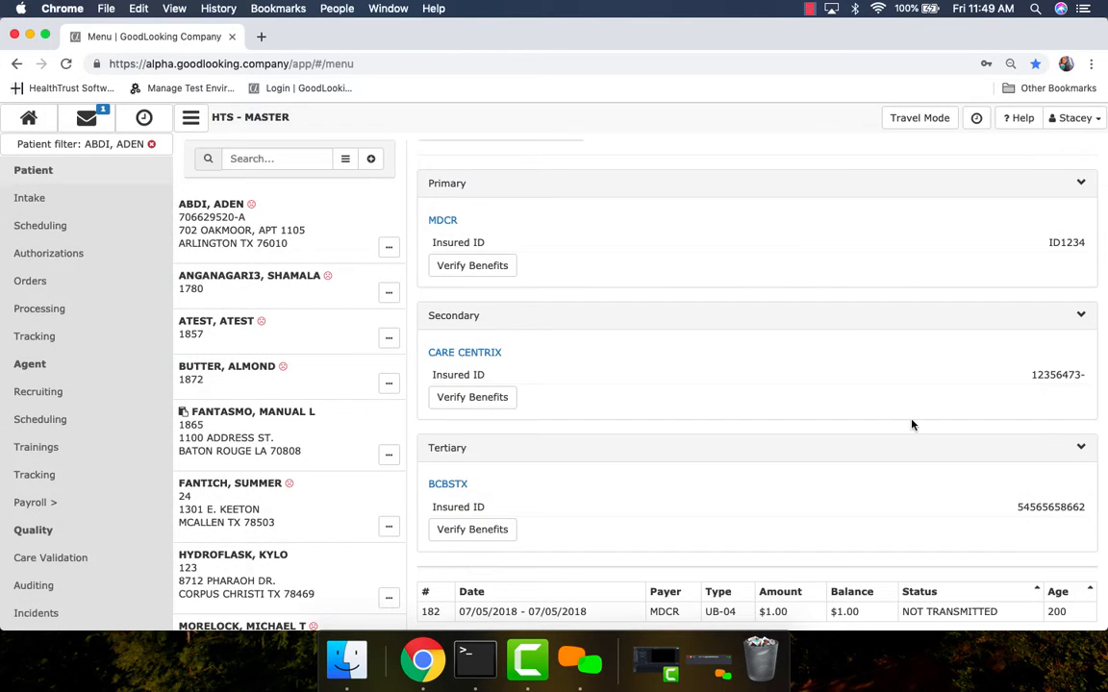
scroll(913, 425, up, 2)
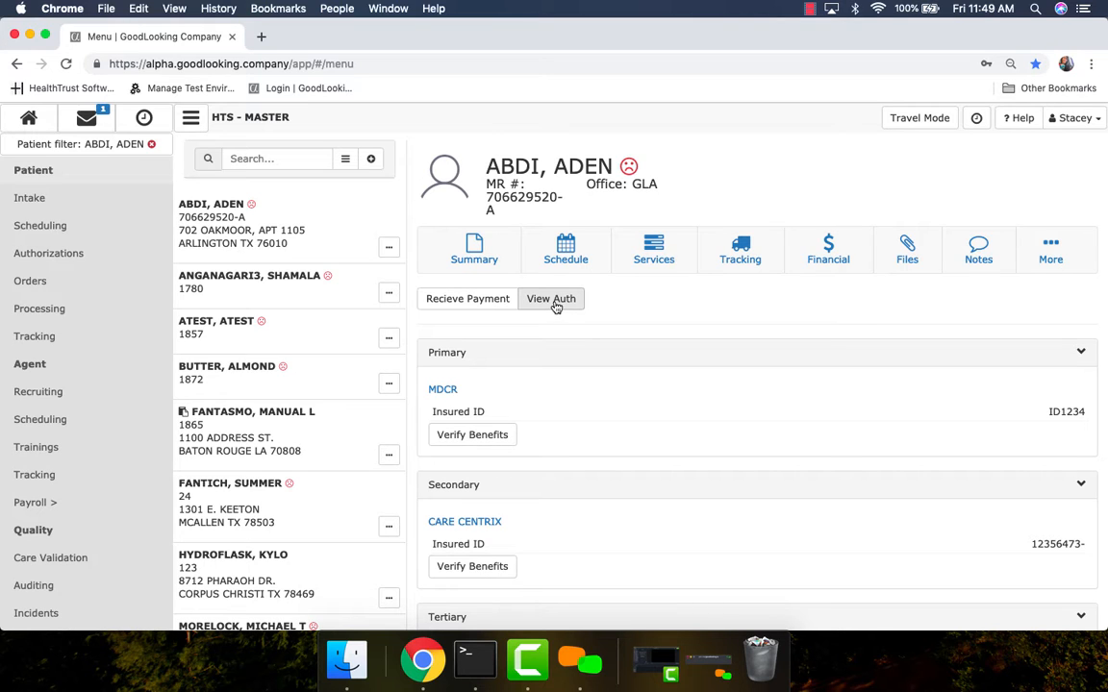
Open the payment receipt form without submitting it, and view the patient's files and notes
click(467, 300)
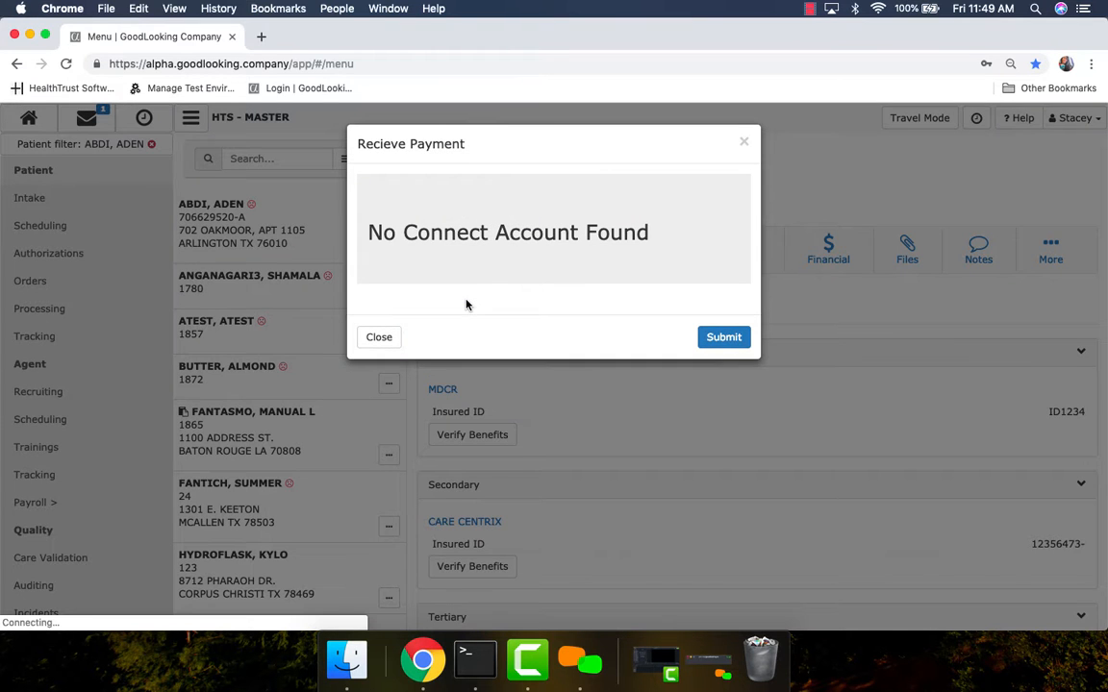
click(743, 144)
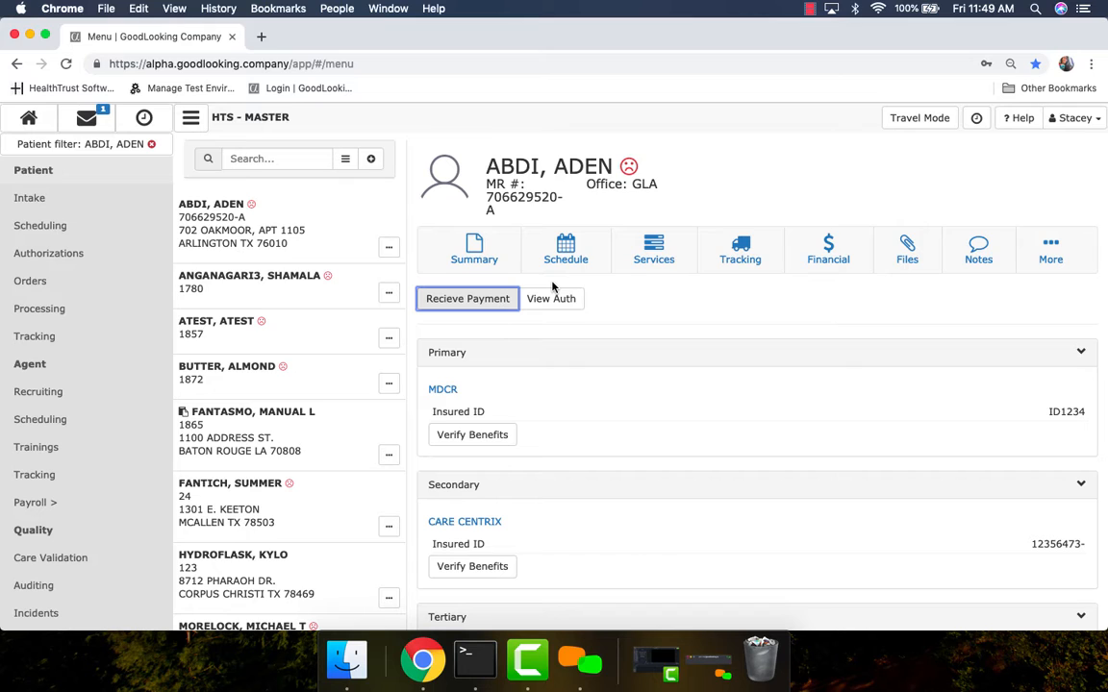
click(905, 248)
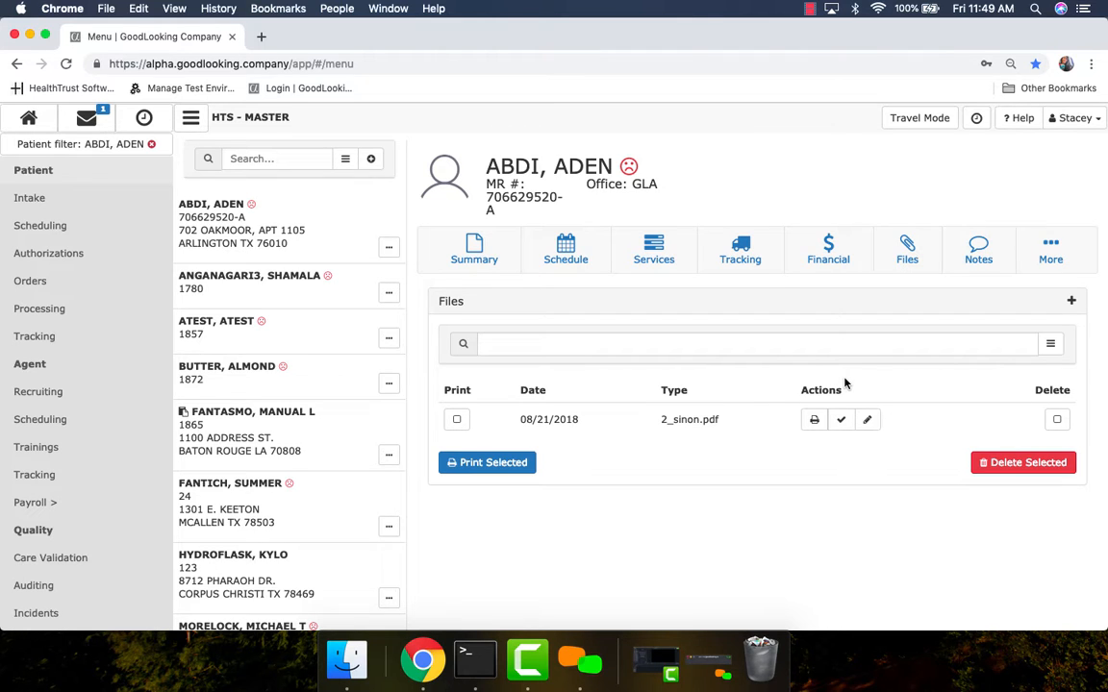
click(987, 257)
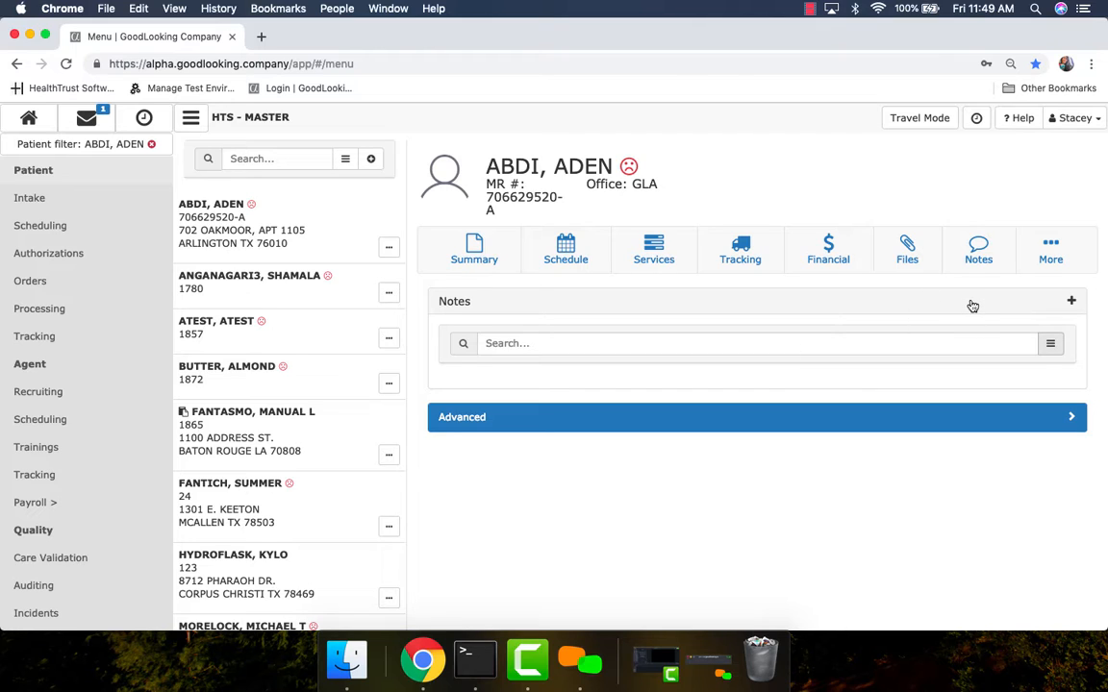
Review the patient record's audit history of old and new values, editors and times, and close it
click(1052, 257)
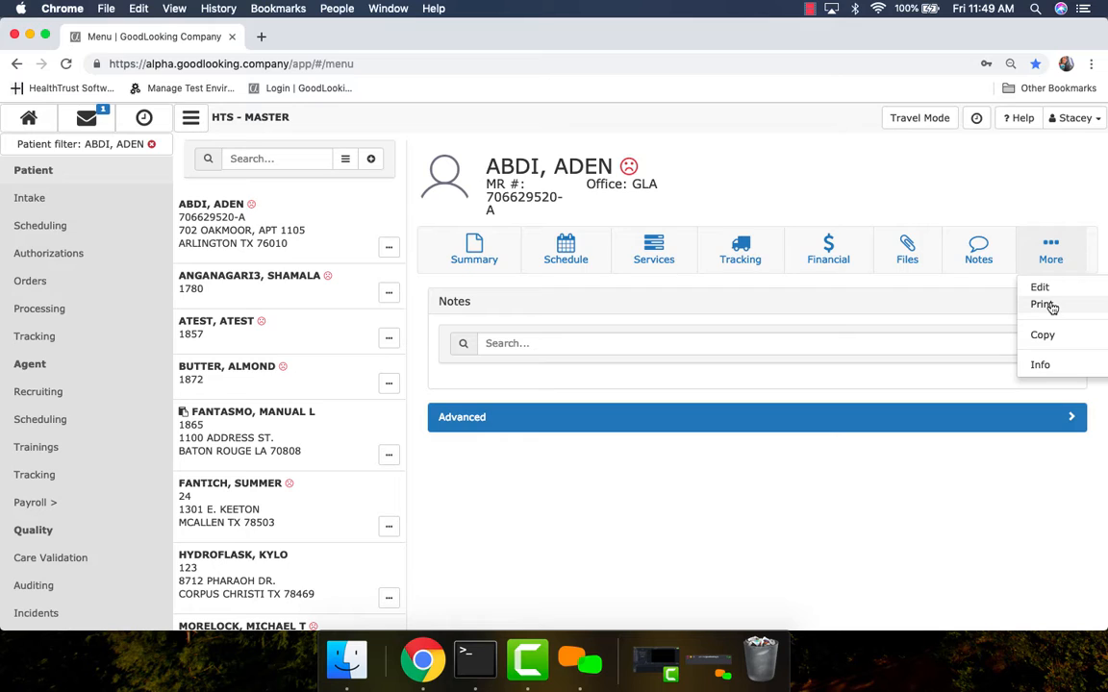
click(1041, 366)
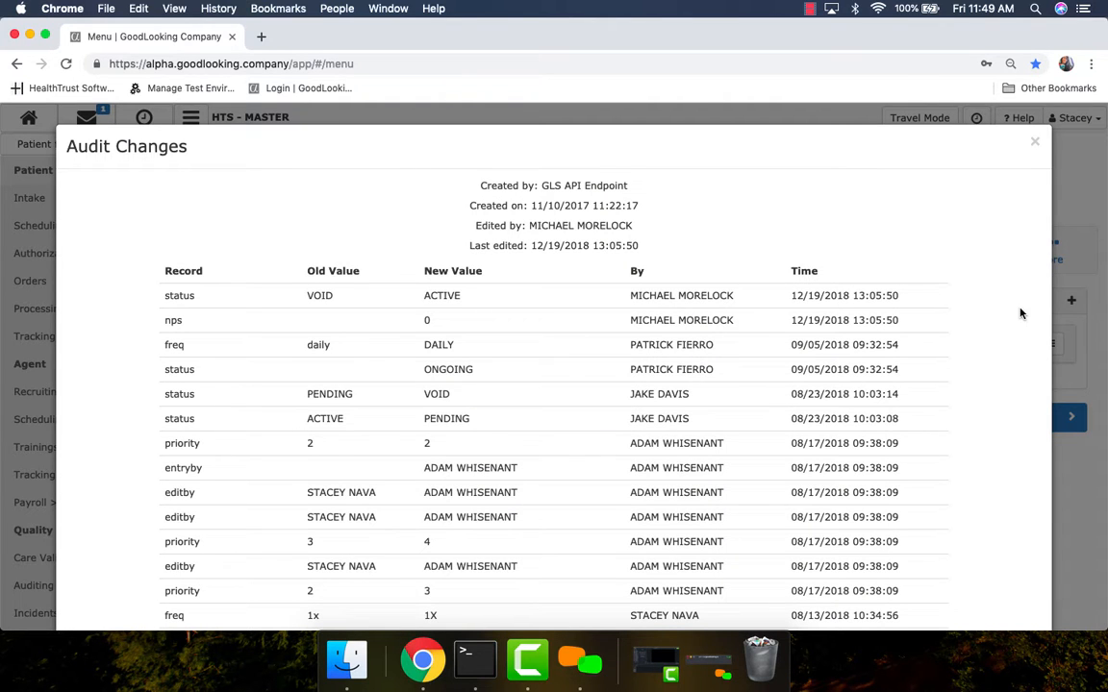
scroll(1023, 462, down, 3)
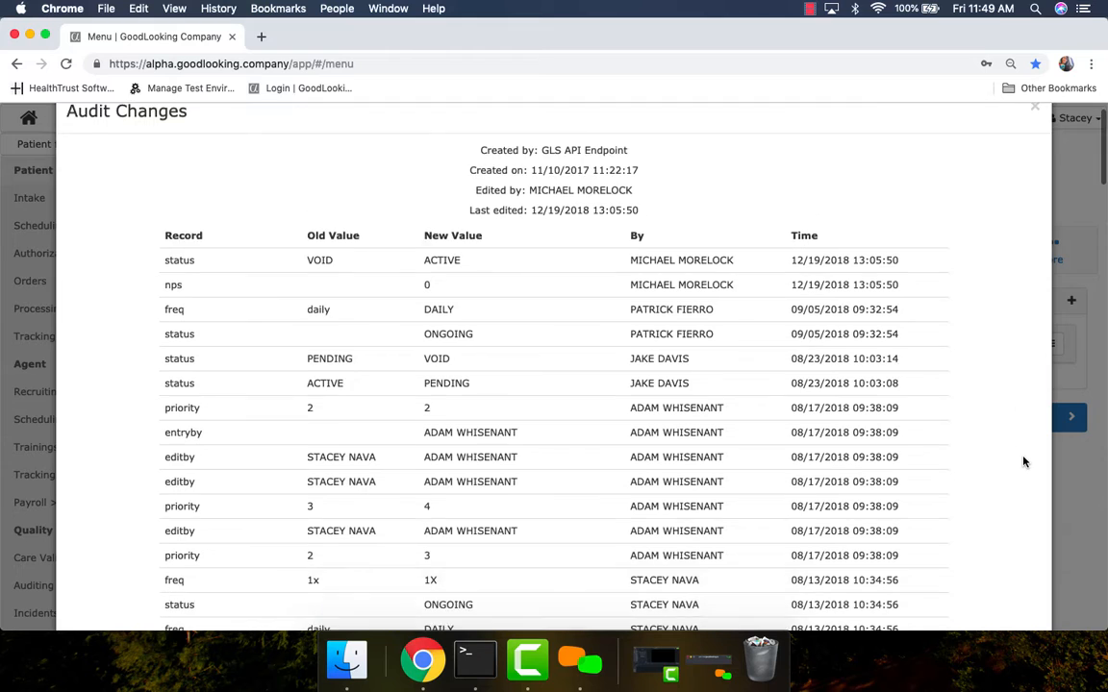
scroll(1023, 463, up, 3)
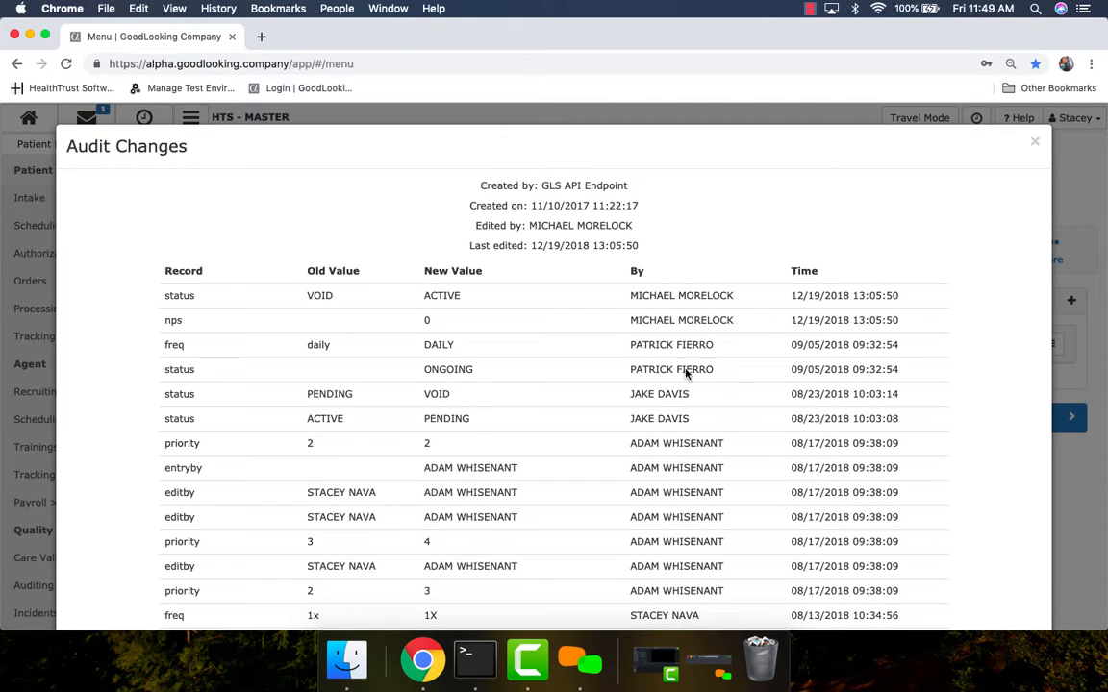
click(1037, 142)
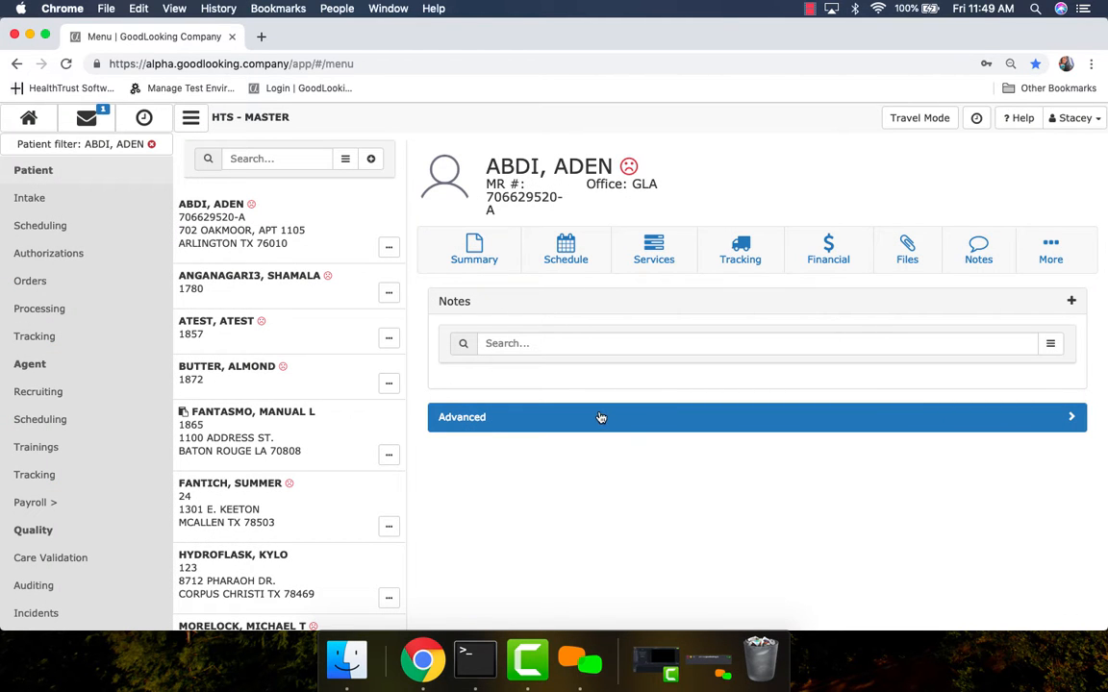
Return to the patient's summary, and open the profile picture's file chooser without selecting an image
click(474, 247)
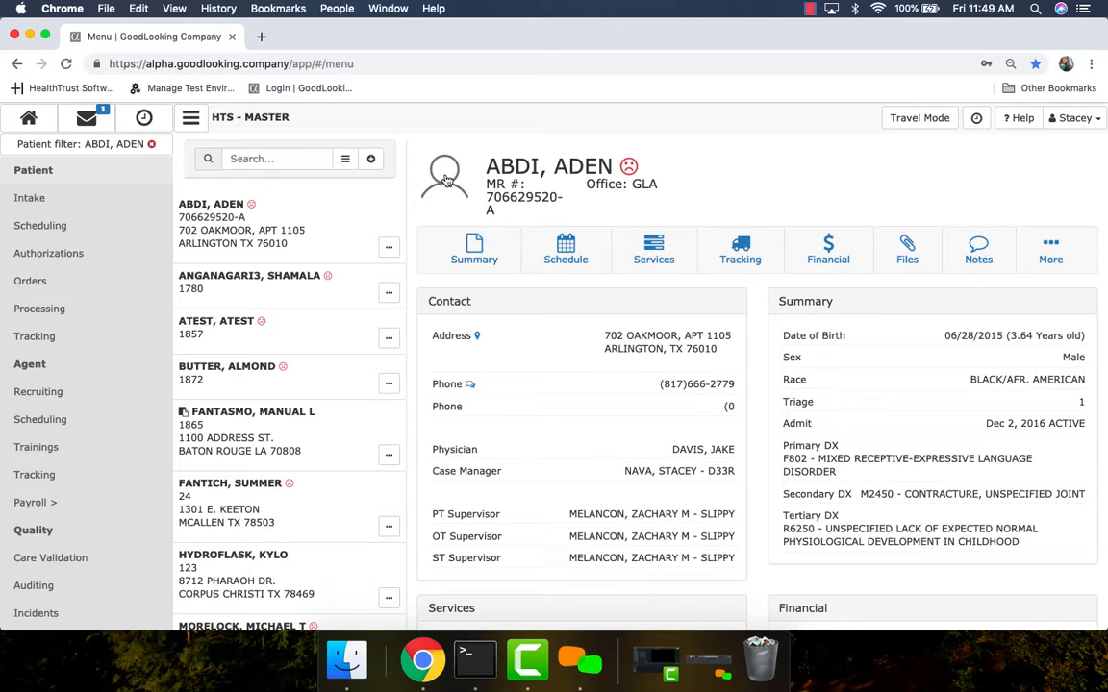
click(446, 180)
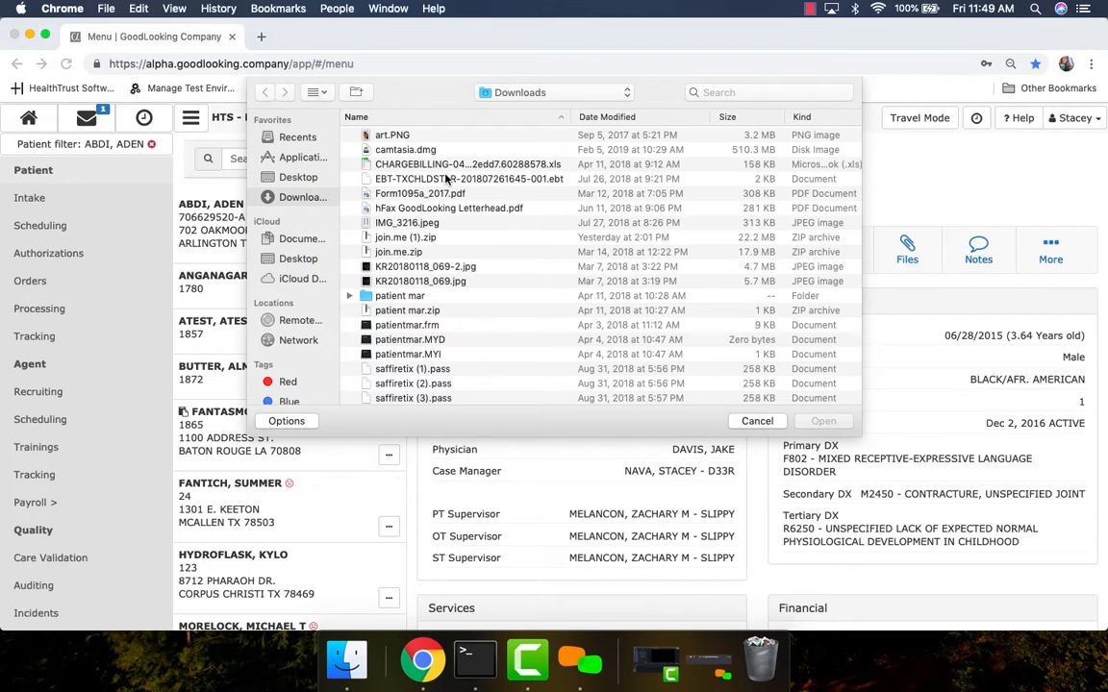
click(756, 422)
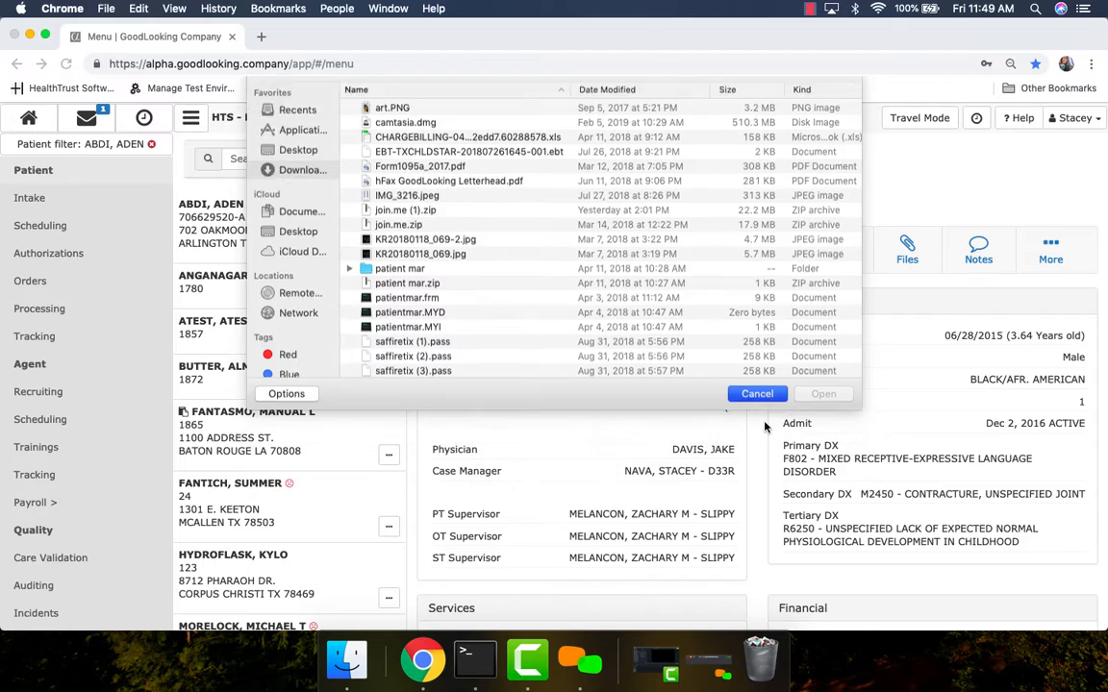